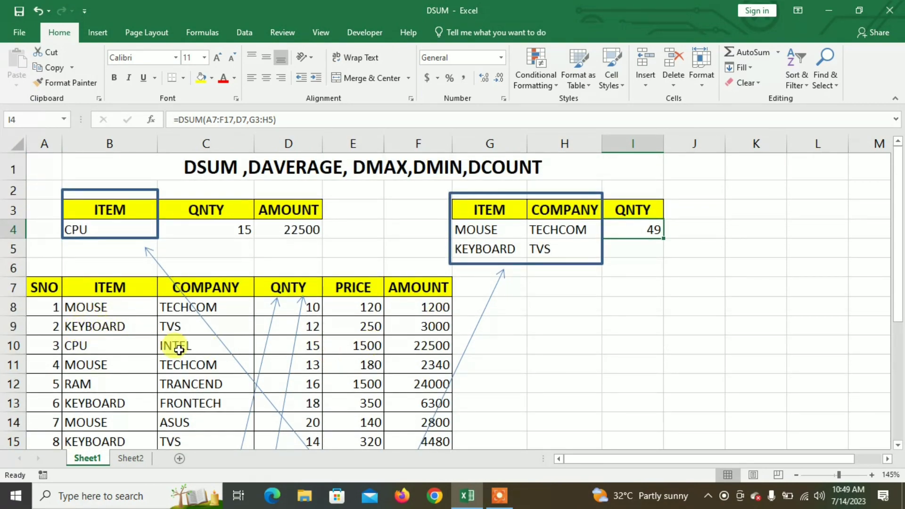
- Change the item criterion in cell B4 to KEYBOARD
{"action": "scroll", "coordinate": [155, 344], "scroll_direction": "down", "scroll_amount": 1}
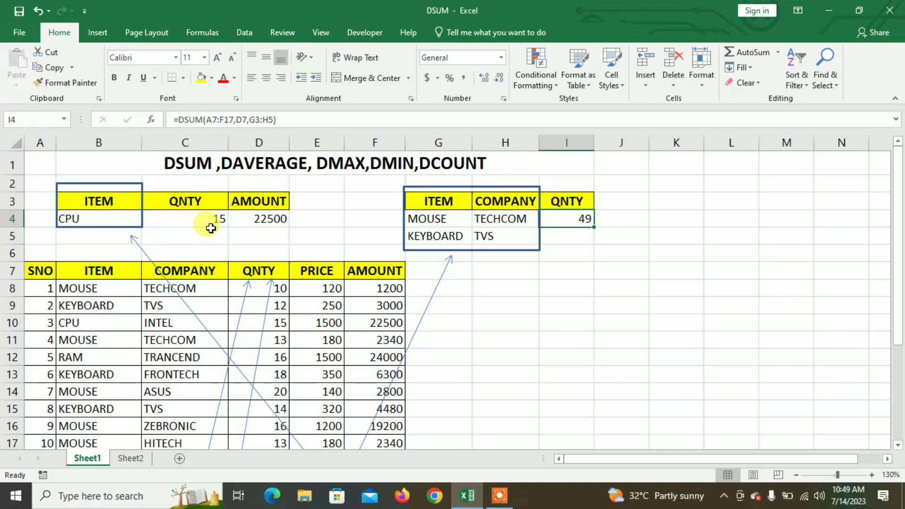
{"action": "left_click", "coordinate": [186, 170]}
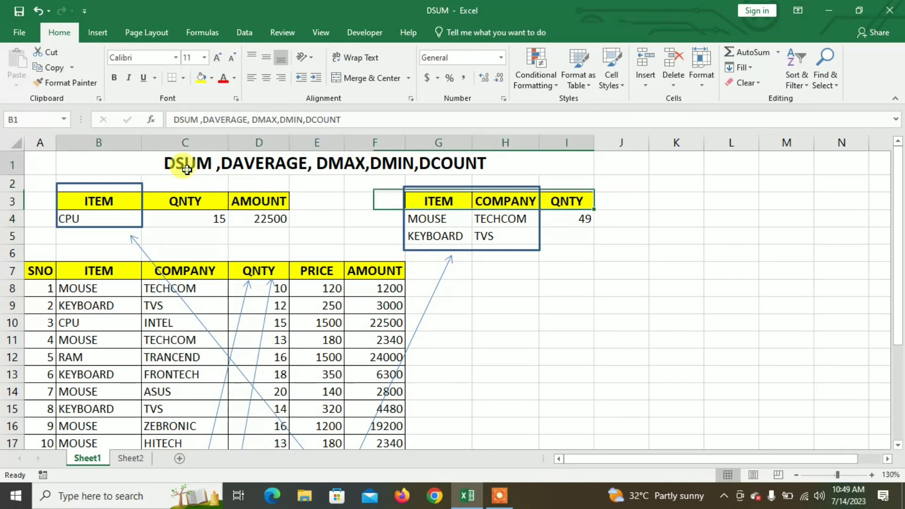
{"action": "left_click", "coordinate": [206, 216]}
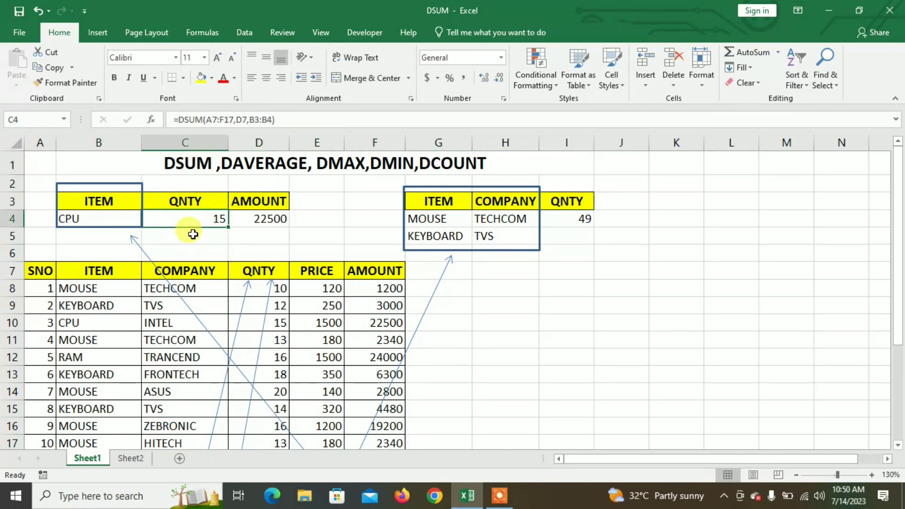
{"action": "left_click", "coordinate": [115, 221]}
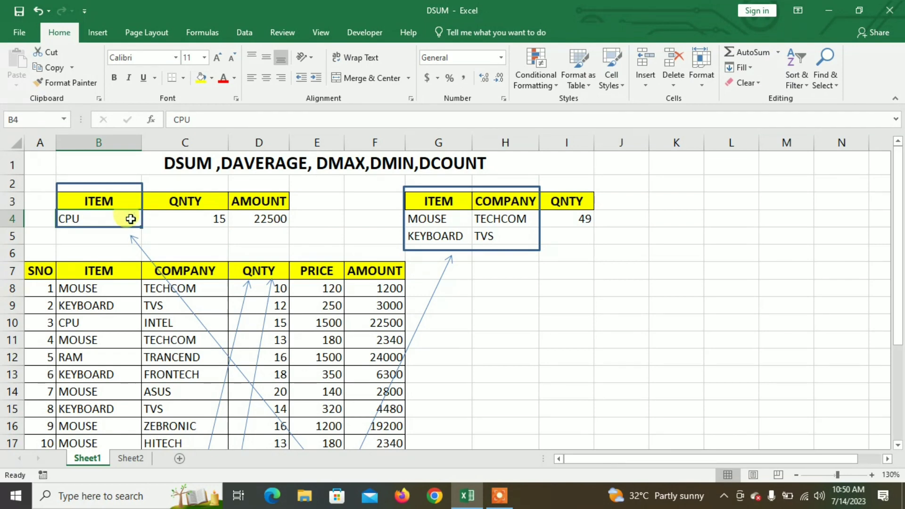
{"action": "type", "text": "ke"}
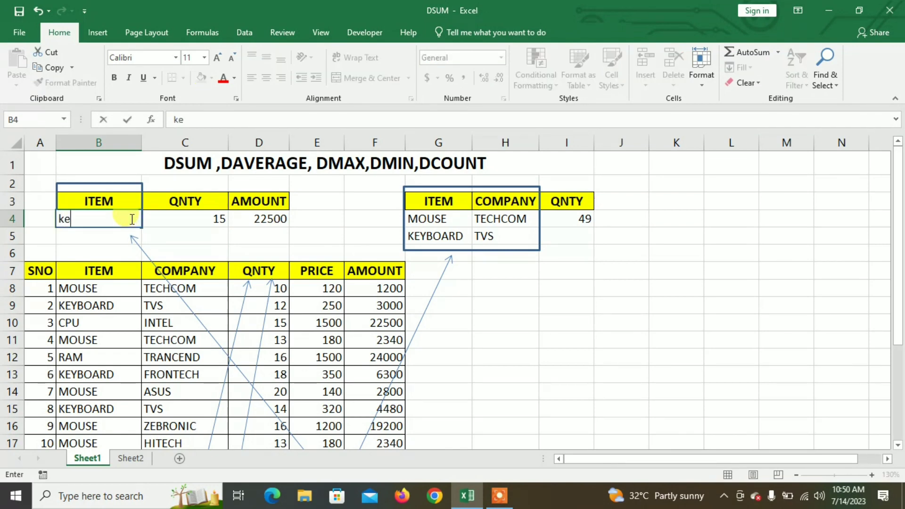
{"action": "type", "text": "KEYBOARD"}
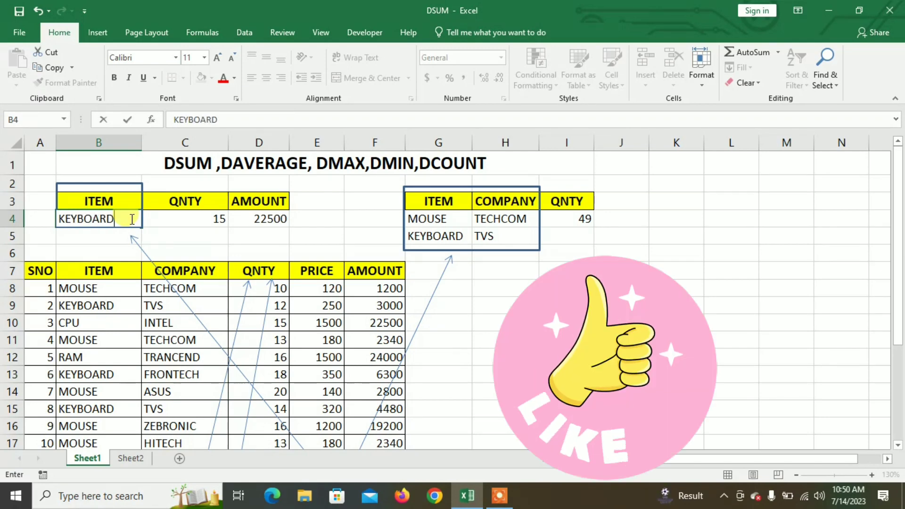
{"action": "key", "text": "Return"}
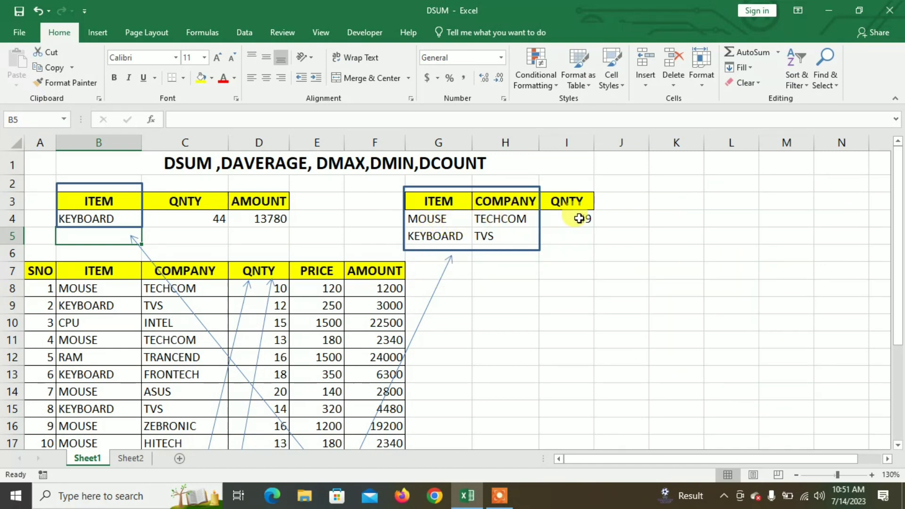
- Set the first row of the item and company criteria in G4:H4 to KEYBOARD and TVS
{"action": "left_click", "coordinate": [437, 218]}
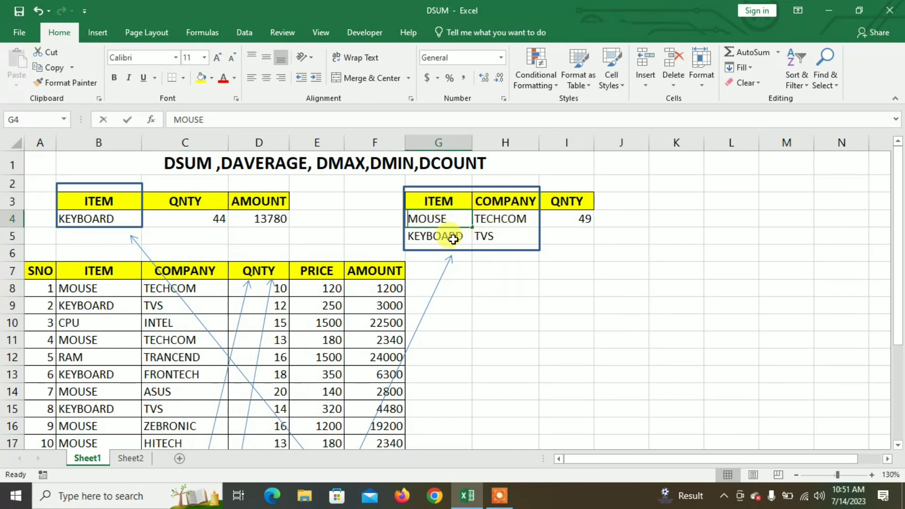
{"action": "type", "text": "KEYBOARD"}
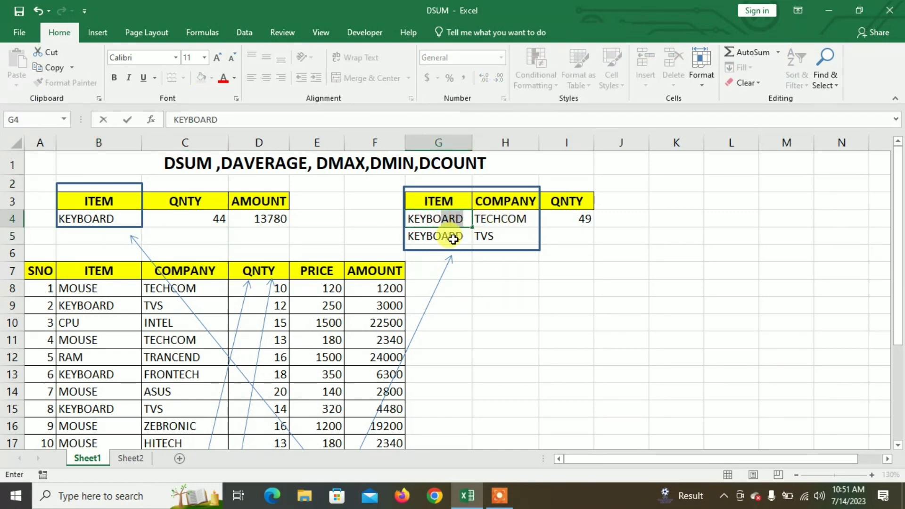
{"action": "key", "text": "Tab"}
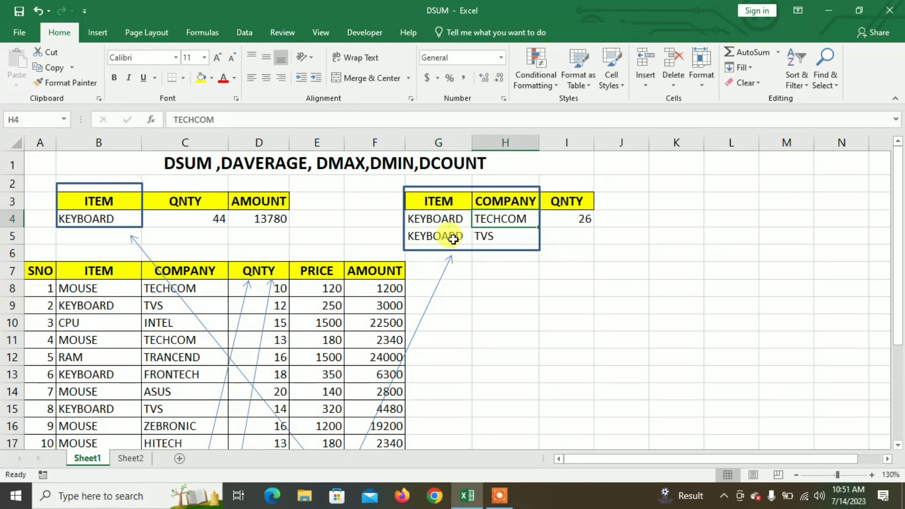
{"action": "type", "text": "TVS"}
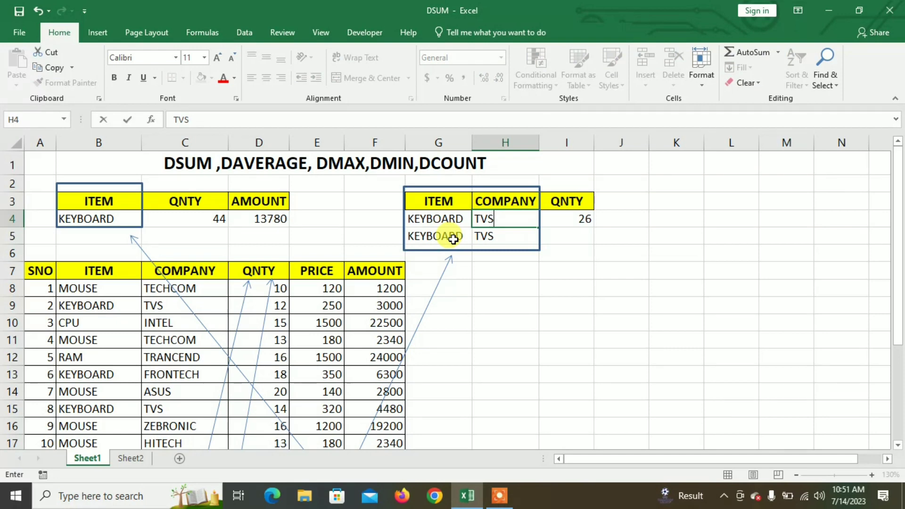
{"action": "key", "text": "Return"}
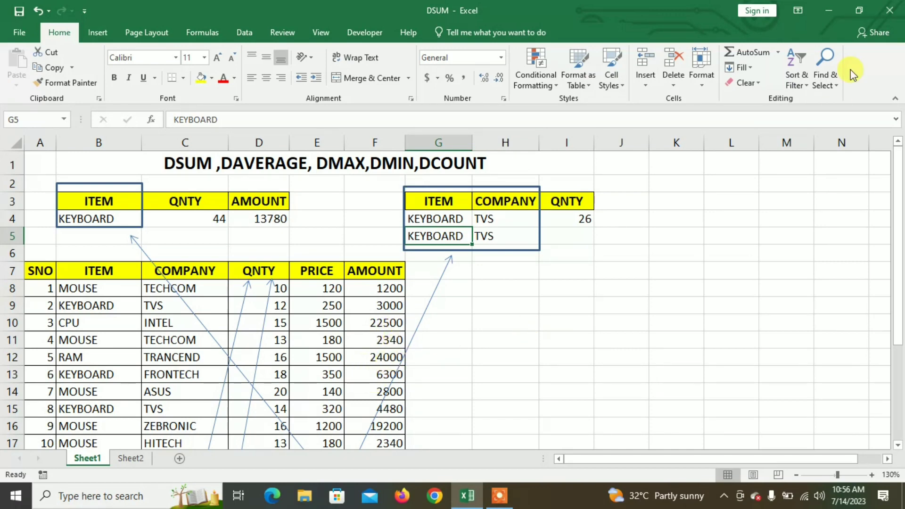
- Keep the DSUM workbook open and create a new blank workbook
{"action": "left_click", "coordinate": [890, 10]}
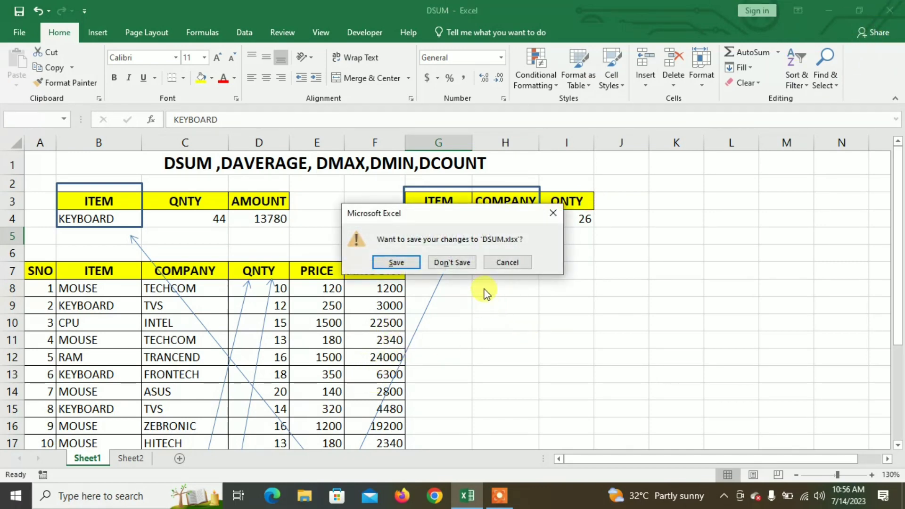
{"action": "left_click", "coordinate": [507, 262]}
{"action": "left_click", "coordinate": [15, 35]}
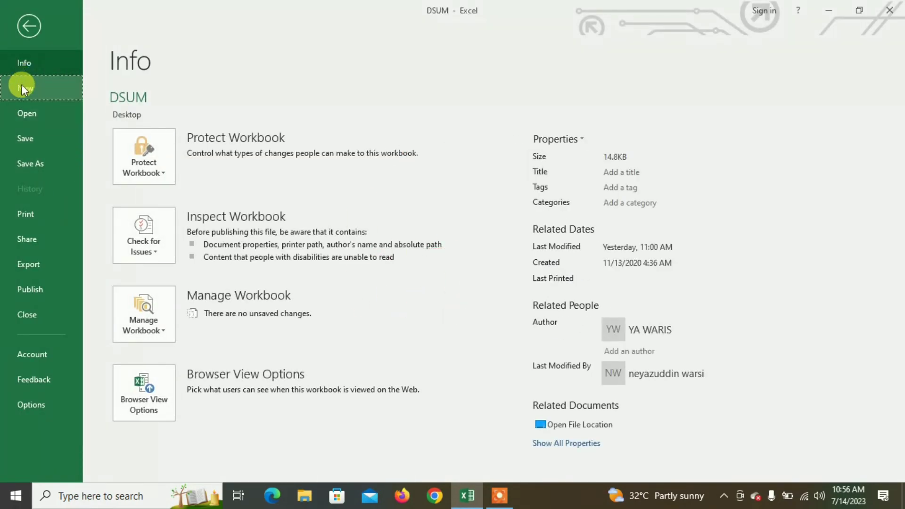
{"action": "left_click", "coordinate": [21, 85]}
{"action": "left_click", "coordinate": [193, 214]}
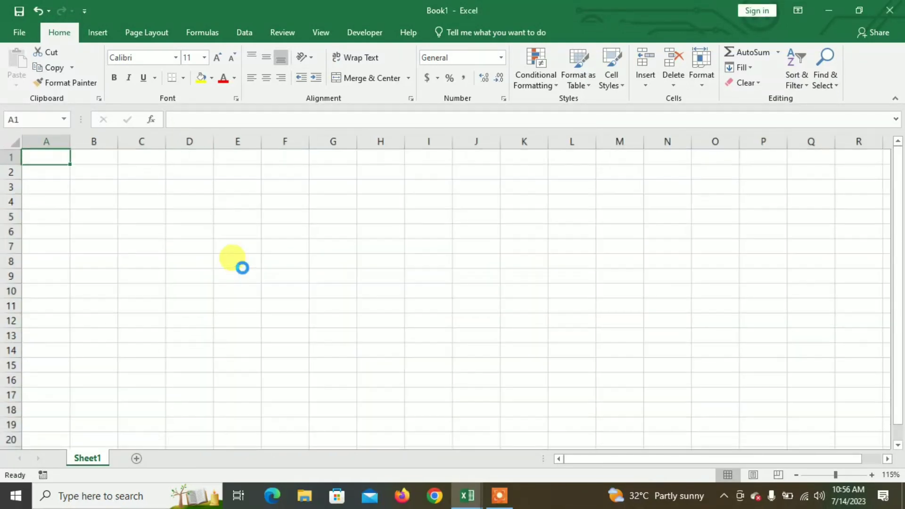
{"action": "scroll", "coordinate": [240, 265], "scroll_direction": "up", "scroll_amount": 5}
- Enter the column headers SNO, ITEM, COMPANY, RATE, QNTY and AMOUNT across cells B3 to G3
{"action": "left_click", "coordinate": [154, 240]}
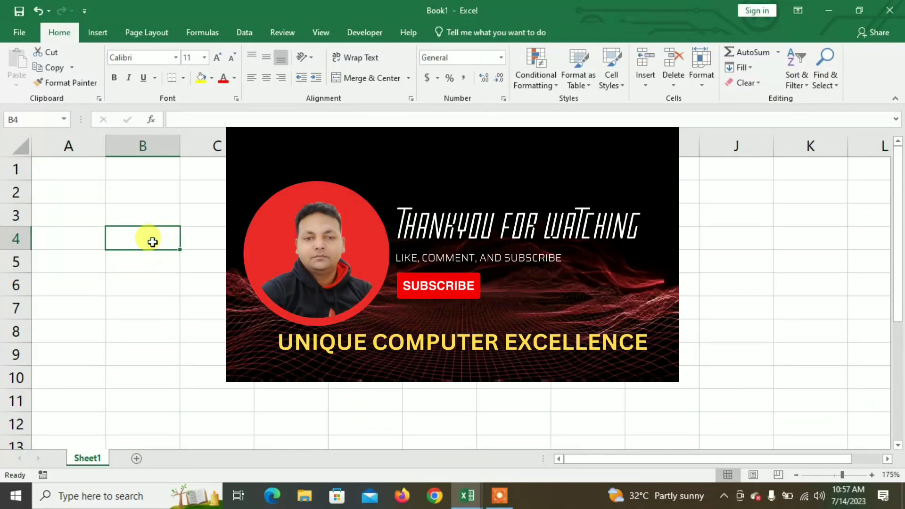
{"action": "left_click", "coordinate": [144, 219]}
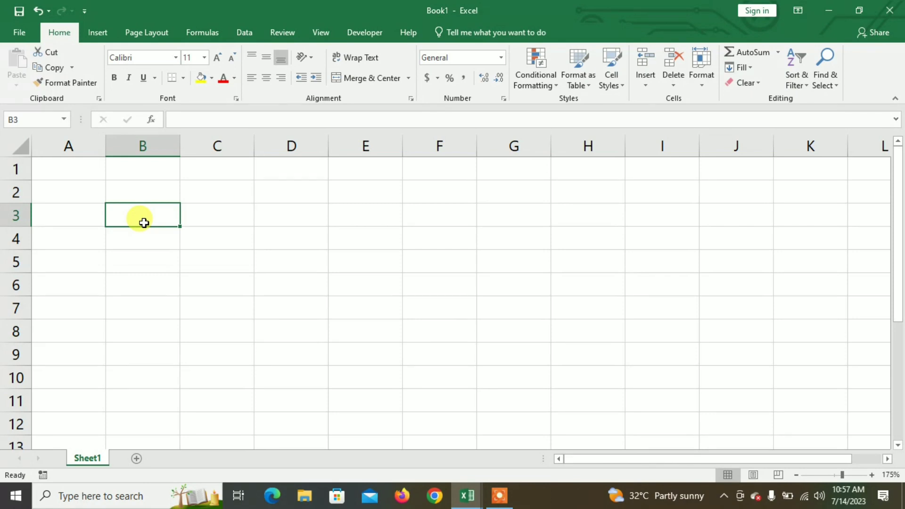
{"action": "type", "text": "SNO"}
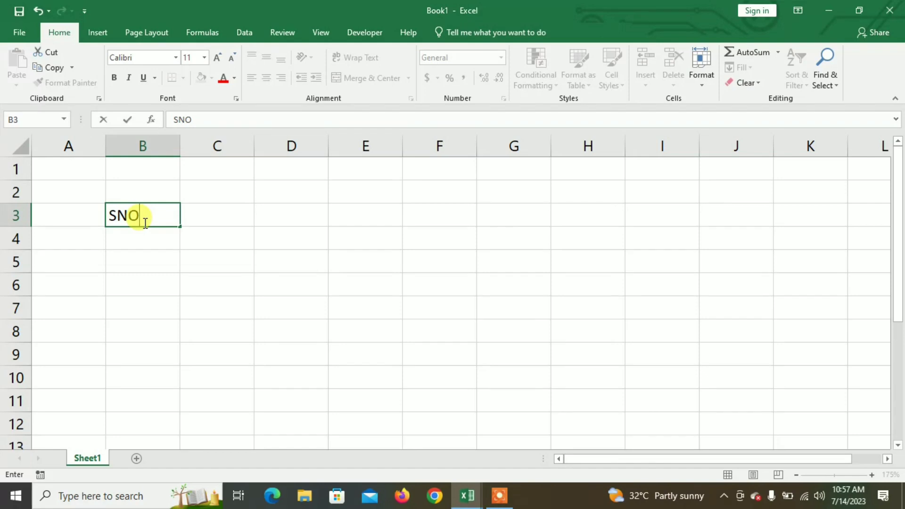
{"action": "key", "text": "Tab"}
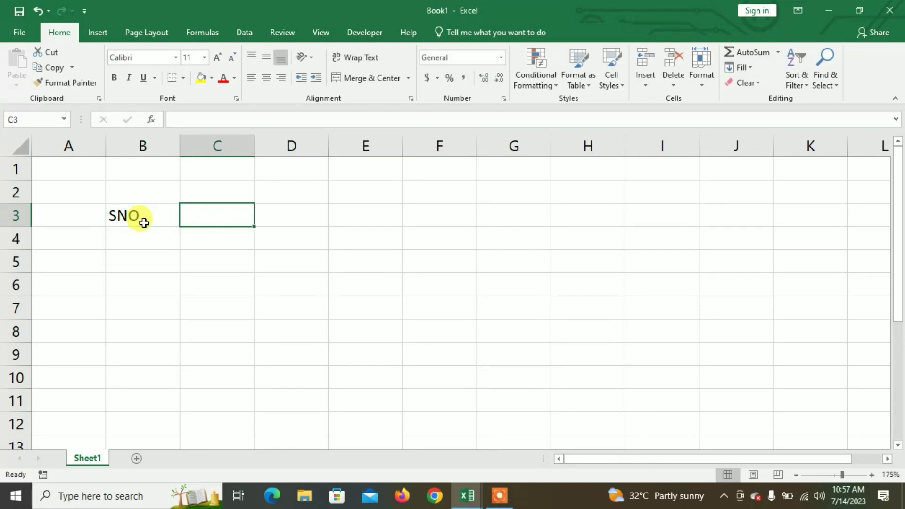
{"action": "type", "text": "ITEM"}
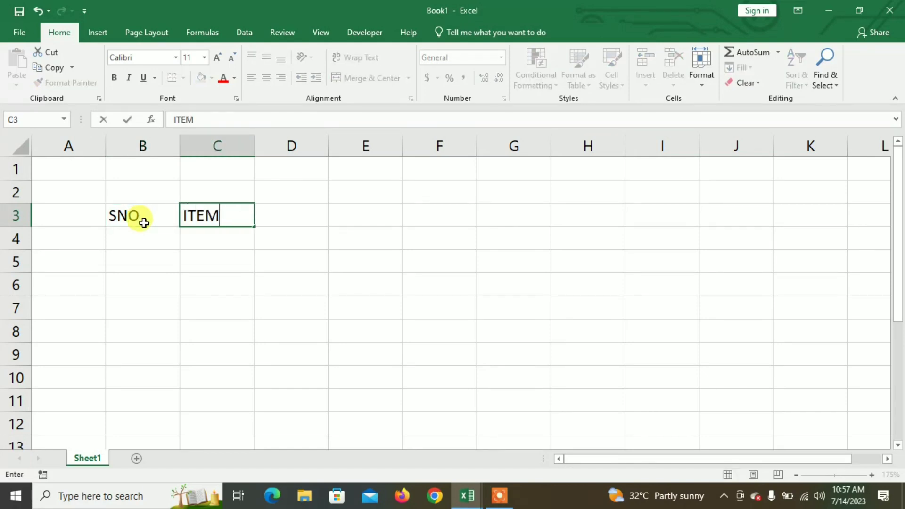
{"action": "key", "text": "Tab"}
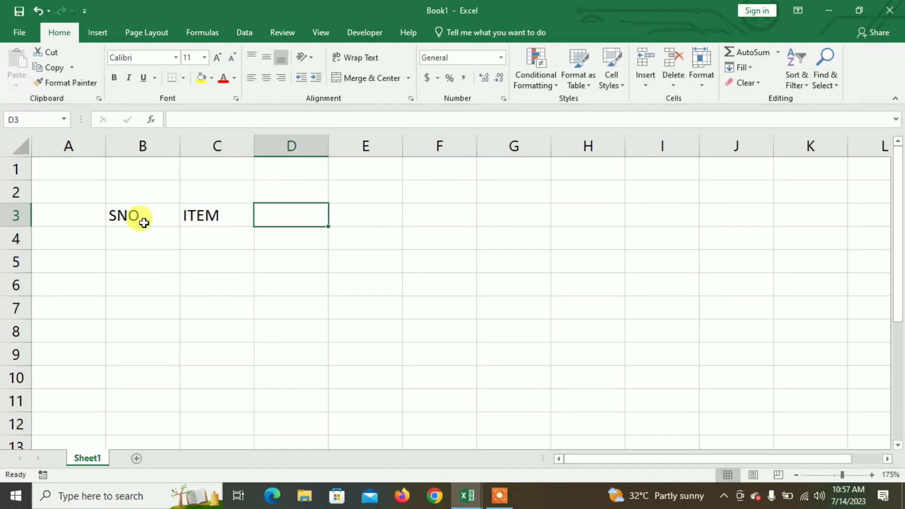
{"action": "type", "text": "COMPANY"}
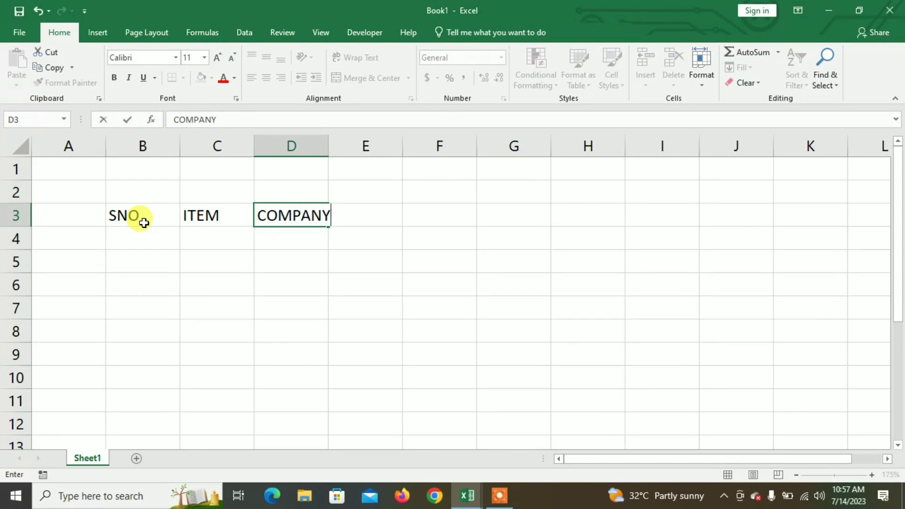
{"action": "key", "text": "Tab"}
{"action": "type", "text": "RATE"}
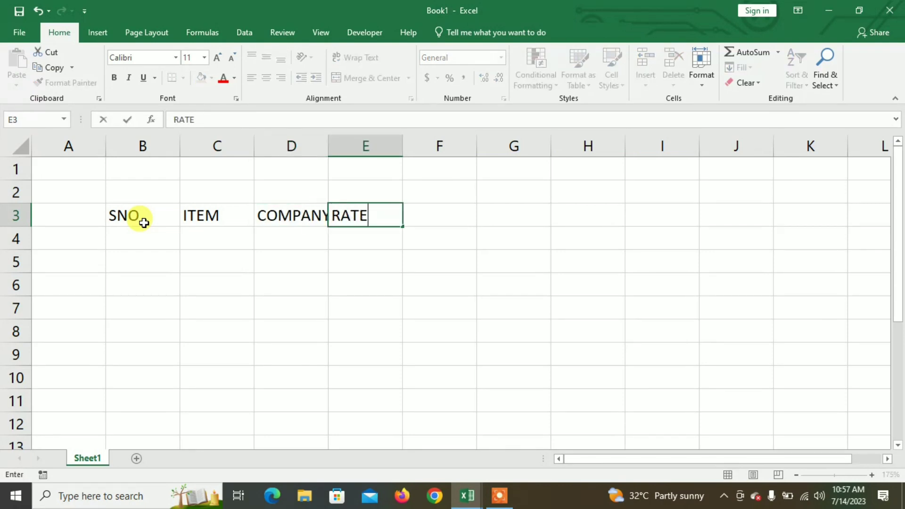
{"action": "key", "text": "Tab"}
{"action": "type", "text": "QN"}
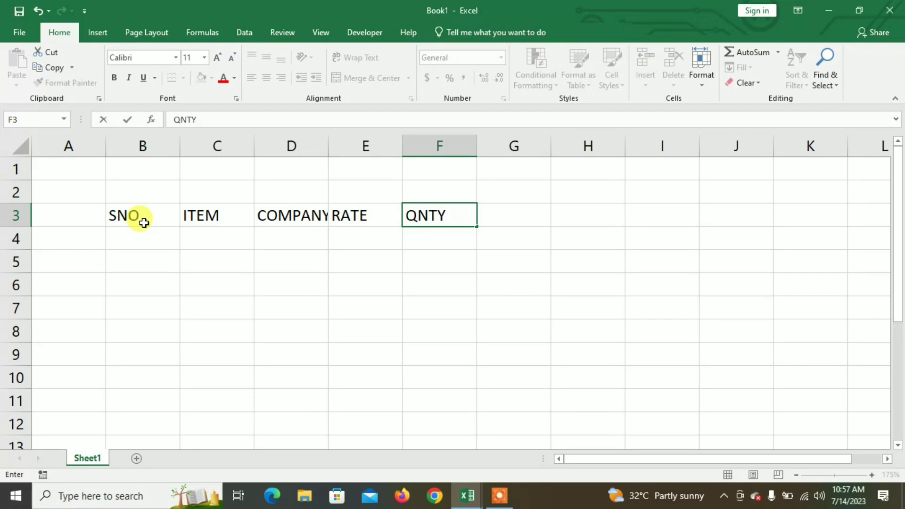
{"action": "key", "text": "Tab"}
{"action": "type", "text": "AMOU"}
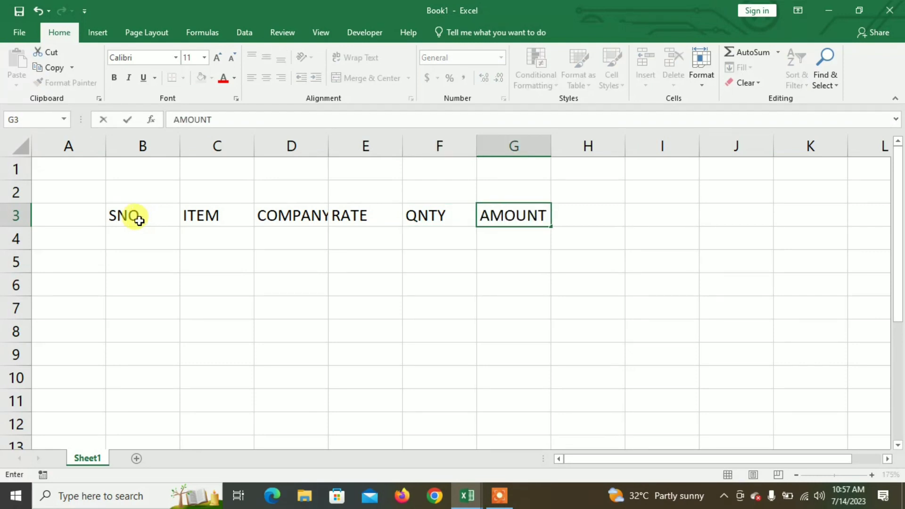
- Widen column D slightly so the COMPANY header fits
{"action": "left_click", "coordinate": [329, 144]}
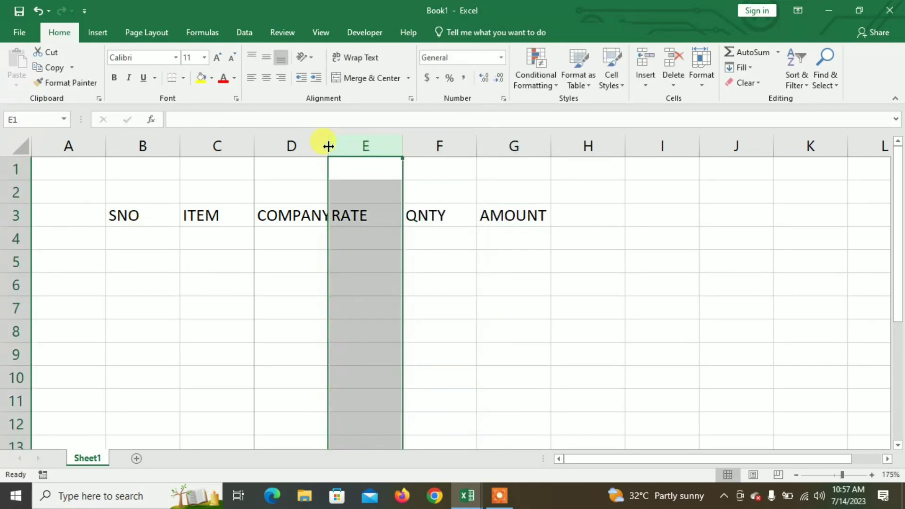
{"action": "left_click_drag", "start_coordinate": [328, 146], "coordinate": [336, 146]}
{"action": "left_click", "coordinate": [306, 282]}
- Number the SNO column from 1 to 8 in B4:B11 by extending the series 1, 2
{"action": "left_click", "coordinate": [139, 247]}
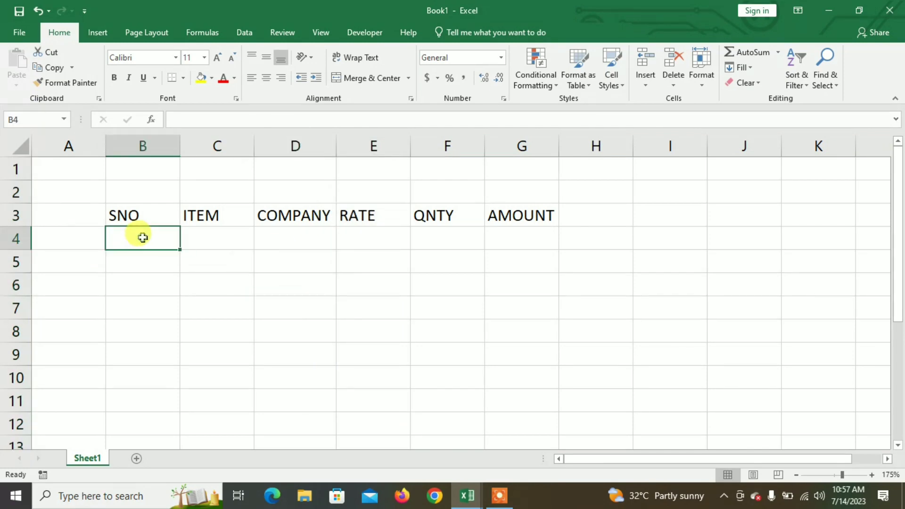
{"action": "type", "text": "1"}
{"action": "key", "text": "Return"}
{"action": "type", "text": "2"}
{"action": "key", "text": "Return"}
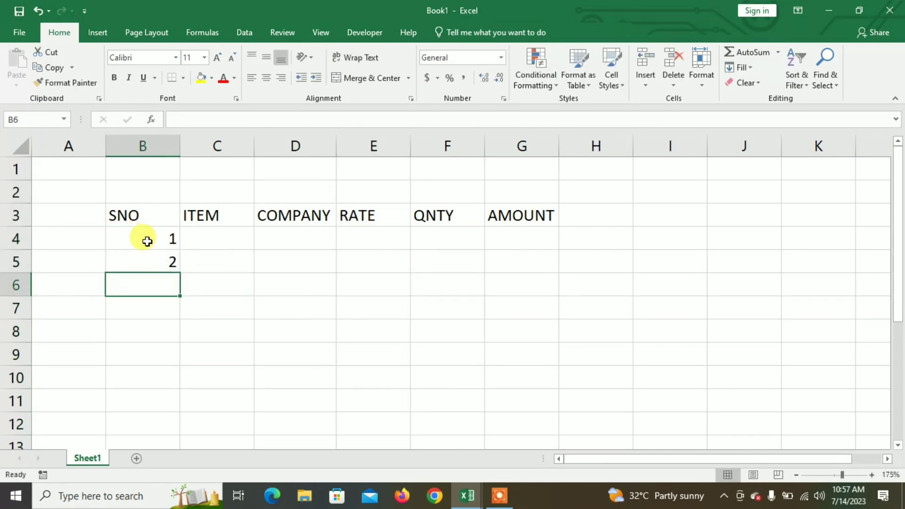
{"action": "left_click_drag", "start_coordinate": [146, 240], "coordinate": [178, 404]}
- Enter KEYBOARD, MOUSE, CP, KEYBOARD and MOUSE in the ITEM column, cells C4 to C8
{"action": "left_click", "coordinate": [215, 243]}
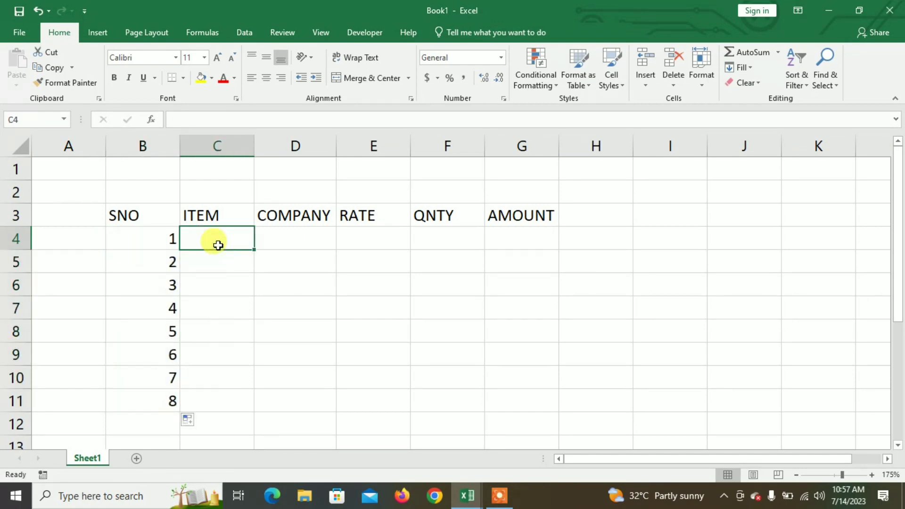
{"action": "type", "text": "KE"}
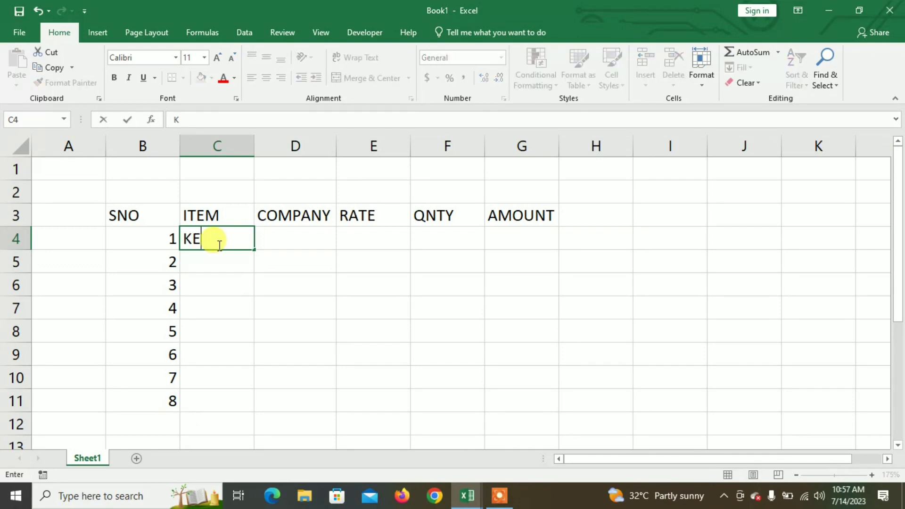
{"action": "type", "text": "YBOARD"}
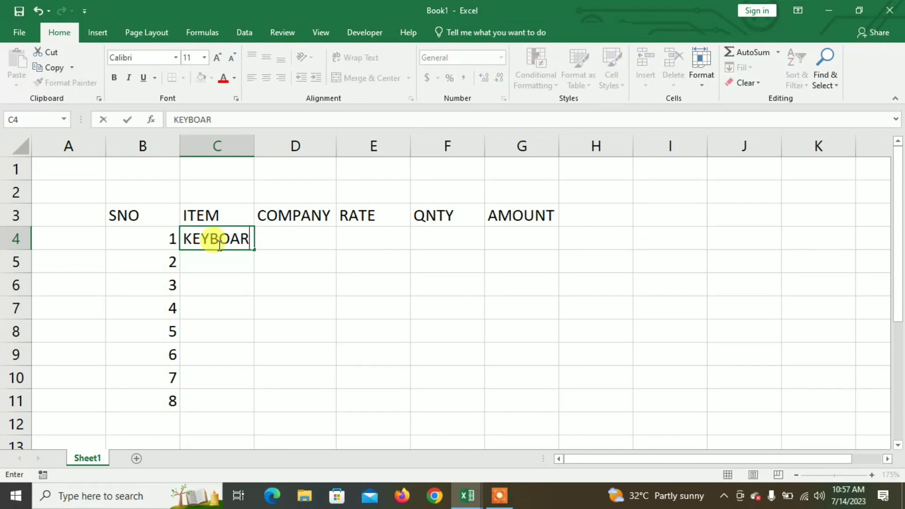
{"action": "key", "text": "Return"}
{"action": "type", "text": "MOUSE"}
{"action": "key", "text": "Return"}
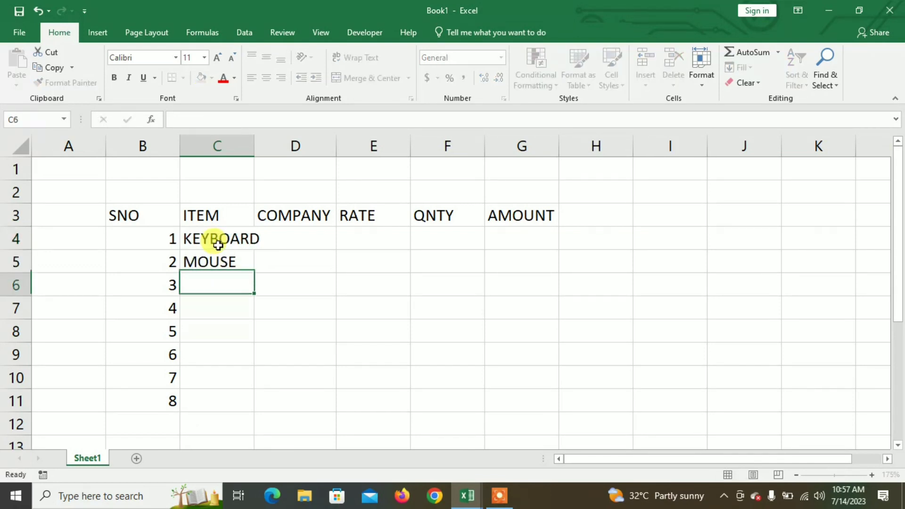
{"action": "type", "text": "CP"}
{"action": "key", "text": "Return"}
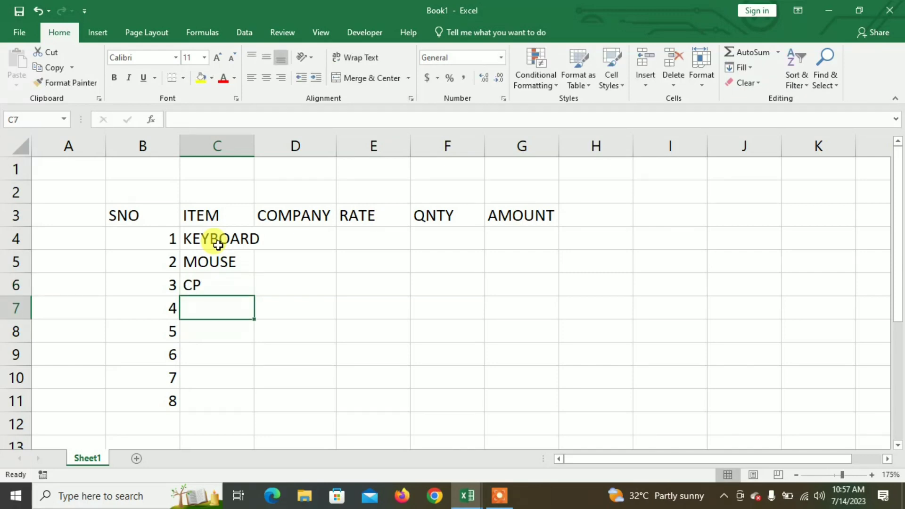
{"action": "type", "text": "K"}
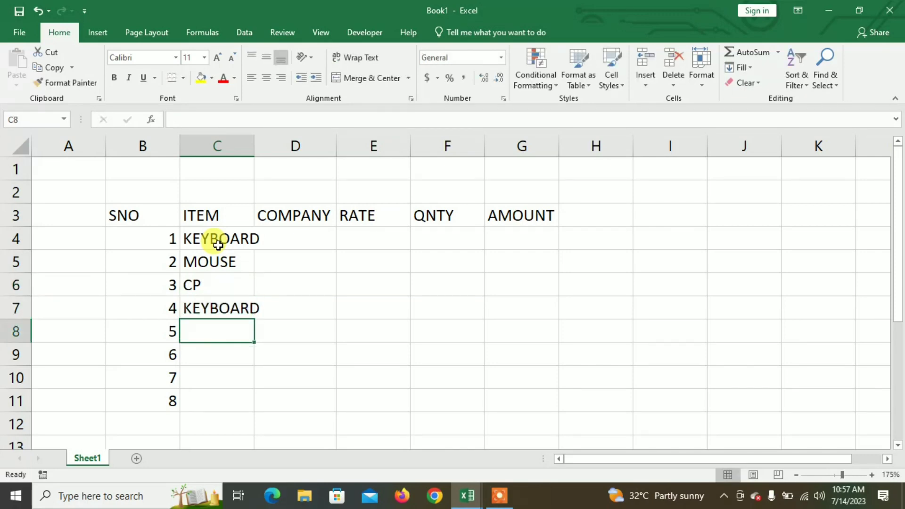
{"action": "type", "text": "MOUSE"}
{"action": "key", "text": "Return"}
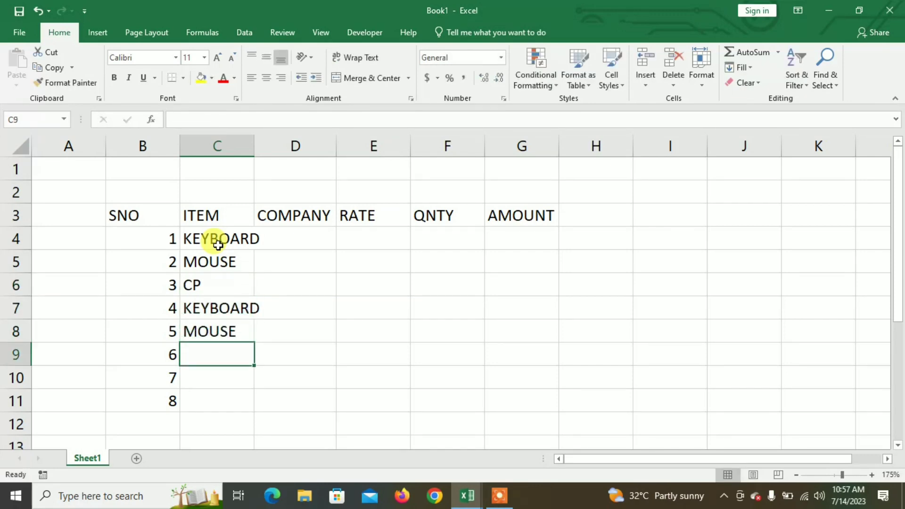
- Correct the third item in C6 to CPU
{"action": "key", "text": "Up"}
{"action": "key", "text": "Up"}
{"action": "key", "text": "Up"}
{"action": "type", "text": "CPU"}
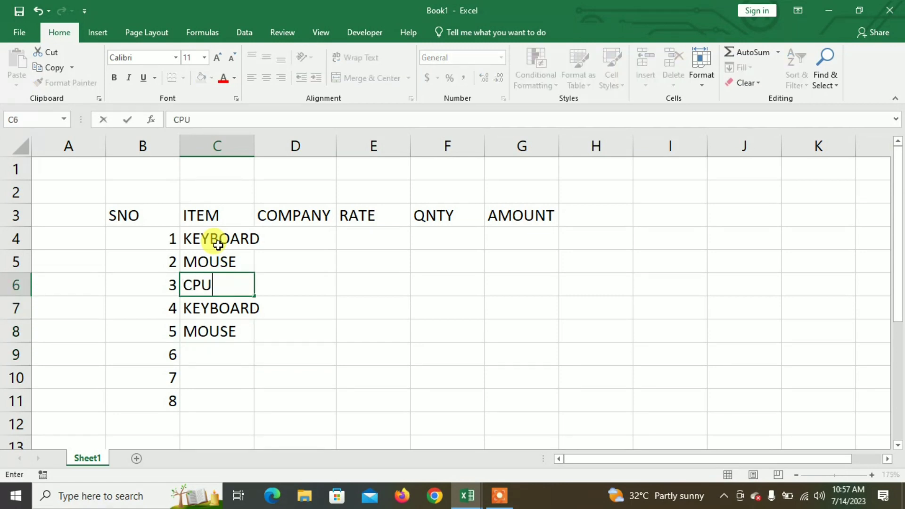
{"action": "key", "text": "Down"}
{"action": "key", "text": "Down"}
{"action": "key", "text": "Down"}
- Enter RAM, KEYBOARD and MOUSE in C9:C11 and widen column C to fit the item names
{"action": "type", "text": "RAM"}
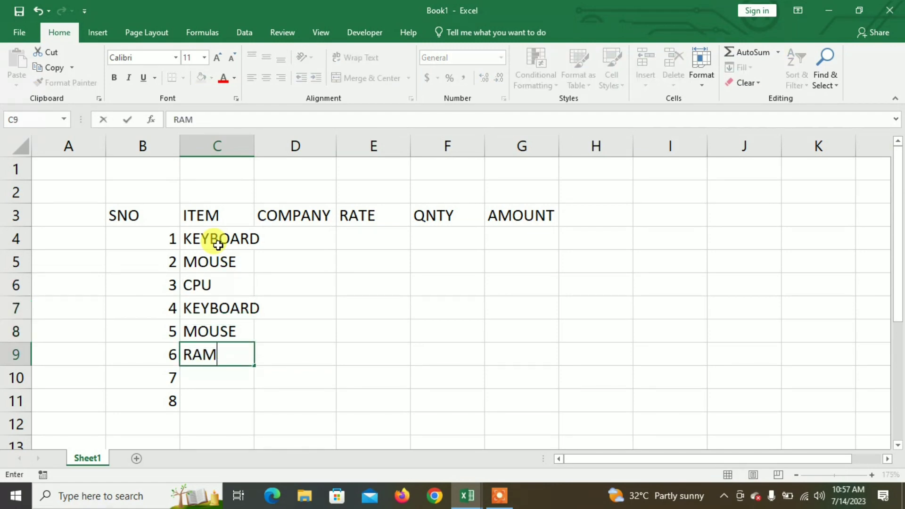
{"action": "key", "text": "Return"}
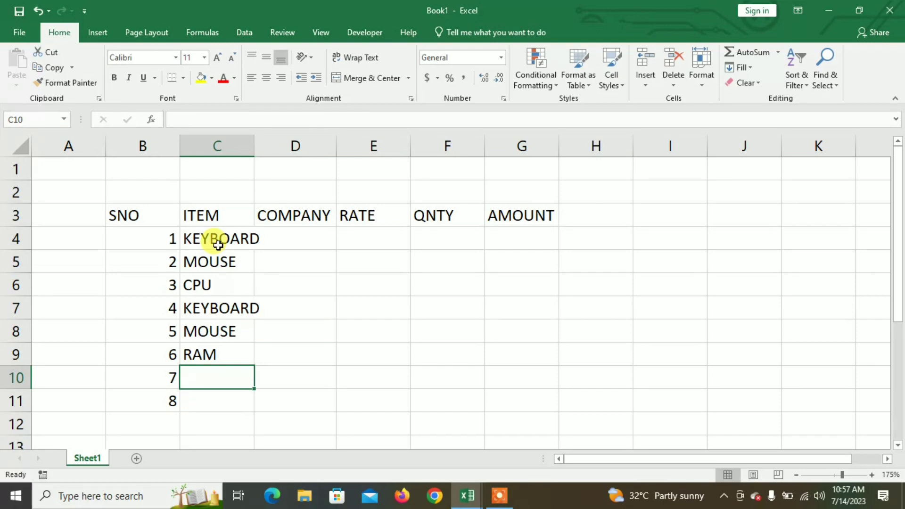
{"action": "type", "text": "KEYBOARD"}
{"action": "key", "text": "Return"}
{"action": "type", "text": "MOUSE"}
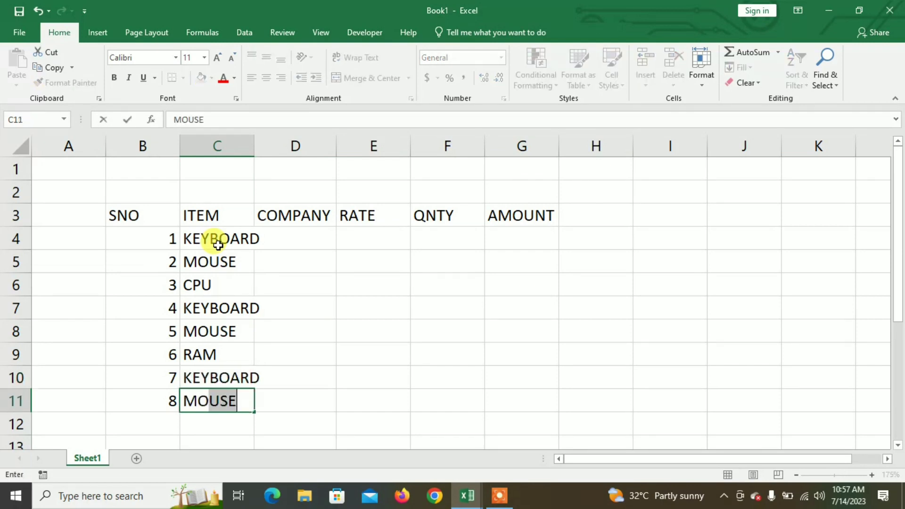
{"action": "key", "text": "Return"}
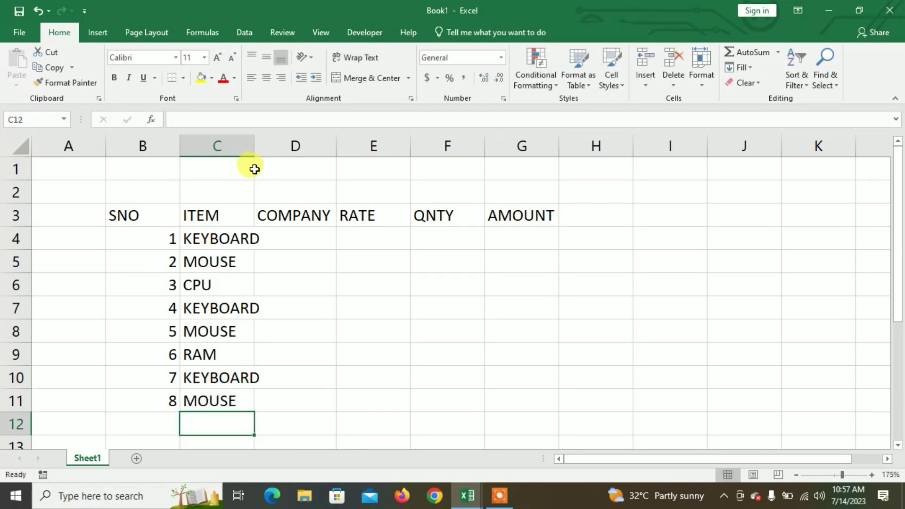
{"action": "double_click", "coordinate": [256, 143]}
- Enter the companies TVS, TECHCOM and INTEL in D4:D6 for the first three items
{"action": "left_click", "coordinate": [316, 239]}
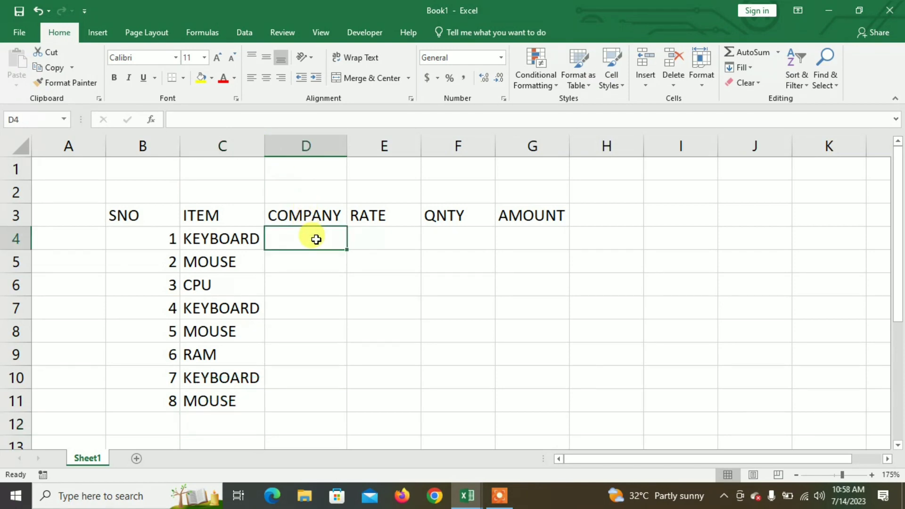
{"action": "type", "text": "TVS"}
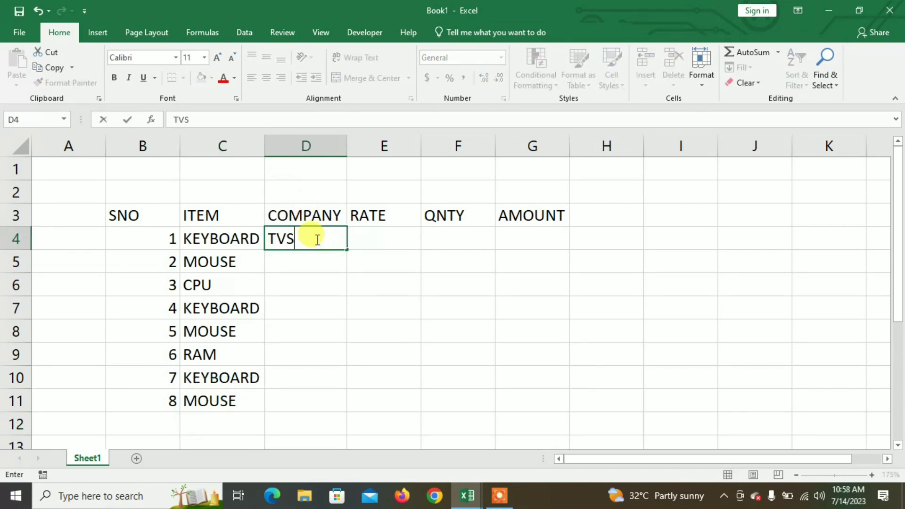
{"action": "key", "text": "Return"}
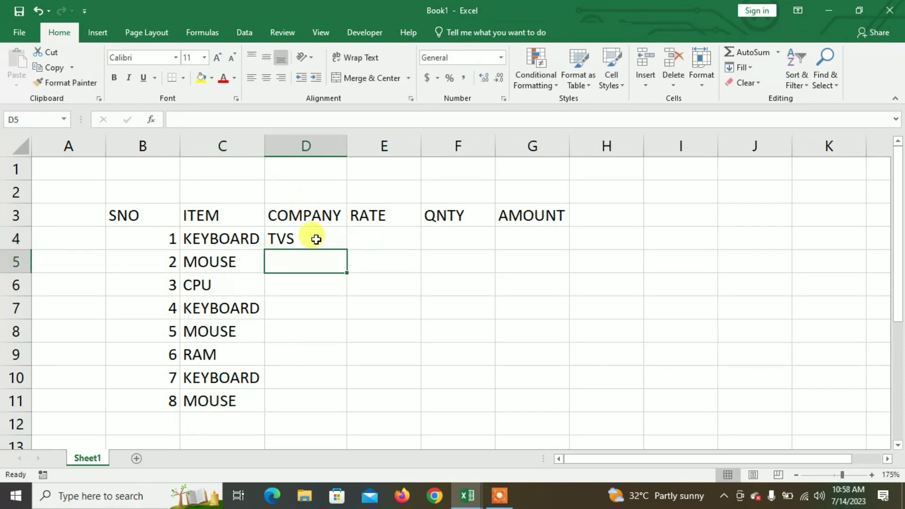
{"action": "type", "text": "TECHCOM"}
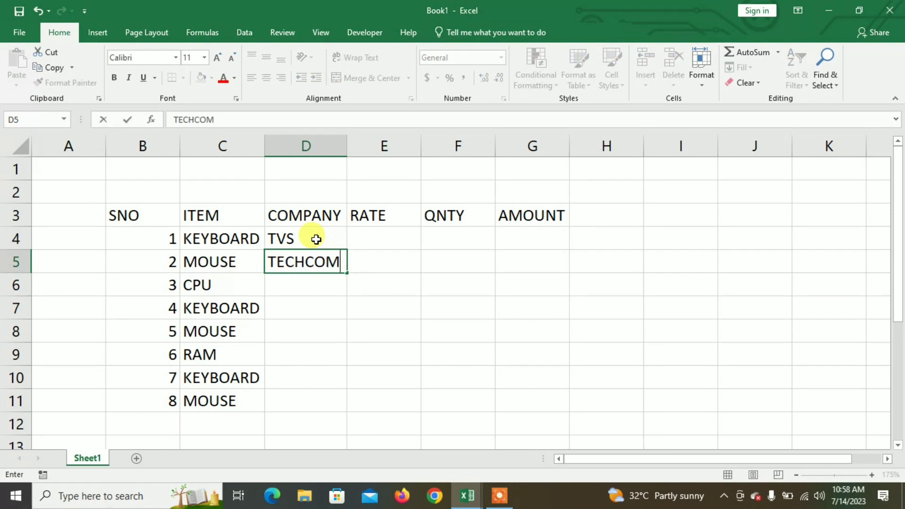
{"action": "key", "text": "Return"}
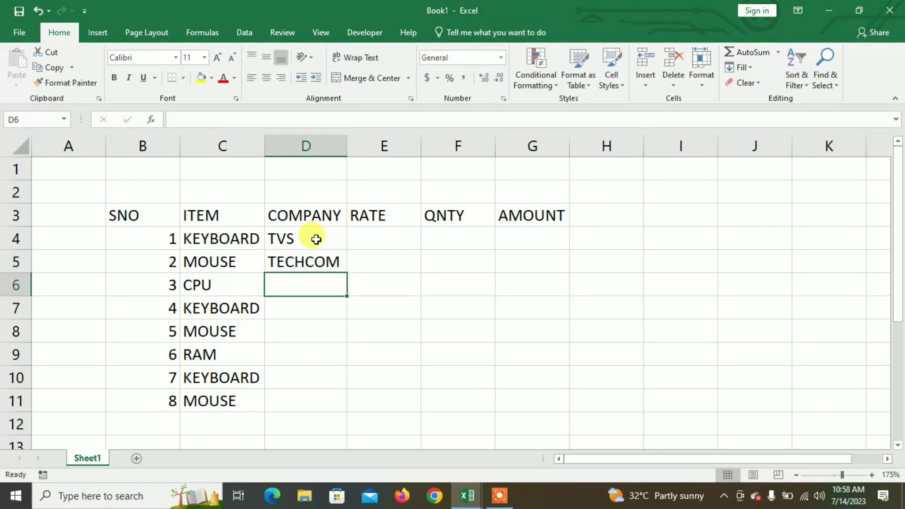
{"action": "type", "text": "INTEL"}
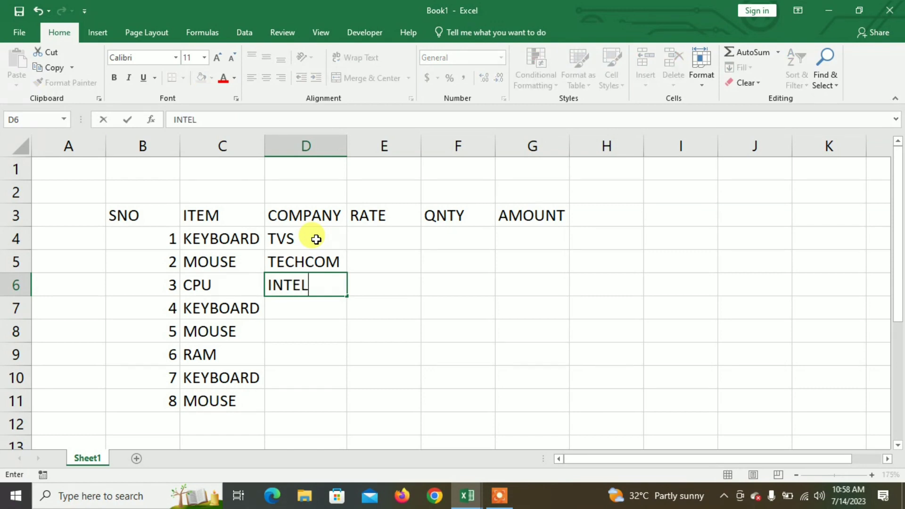
{"action": "key", "text": "Return"}
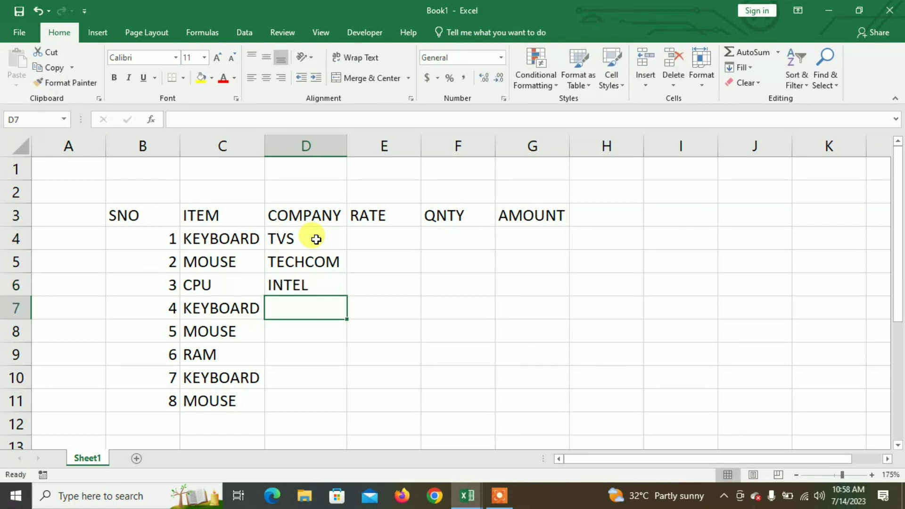
- Enter the companies TVS and FRONTECH in D7 and D8 for items 4 and 5
{"action": "type", "text": "TV"}
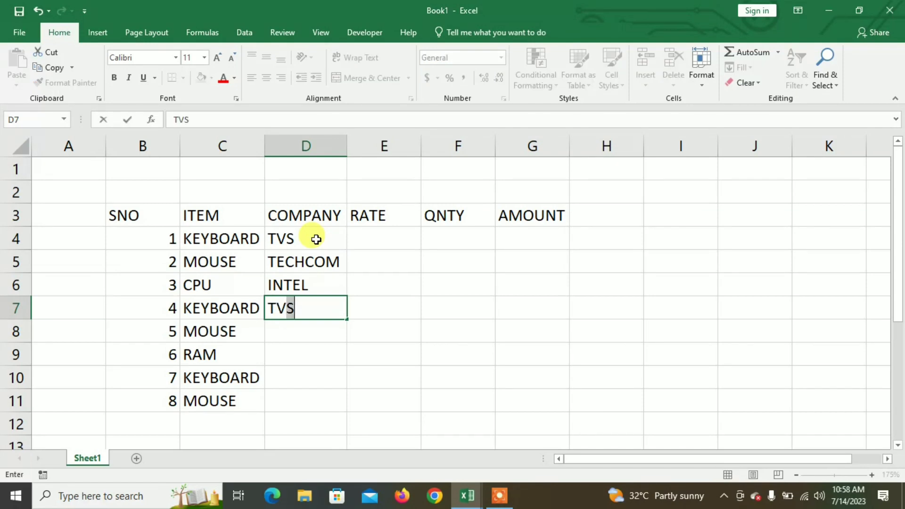
{"action": "type", "text": "S"}
{"action": "key", "text": "Return"}
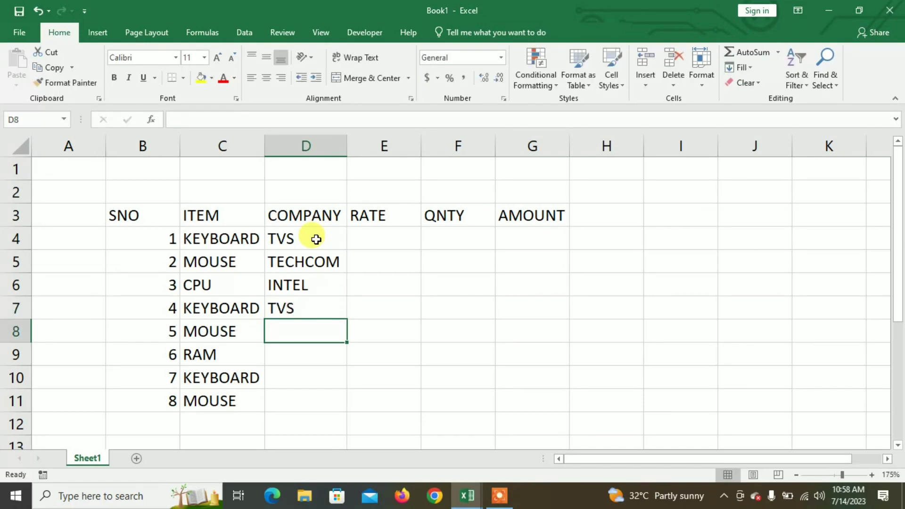
{"action": "type", "text": "FRO"}
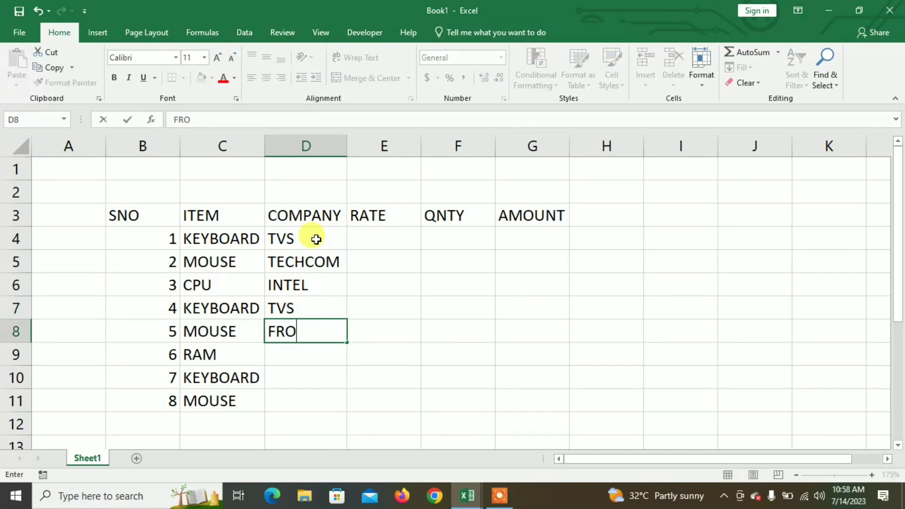
{"action": "type", "text": "NTECH"}
{"action": "key", "text": "Return"}
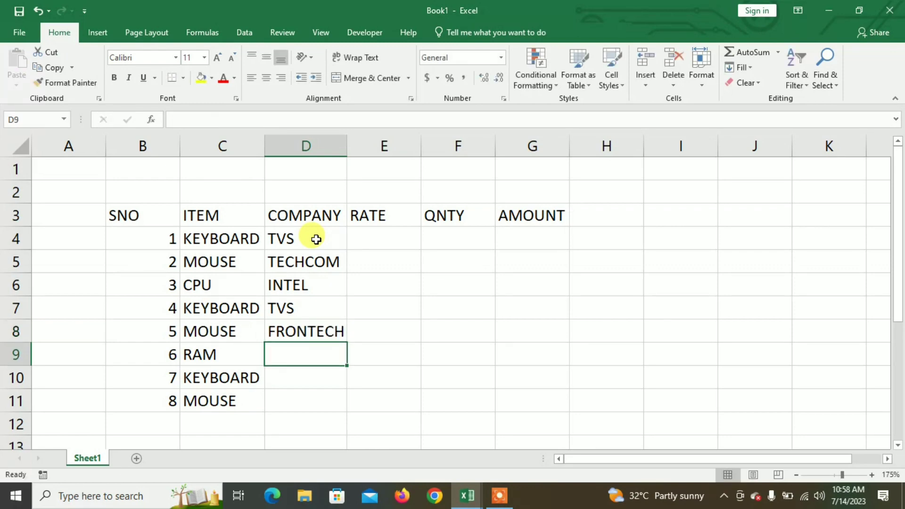
- Enter the companies TRANCEND, FRONTECH and TECHCOM in D9:D11 and slightly widen column D to fit them
{"action": "type", "text": "TR"}
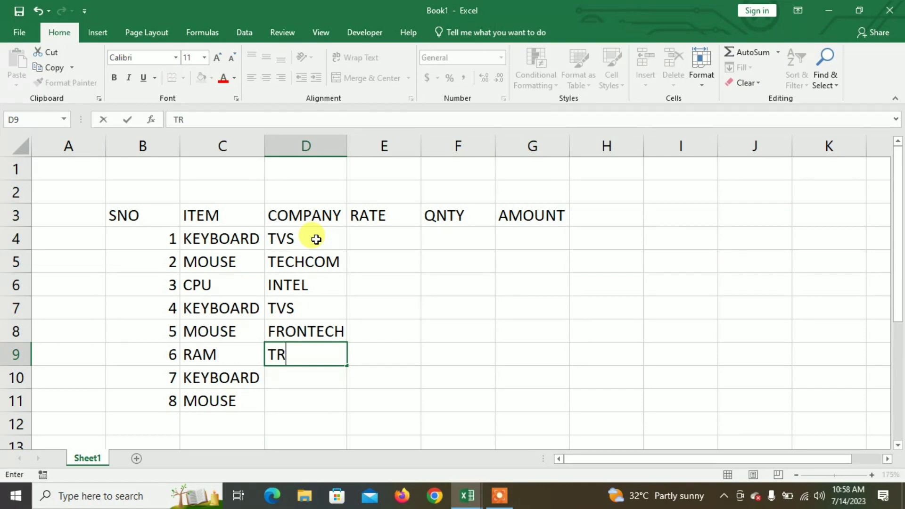
{"action": "type", "text": "ANCEND"}
{"action": "key", "text": "Return"}
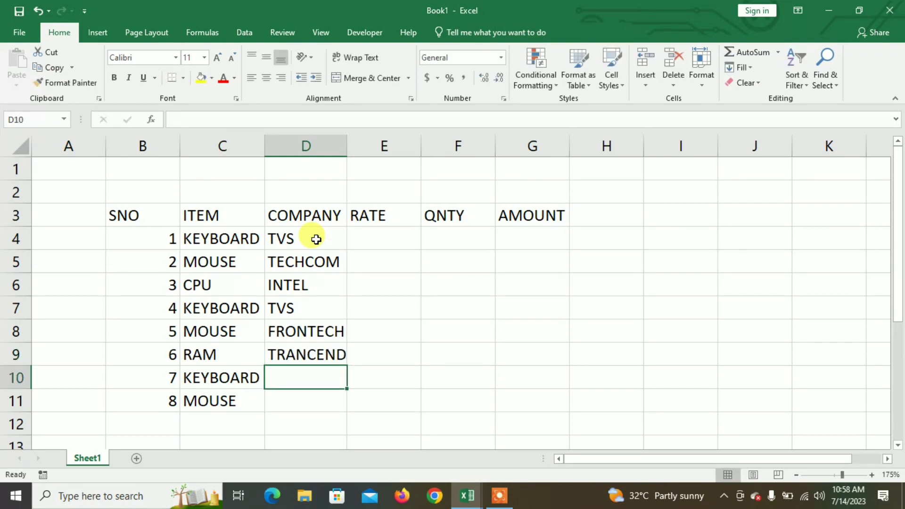
{"action": "type", "text": "FRONTECH"}
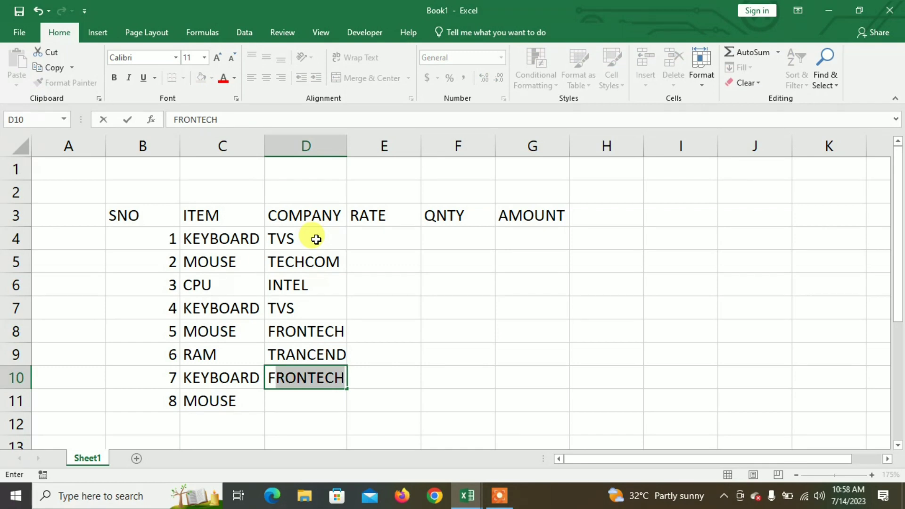
{"action": "key", "text": "Return"}
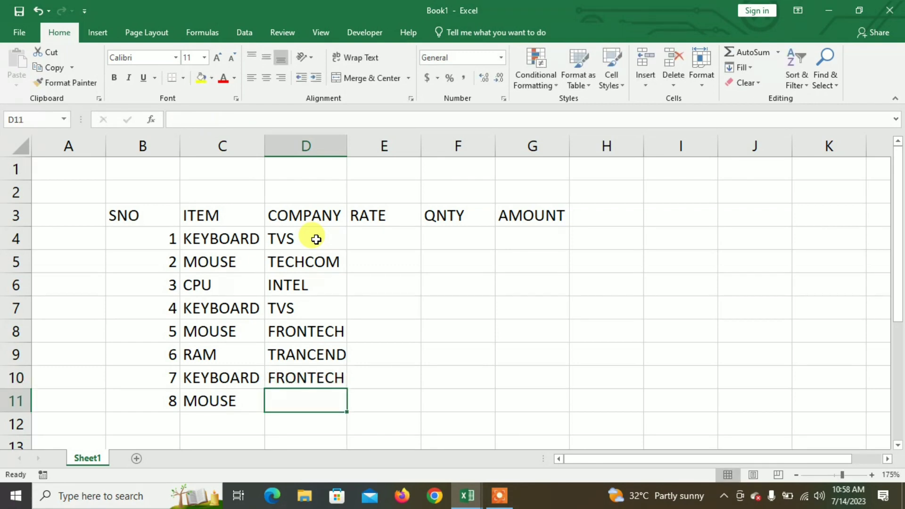
{"action": "type", "text": "TE"}
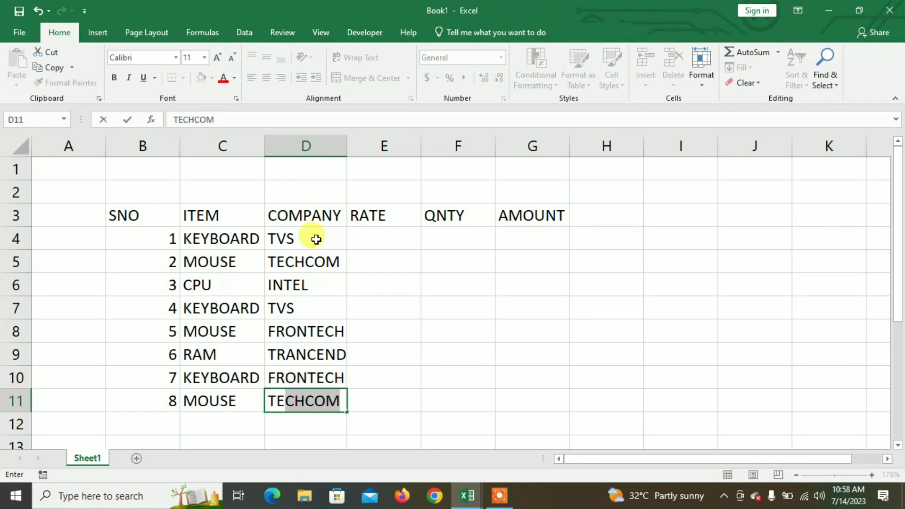
{"action": "key", "text": "Return"}
{"action": "left_click_drag", "start_coordinate": [349, 143], "coordinate": [351, 143]}
- Enter the rates 500, 200, 2000 and 550 in E4:E7
{"action": "left_click", "coordinate": [370, 240]}
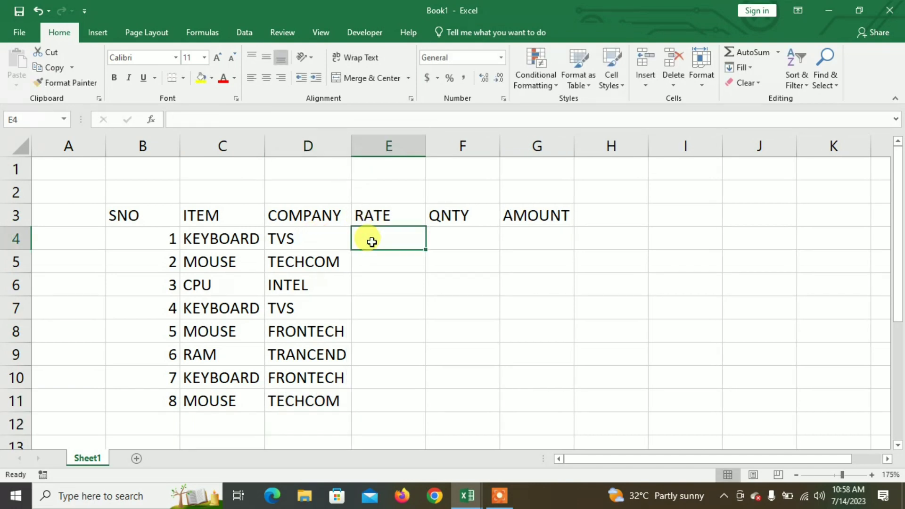
{"action": "type", "text": "500"}
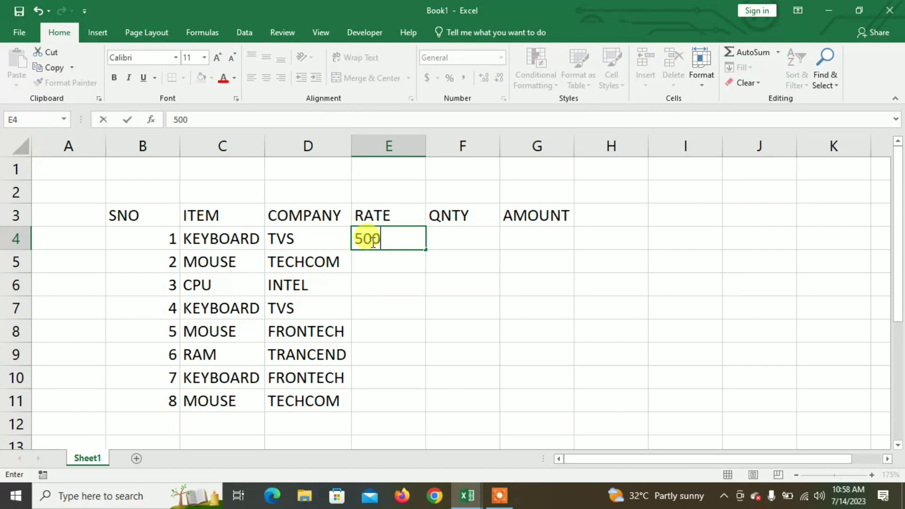
{"action": "key", "text": "Return"}
{"action": "type", "text": "200"}
{"action": "key", "text": "Return"}
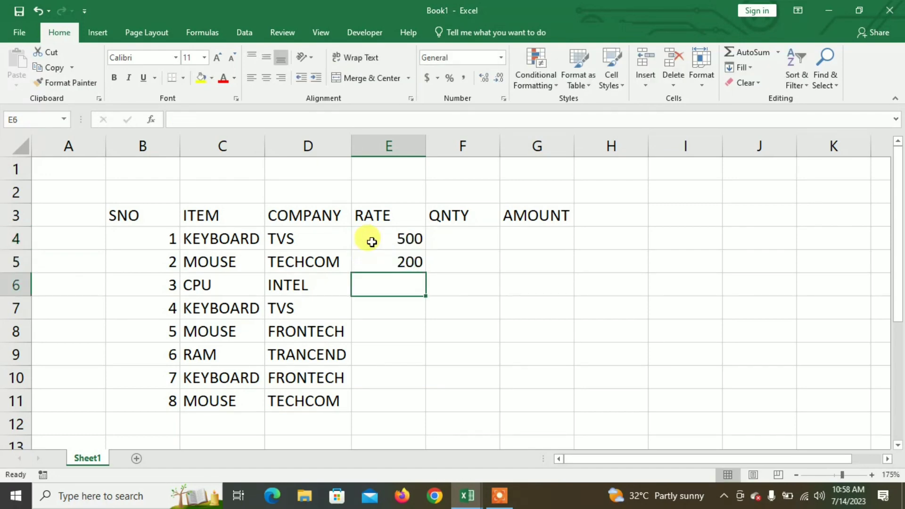
{"action": "type", "text": "2000"}
{"action": "key", "text": "Return"}
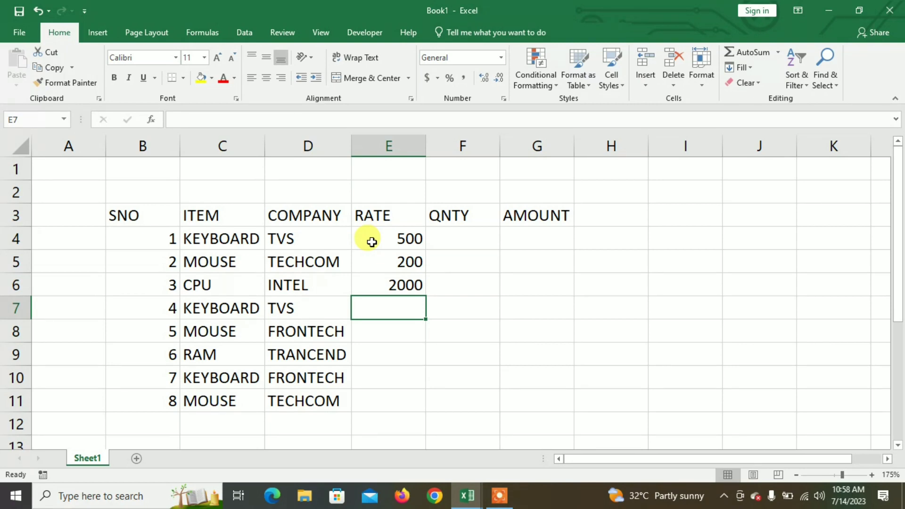
{"action": "type", "text": "550"}
{"action": "key", "text": "Return"}
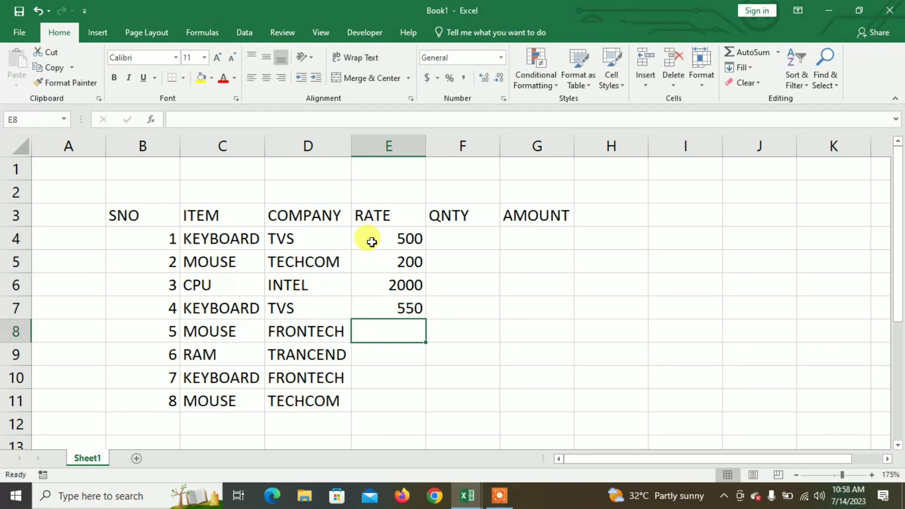
- Change the rate of the second TVS keyboard in E7 to 500
{"action": "key", "text": "Up"}
{"action": "type", "text": "500"}
{"action": "key", "text": "Return"}
- Enter the rates 250, 1500, 600 and 200 in E8:E11 for items 5 to 8
{"action": "type", "text": "250"}
{"action": "key", "text": "Return"}
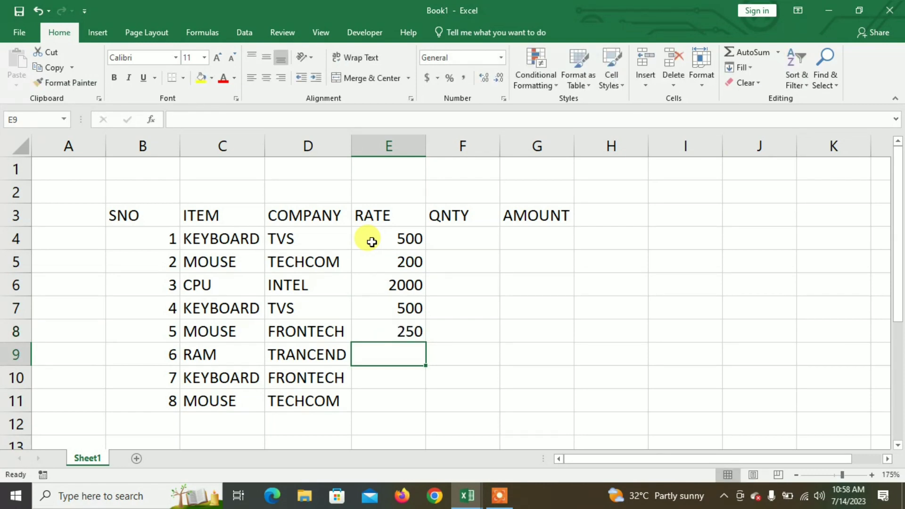
{"action": "type", "text": "1500"}
{"action": "key", "text": "Return"}
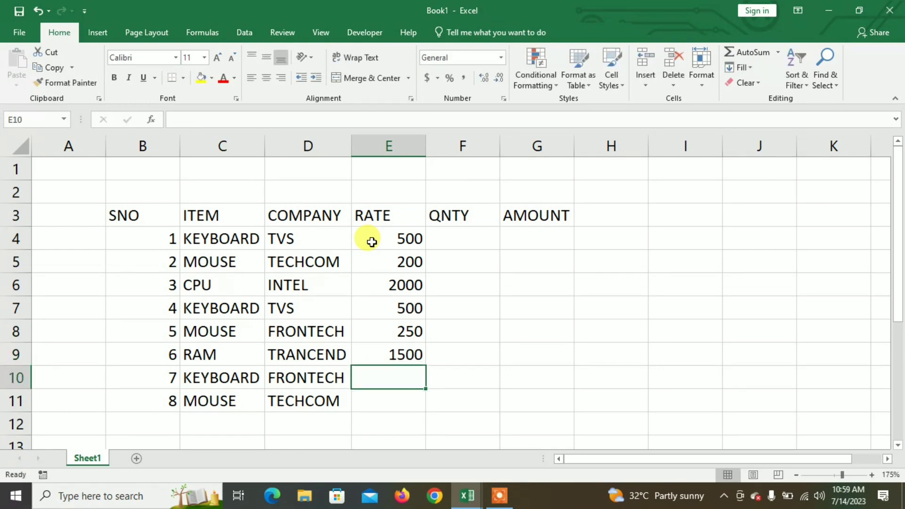
{"action": "type", "text": "600"}
{"action": "key", "text": "Return"}
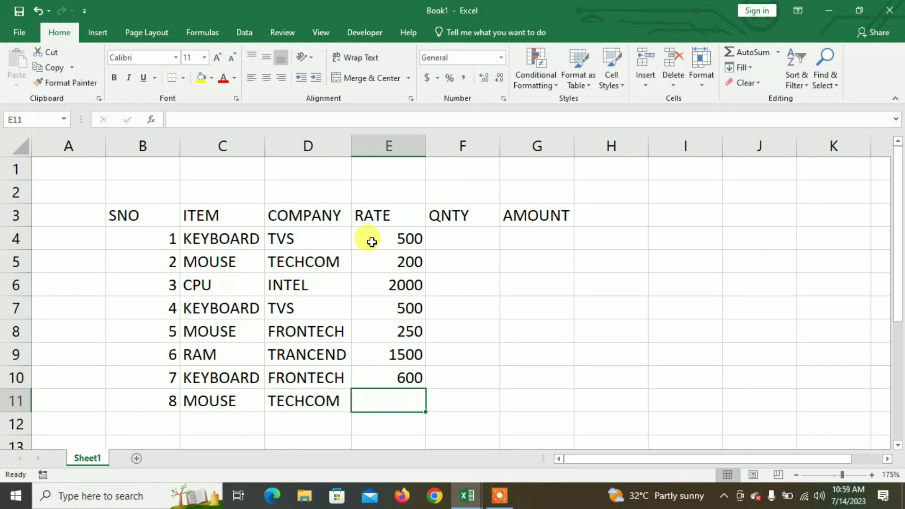
{"action": "type", "text": "200"}
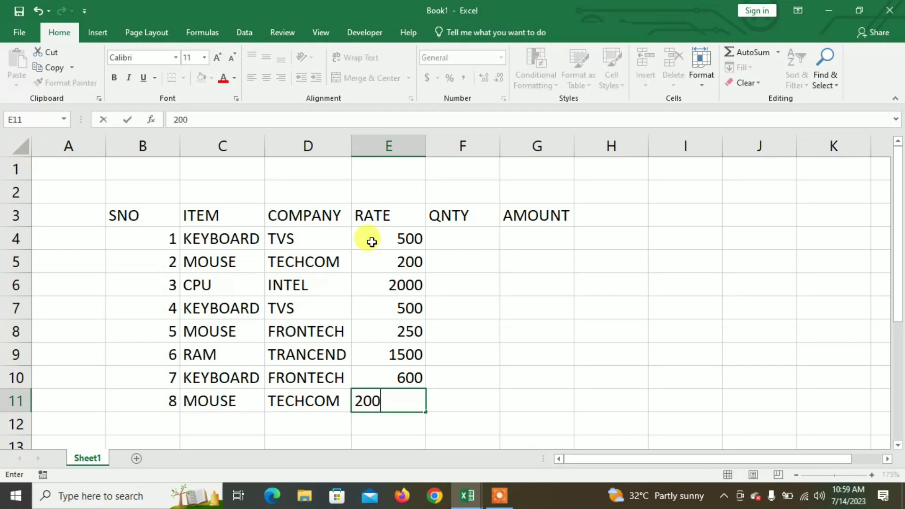
{"action": "key", "text": "Return"}
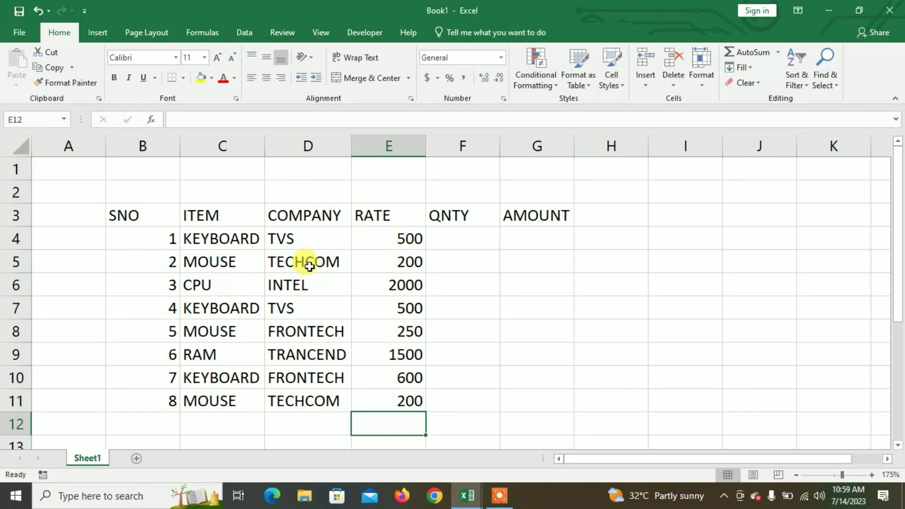
- Enter a quantity of 10 in F4 and copy it down to F11 for all items
{"action": "left_click", "coordinate": [459, 243]}
{"action": "type", "text": "10"}
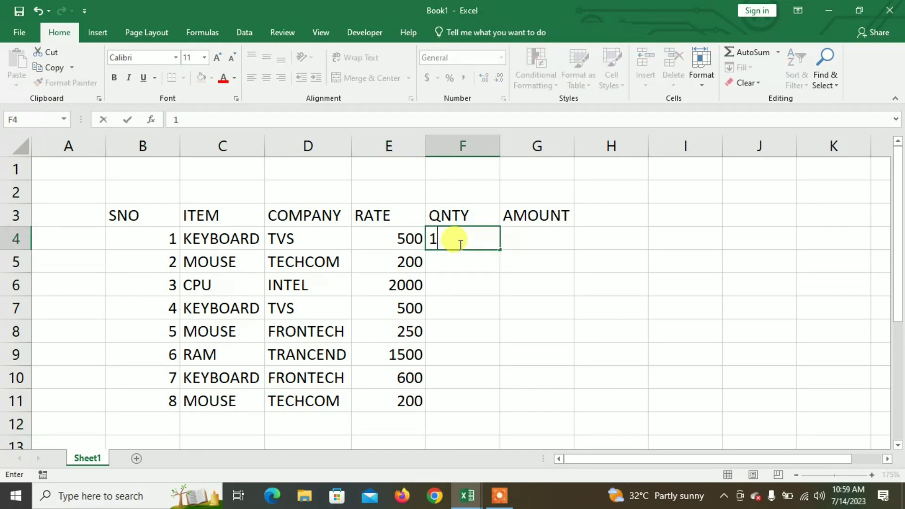
{"action": "key", "text": "Return"}
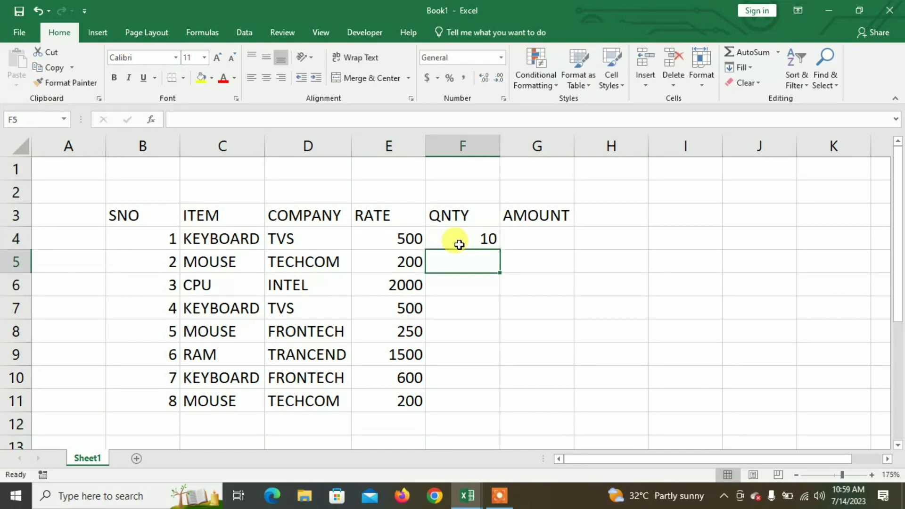
{"action": "left_click", "coordinate": [460, 238]}
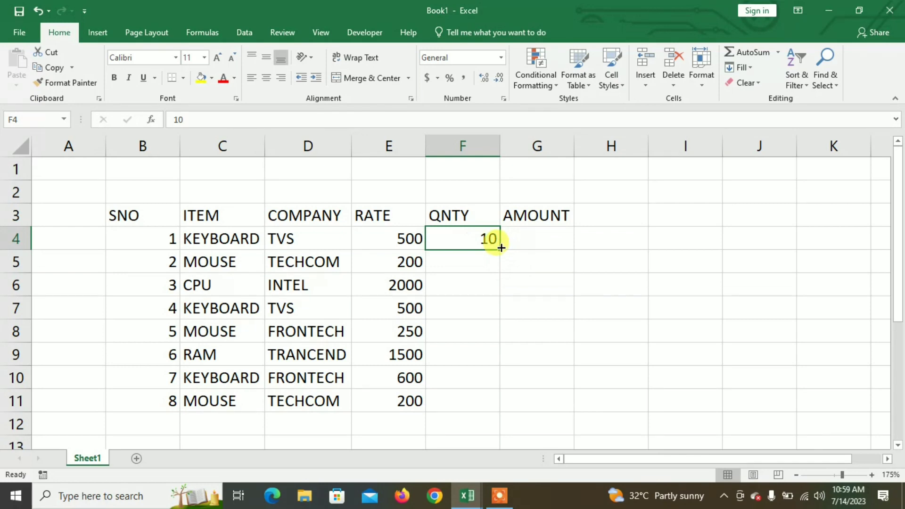
{"action": "left_click_drag", "start_coordinate": [500, 248], "coordinate": [509, 406]}
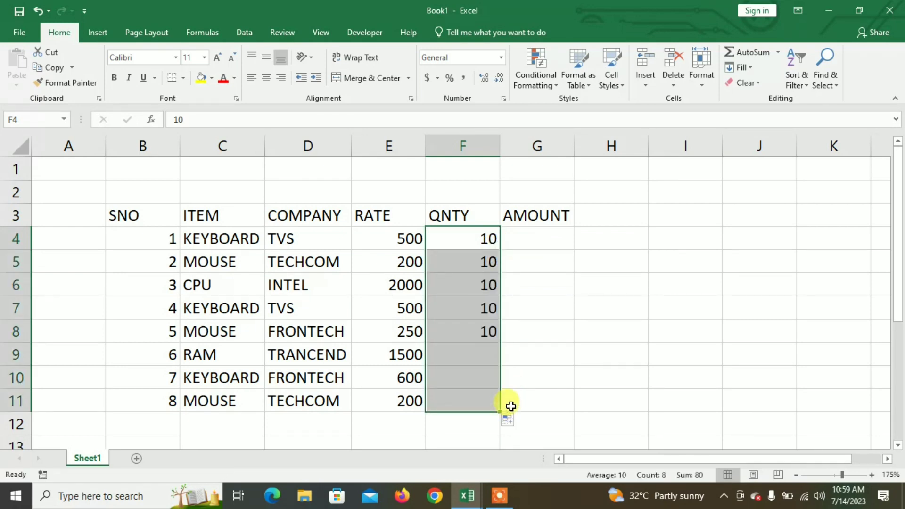
- Calculate the amount in G4 as =E4*F4 and fill the formula down to G11
{"action": "left_click", "coordinate": [525, 241]}
{"action": "type", "text": "="}
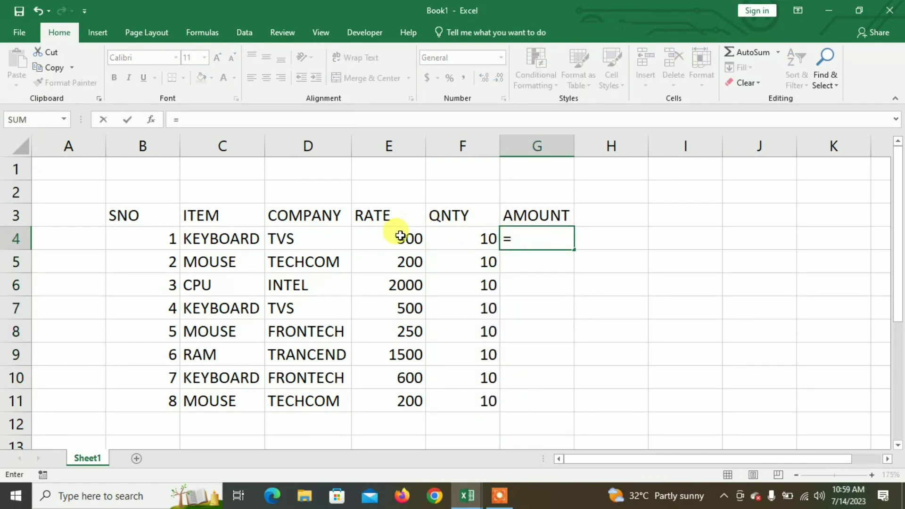
{"action": "left_click", "coordinate": [400, 236]}
{"action": "type", "text": "*"}
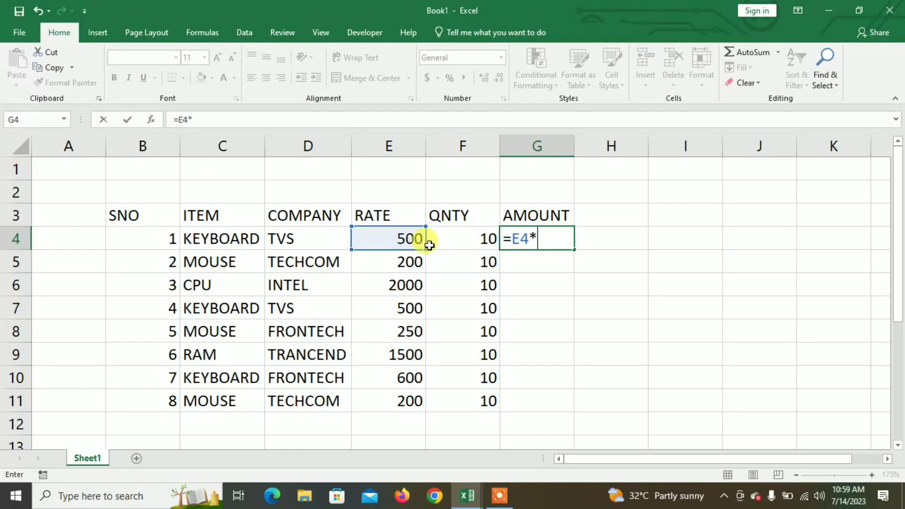
{"action": "left_click", "coordinate": [473, 239]}
{"action": "key", "text": "Return"}
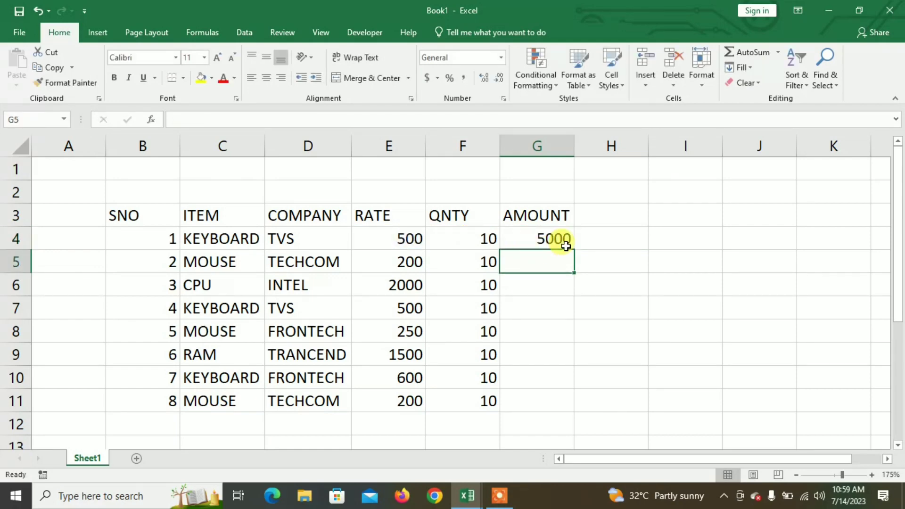
{"action": "left_click", "coordinate": [563, 243]}
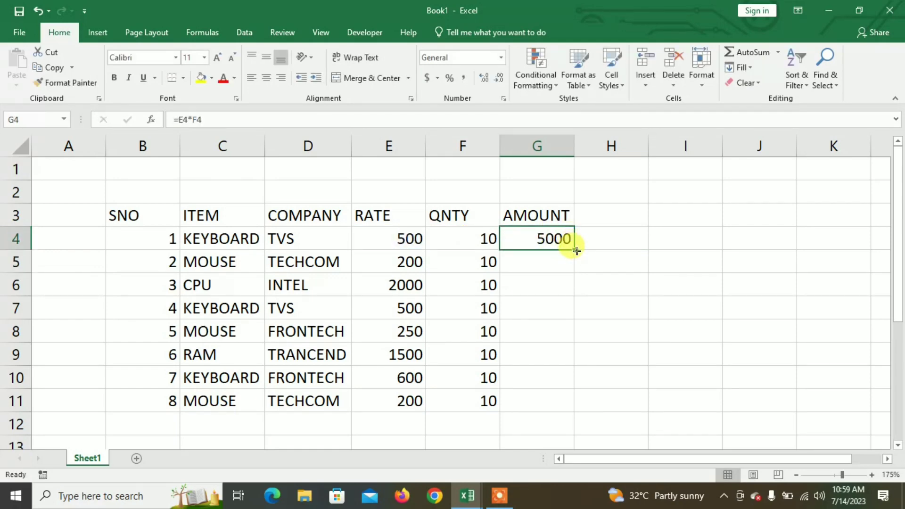
{"action": "double_click", "coordinate": [576, 250]}
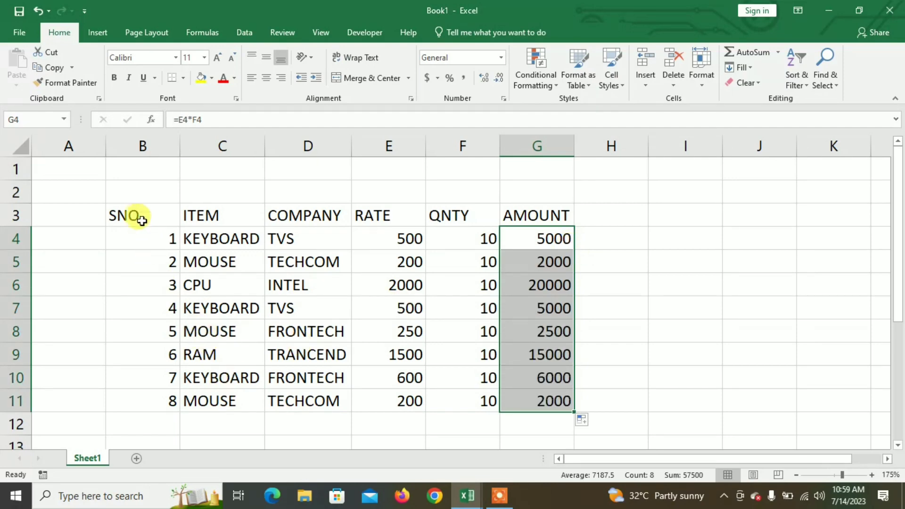
- Apply all borders to the whole table B3:G11
{"action": "left_click_drag", "start_coordinate": [141, 220], "coordinate": [539, 403]}
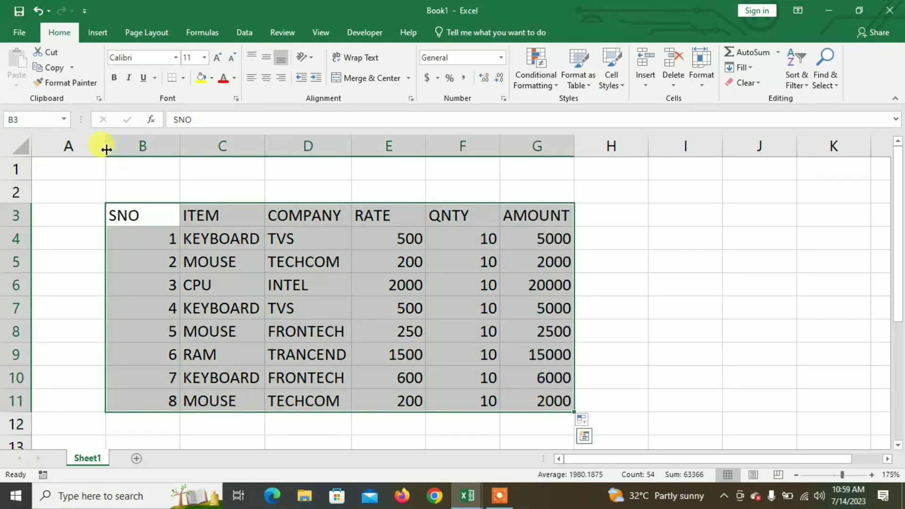
{"action": "left_click", "coordinate": [183, 78]}
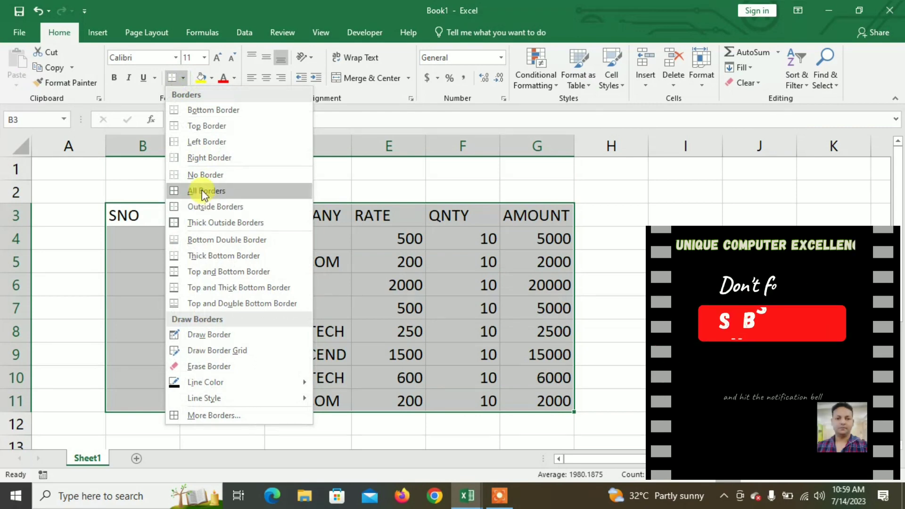
{"action": "left_click", "coordinate": [202, 195]}
- Format the header row B3:G3 with a dark brown fill and bold white text, and slightly widen columns E and G
{"action": "mouse_move", "coordinate": [170, 215]}
{"action": "left_mouse_down"}
{"action": "mouse_move", "coordinate": [166, 208]}
{"action": "mouse_move", "coordinate": [515, 211]}
{"action": "left_mouse_up"}
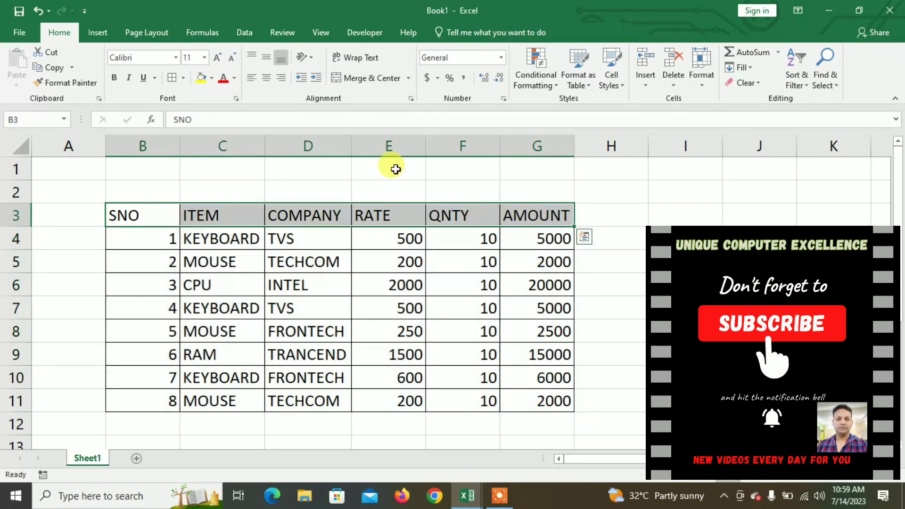
{"action": "left_click", "coordinate": [211, 78]}
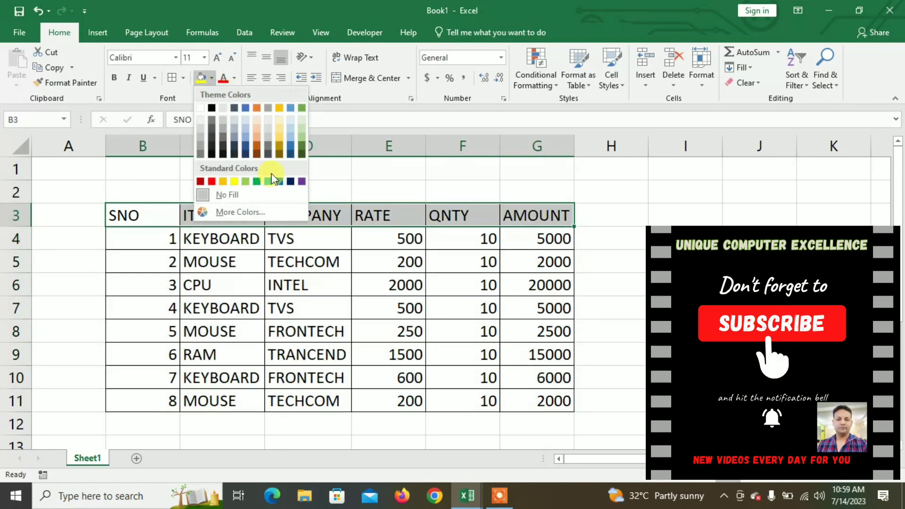
{"action": "left_click", "coordinate": [256, 152]}
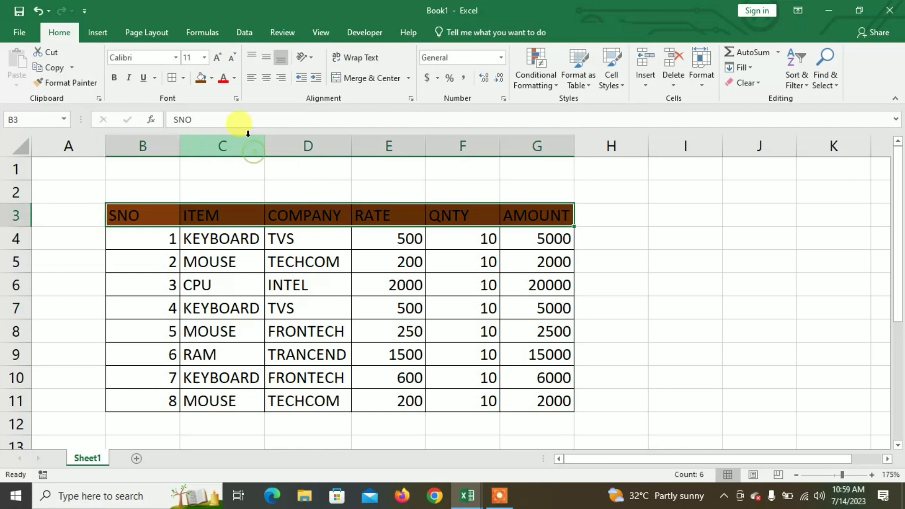
{"action": "left_click", "coordinate": [234, 79]}
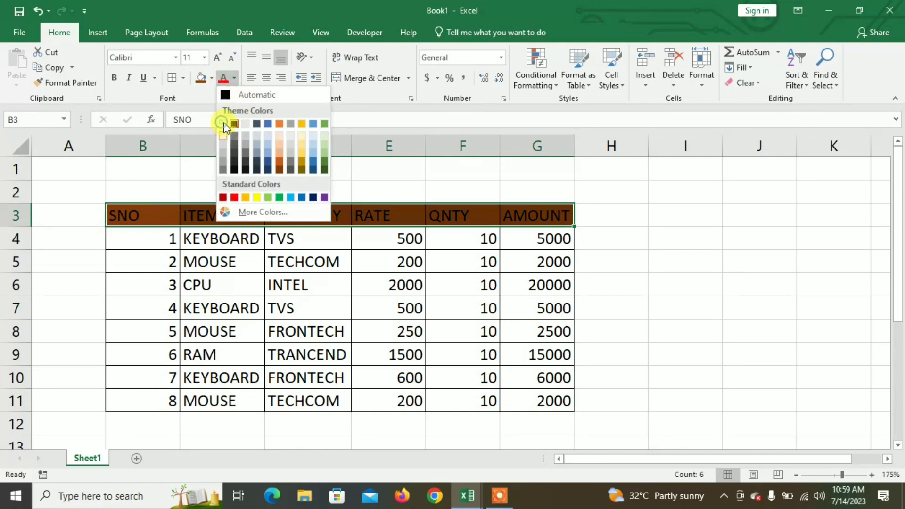
{"action": "left_click", "coordinate": [223, 123]}
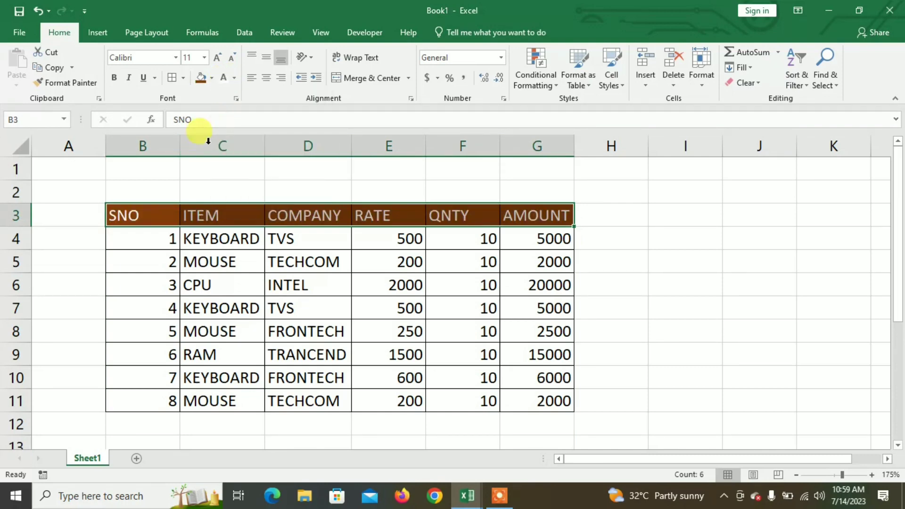
{"action": "left_click", "coordinate": [114, 78]}
{"action": "left_click_drag", "start_coordinate": [425, 147], "coordinate": [438, 150]}
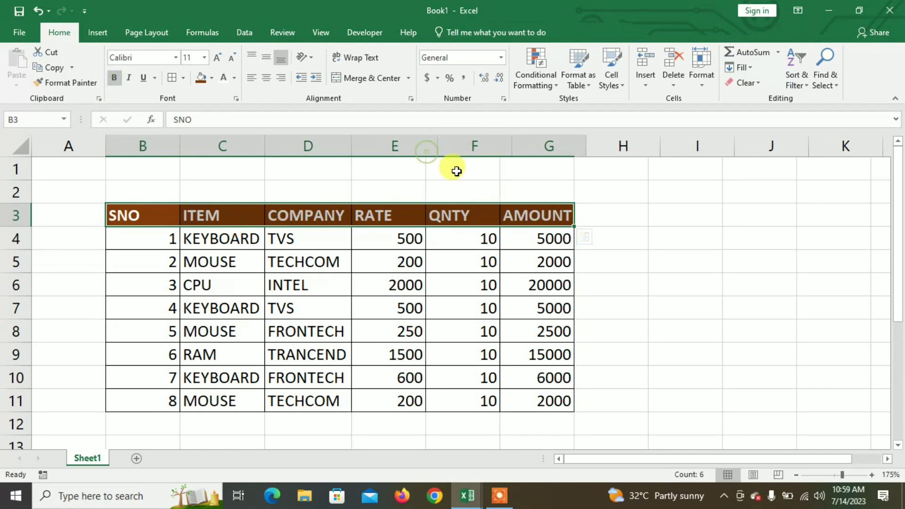
{"action": "left_click_drag", "start_coordinate": [583, 152], "coordinate": [608, 160]}
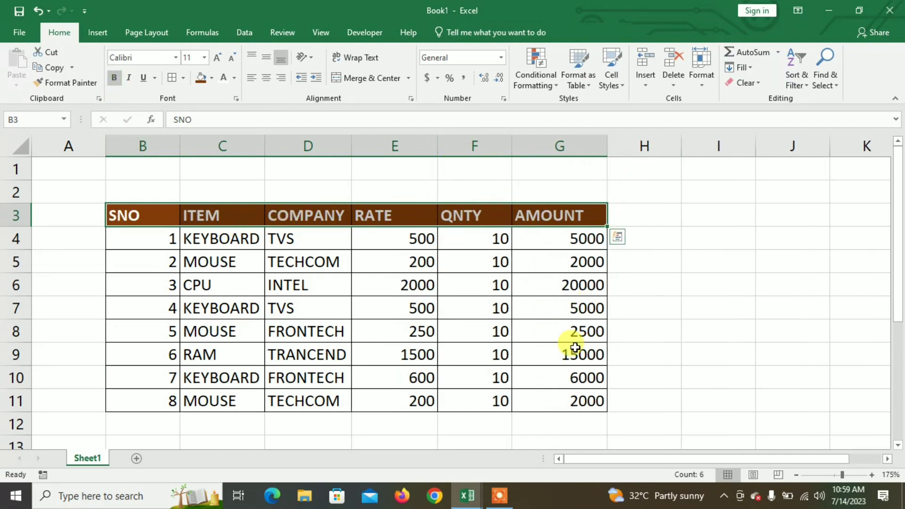
- Total the amounts in G12 with =SUM(G4:G11) and apply the comma number style to that cell
{"action": "scroll", "coordinate": [460, 350], "scroll_direction": "down", "scroll_amount": 2, "text": "ctrl"}
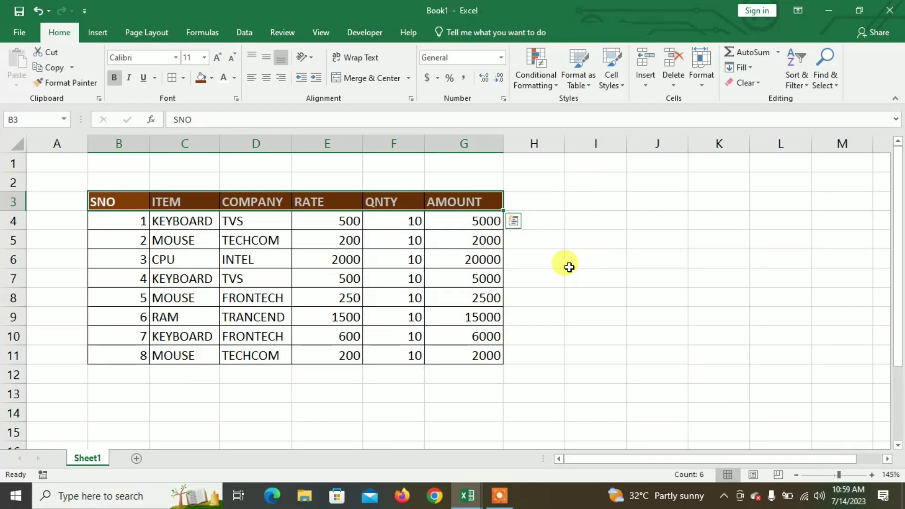
{"action": "left_click", "coordinate": [453, 379]}
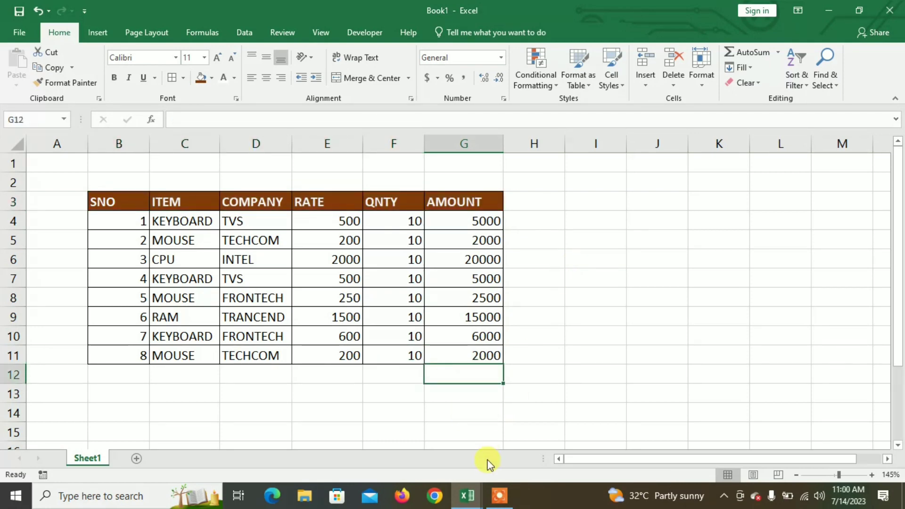
{"action": "left_click", "coordinate": [207, 393]}
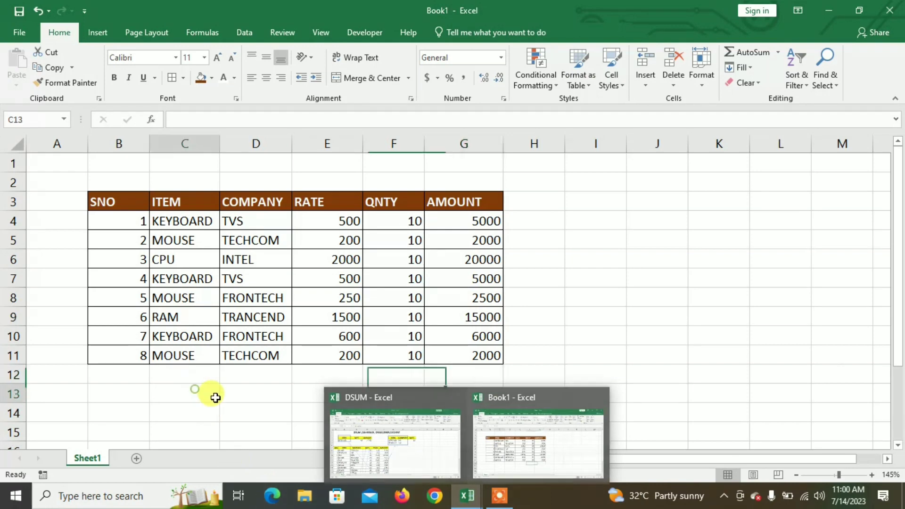
{"action": "left_click", "coordinate": [470, 380]}
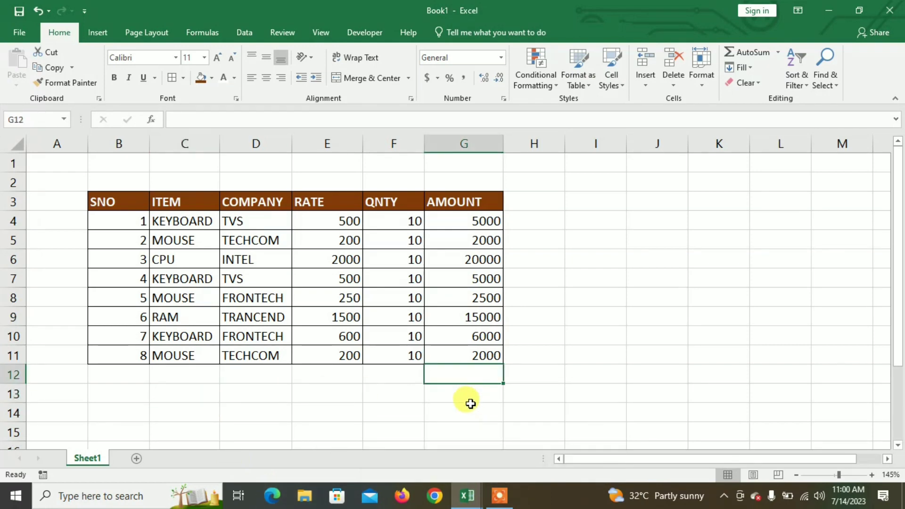
{"action": "type", "text": "=SUM"}
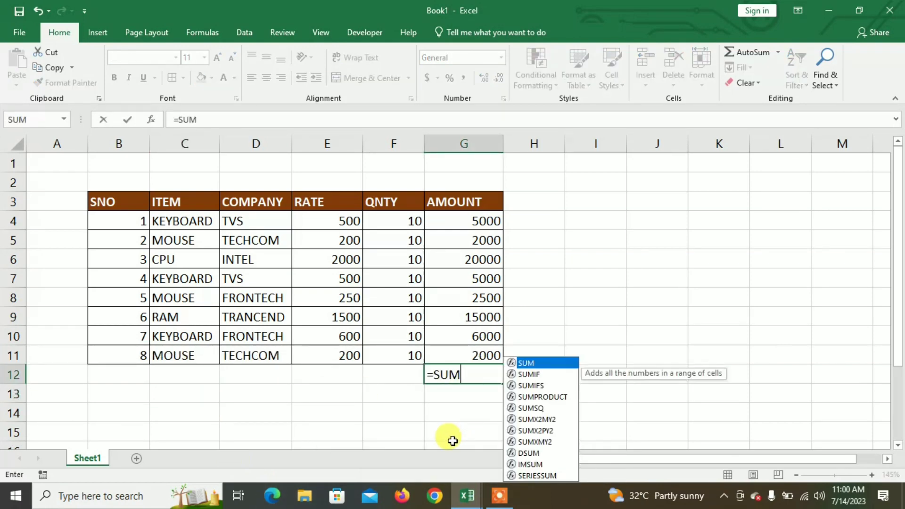
{"action": "type", "text": "("}
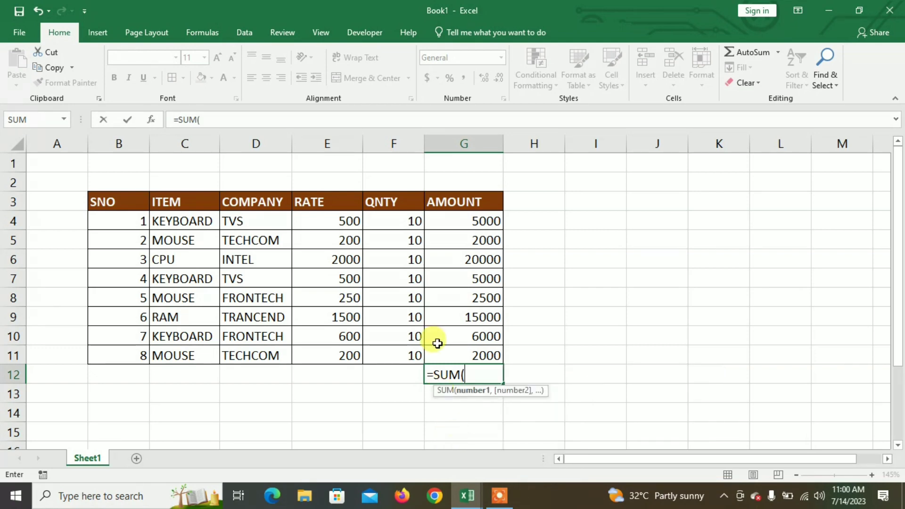
{"action": "left_click_drag", "start_coordinate": [463, 228], "coordinate": [481, 353]}
{"action": "type", "text": ")"}
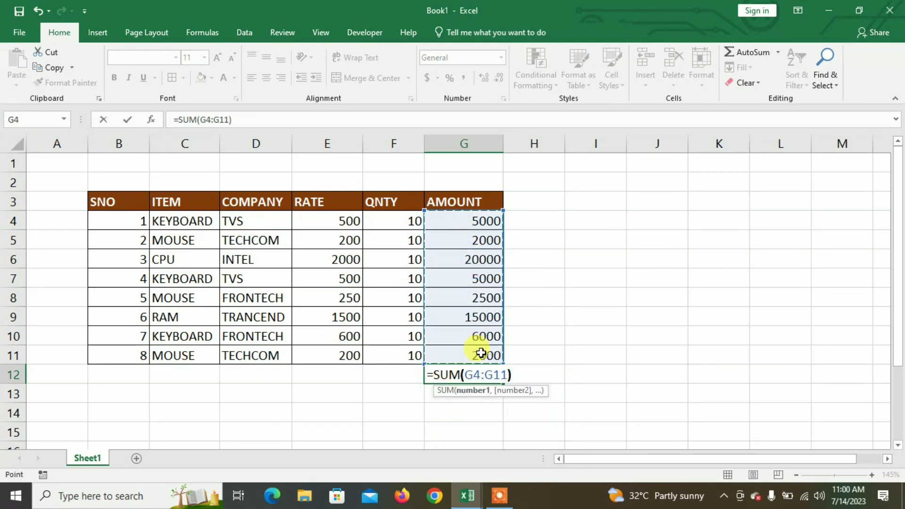
{"action": "key", "text": "Return"}
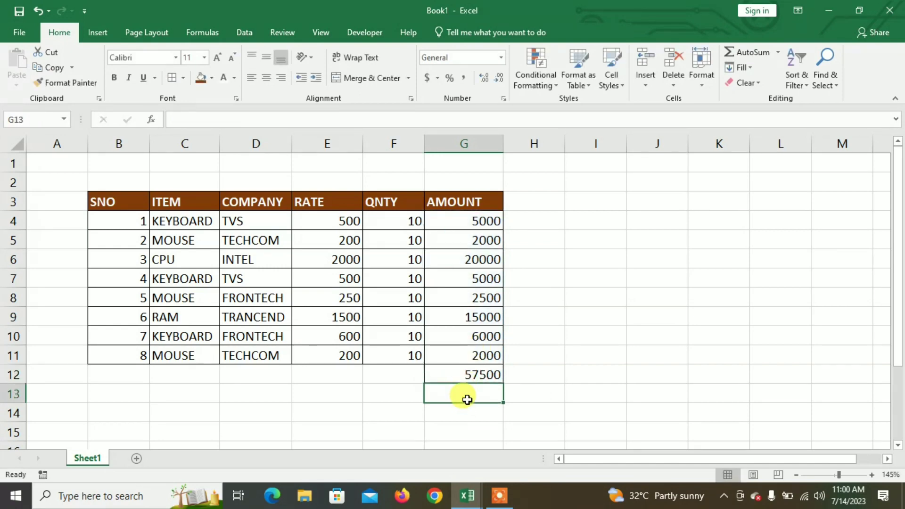
{"action": "left_click", "coordinate": [465, 375]}
{"action": "left_click", "coordinate": [467, 77]}
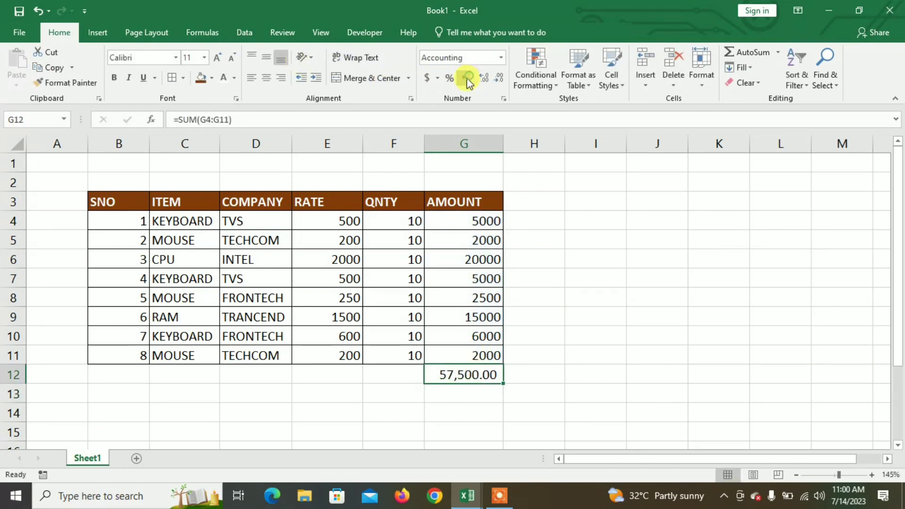
{"action": "left_click", "coordinate": [390, 413]}
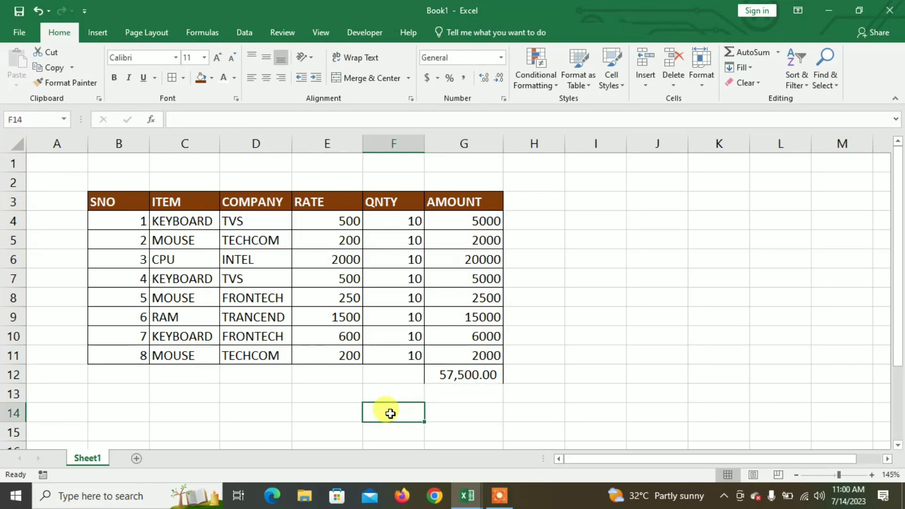
{"action": "type", "text": "KEY"}
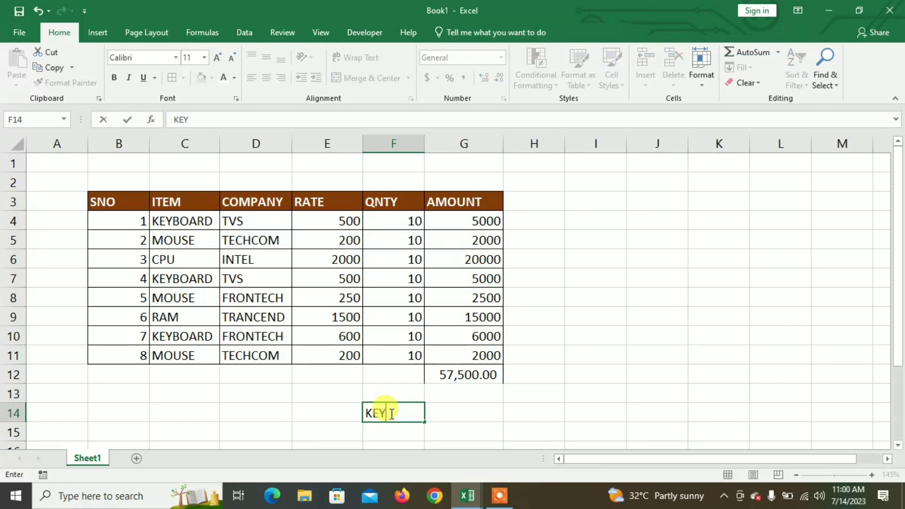
{"action": "type", "text": "BOARD"}
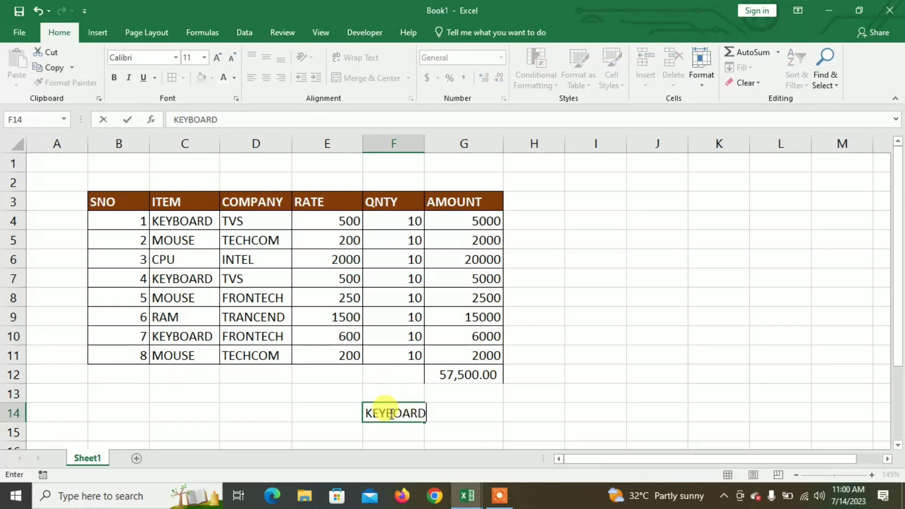
{"action": "key", "text": "BackSpace"}
{"action": "key", "text": "BackSpace"}
{"action": "key", "text": "BackSpace"}
{"action": "key", "text": "BackSpace"}
{"action": "key", "text": "BackSpace"}
{"action": "key", "text": "BackSpace"}
{"action": "key", "text": "BackSpace"}
{"action": "key", "text": "BackSpace"}
{"action": "key", "text": "Tab"}
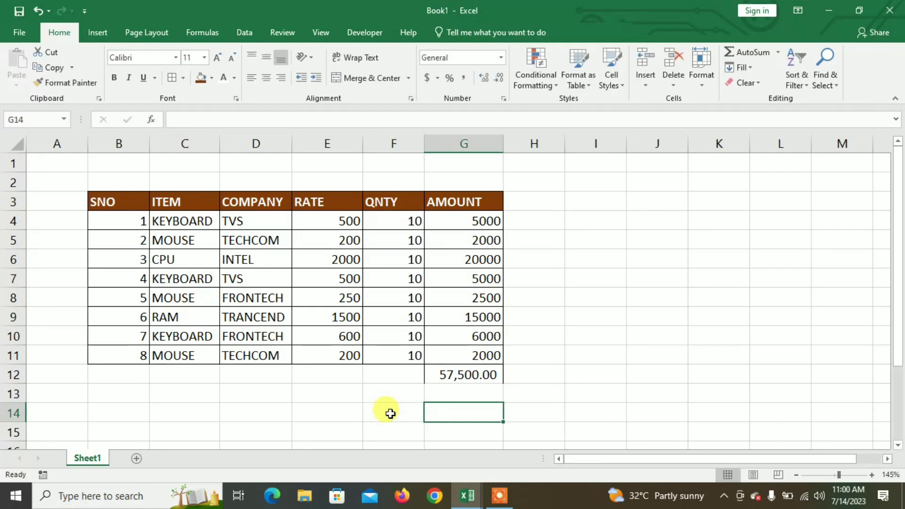
- Enter =SUMIF(C4:C11,F14,G4:G11) in G14 to total the amounts for the item named in F14
{"action": "type", "text": "=S"}
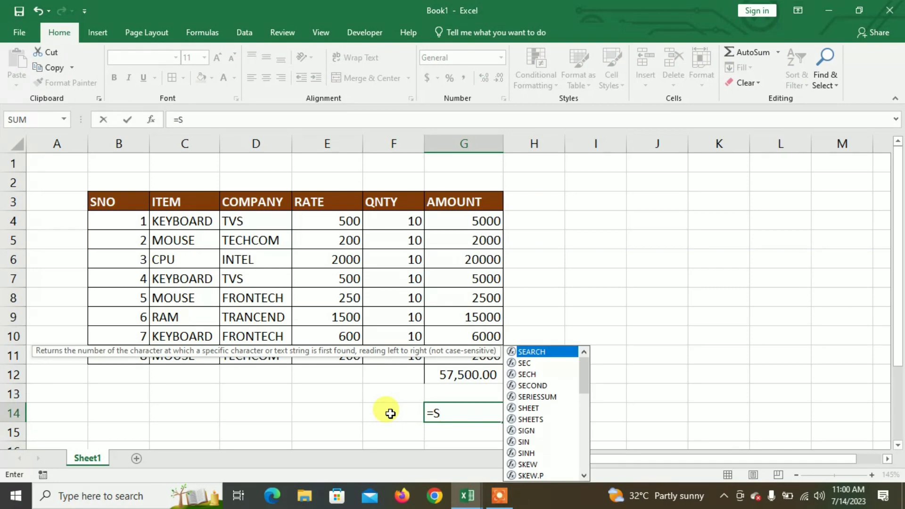
{"action": "type", "text": "UMIF"}
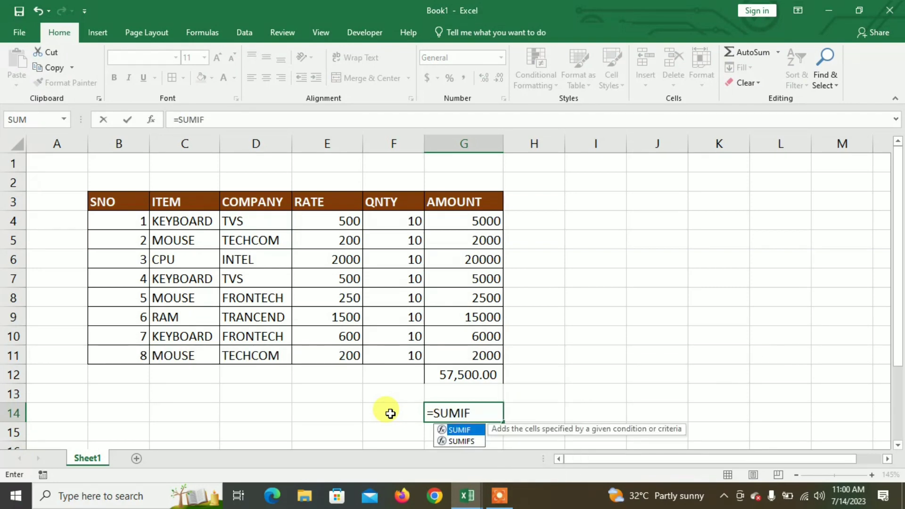
{"action": "type", "text": "("}
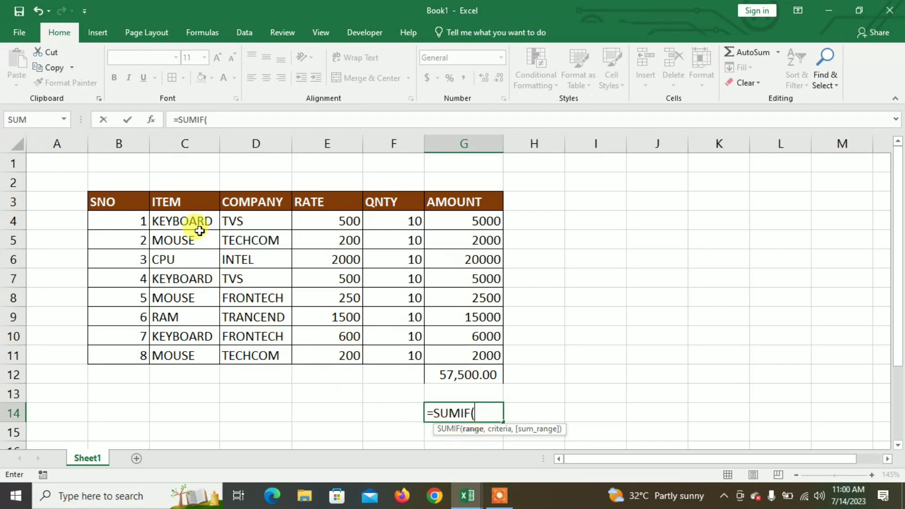
{"action": "left_click_drag", "start_coordinate": [187, 217], "coordinate": [210, 353]}
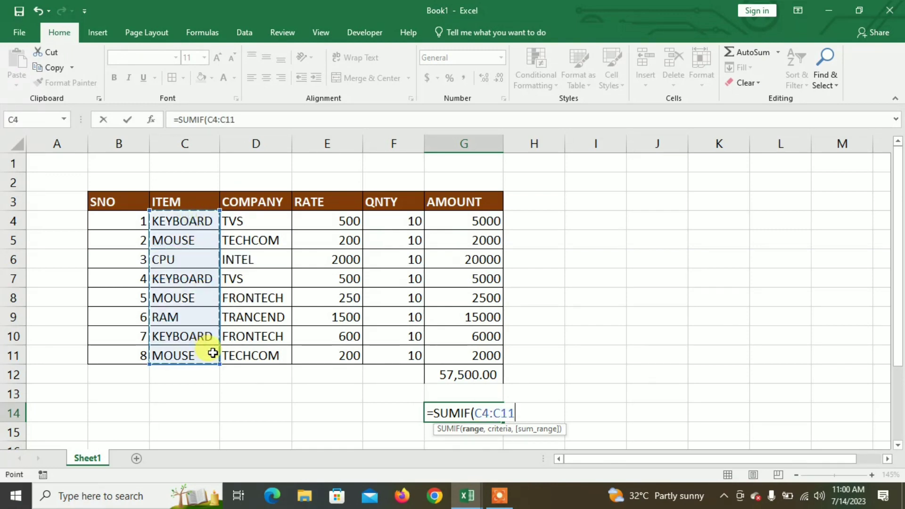
{"action": "type", "text": ","}
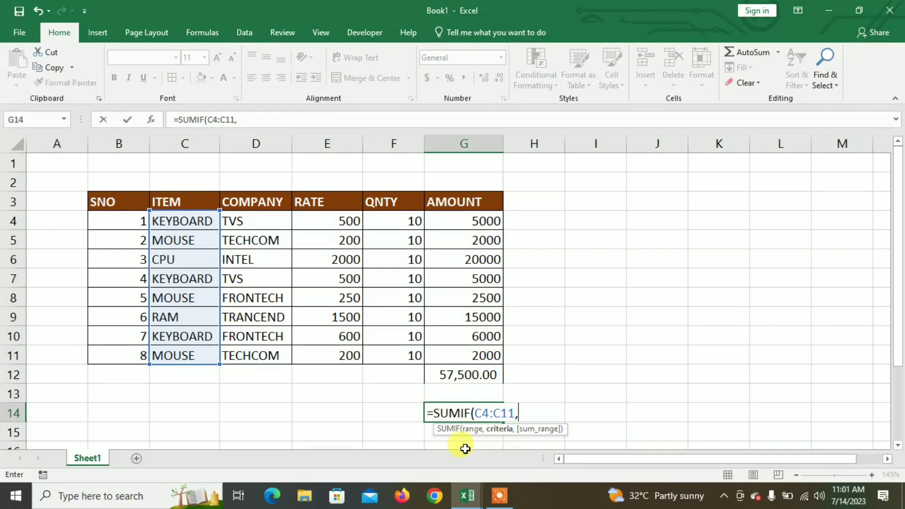
{"action": "left_click", "coordinate": [401, 412]}
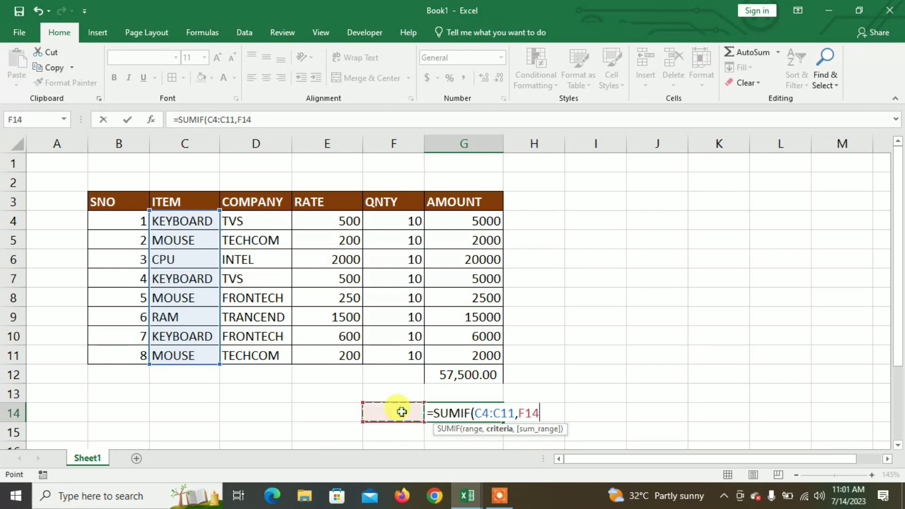
{"action": "type", "text": ","}
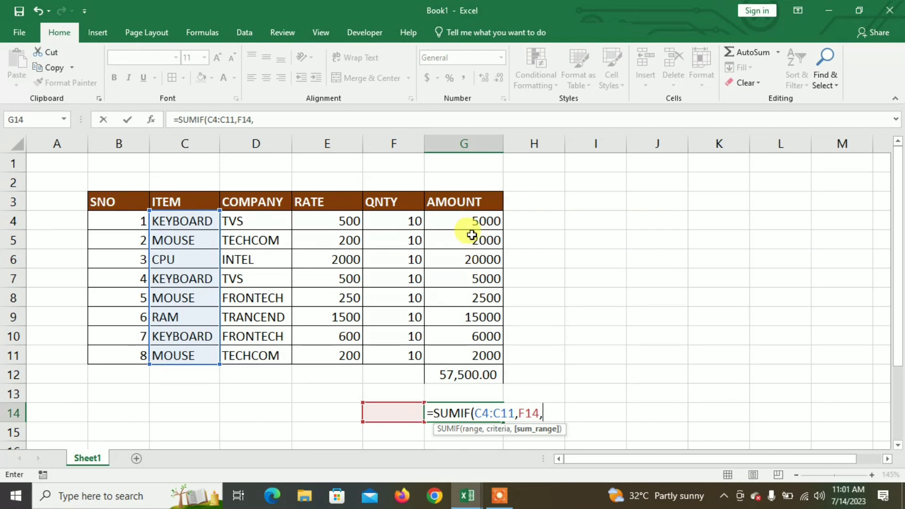
{"action": "left_click_drag", "start_coordinate": [467, 225], "coordinate": [468, 352]}
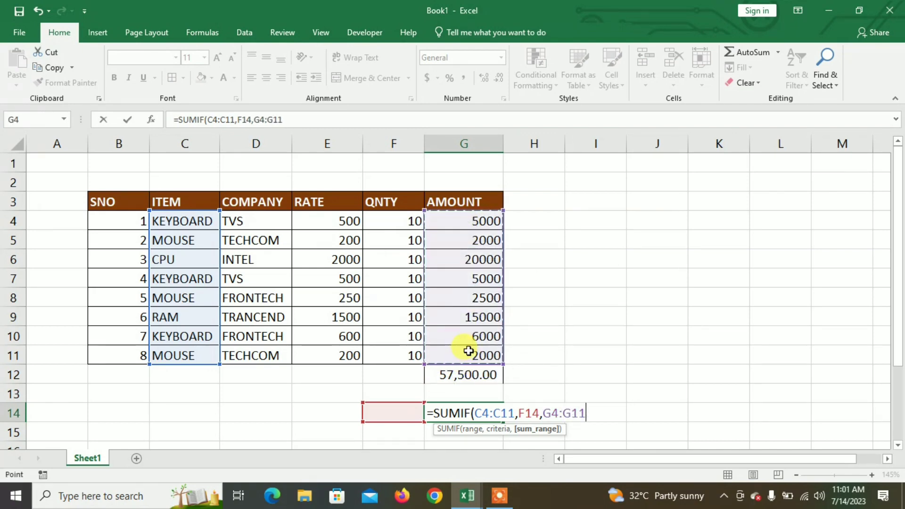
{"action": "type", "text": ")"}
{"action": "key", "text": "Return"}
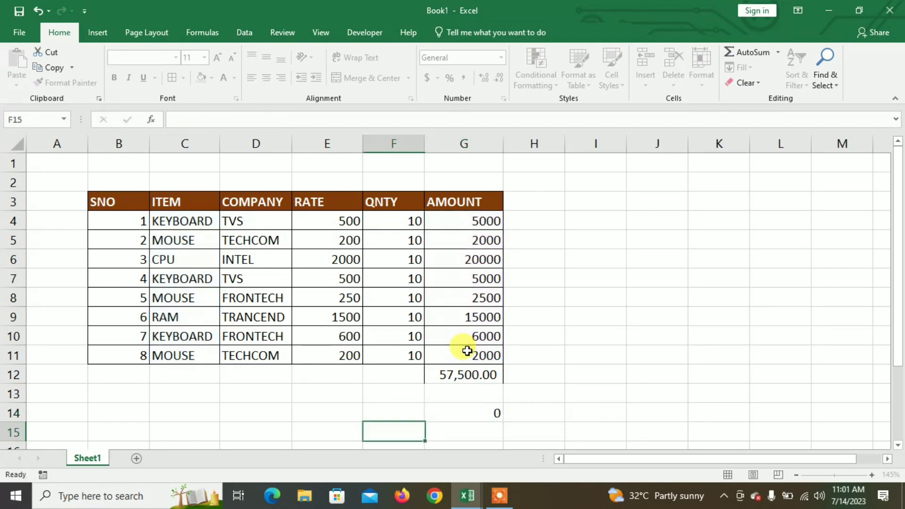
- Enter KEYBOARD as the item criterion in F14 and autofit column F to its contents
{"action": "left_click", "coordinate": [405, 413]}
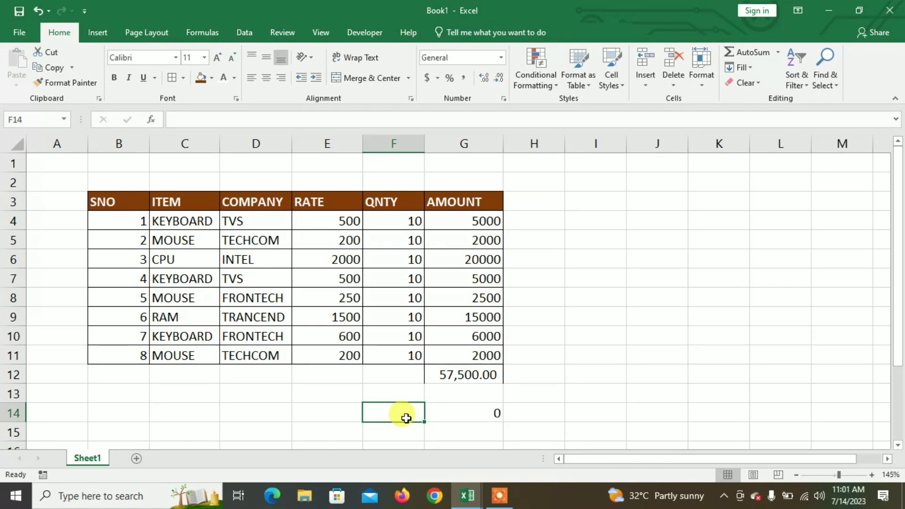
{"action": "type", "text": "KEY"}
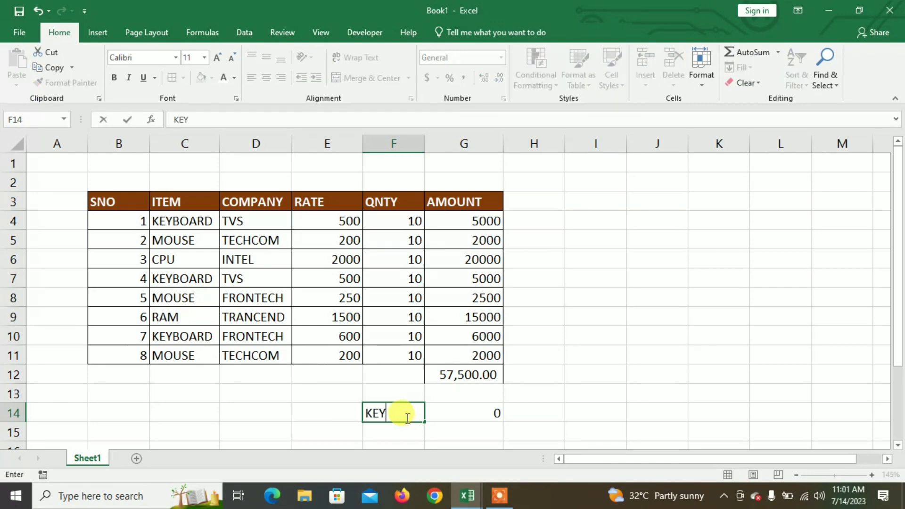
{"action": "type", "text": "BOARD"}
{"action": "key", "text": "Return"}
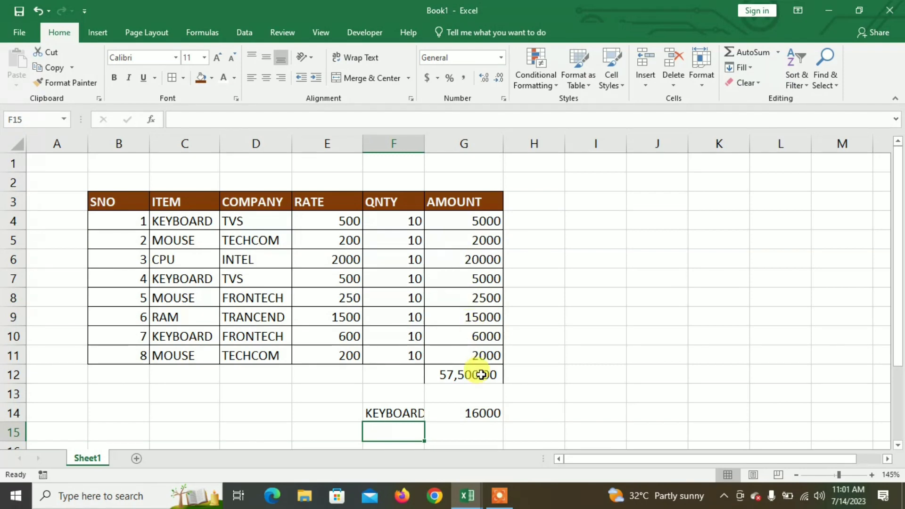
{"action": "double_click", "coordinate": [425, 147]}
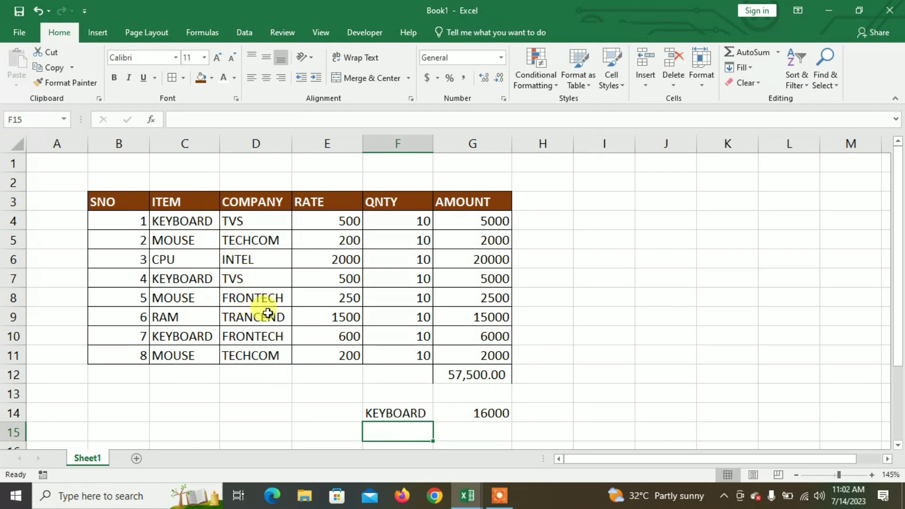
- Try to total the amounts by item and company in G15 with =SUMIFS(C4:C11,E15,D4:D11,F15,G4:G11)
{"action": "left_click", "coordinate": [453, 429]}
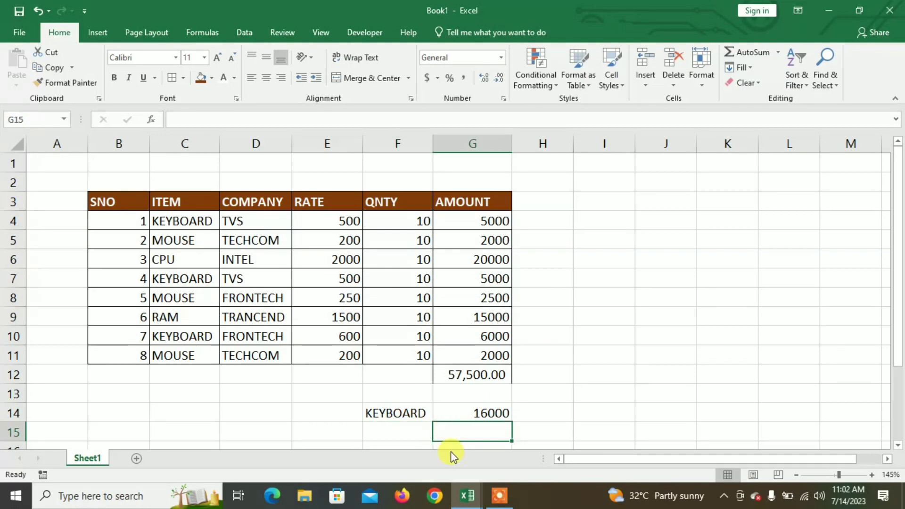
{"action": "type", "text": "=S"}
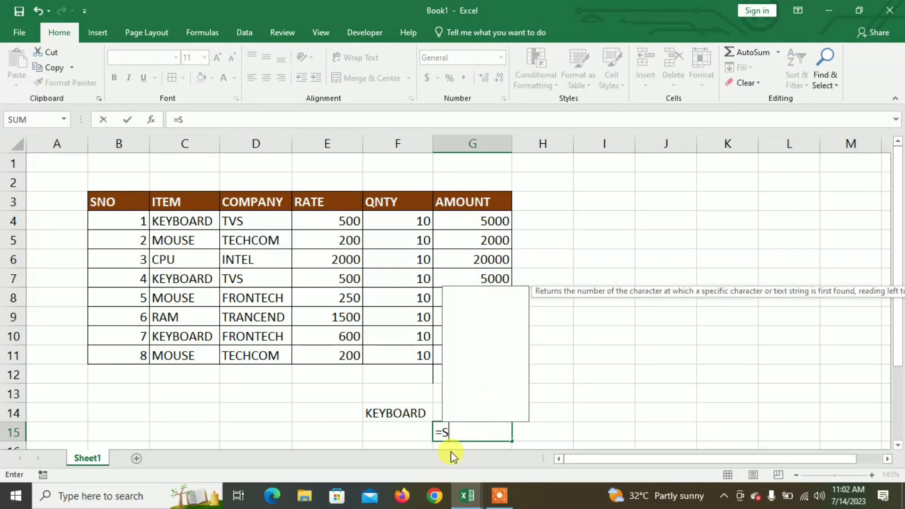
{"action": "type", "text": "UMIF"}
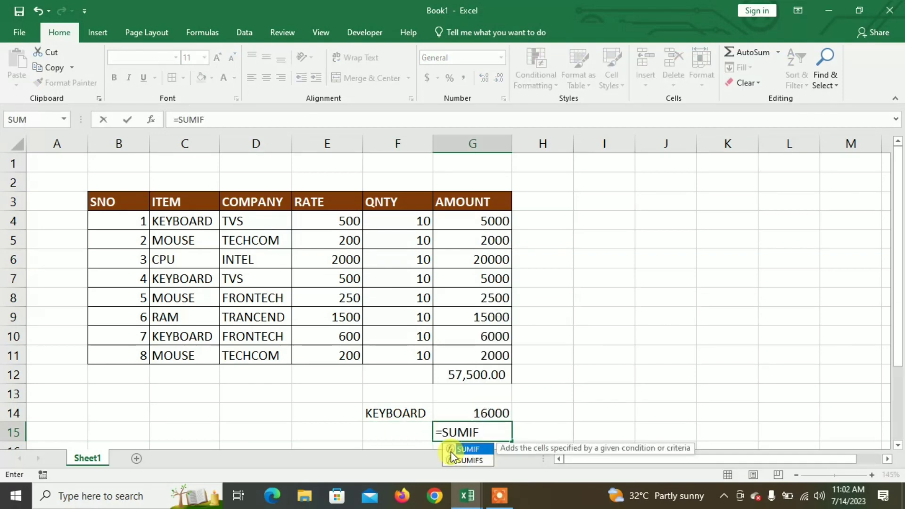
{"action": "type", "text": "S"}
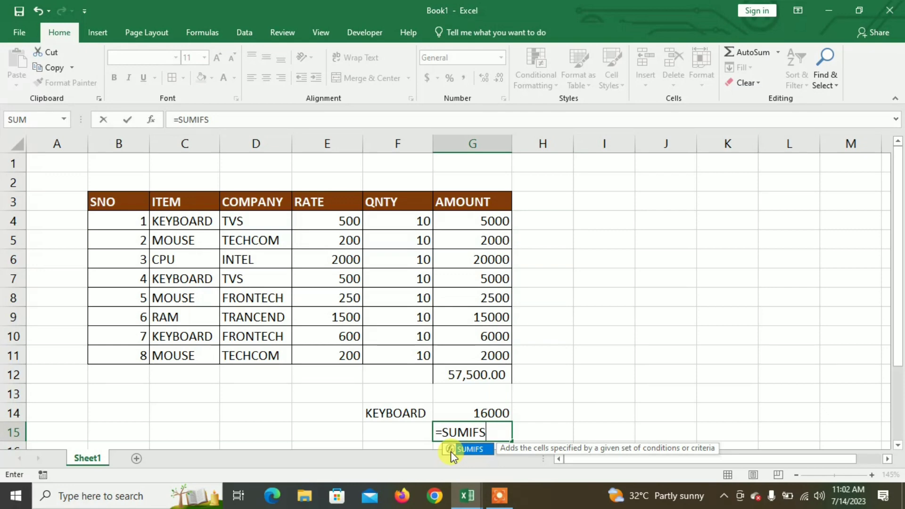
{"action": "type", "text": "("}
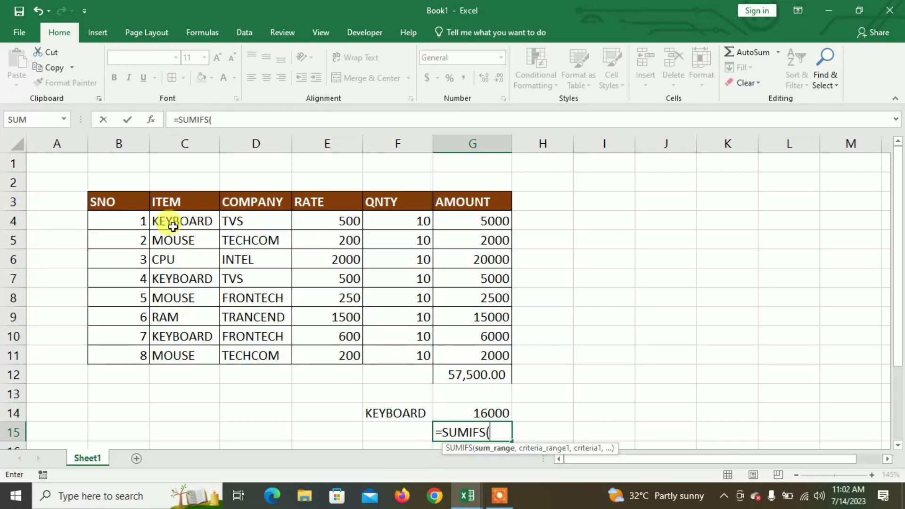
{"action": "left_click_drag", "start_coordinate": [183, 223], "coordinate": [210, 355]}
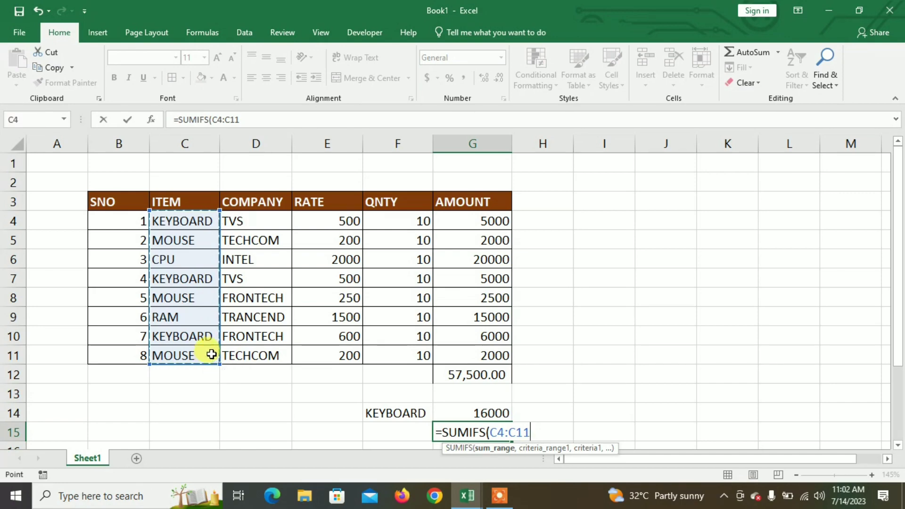
{"action": "type", "text": ","}
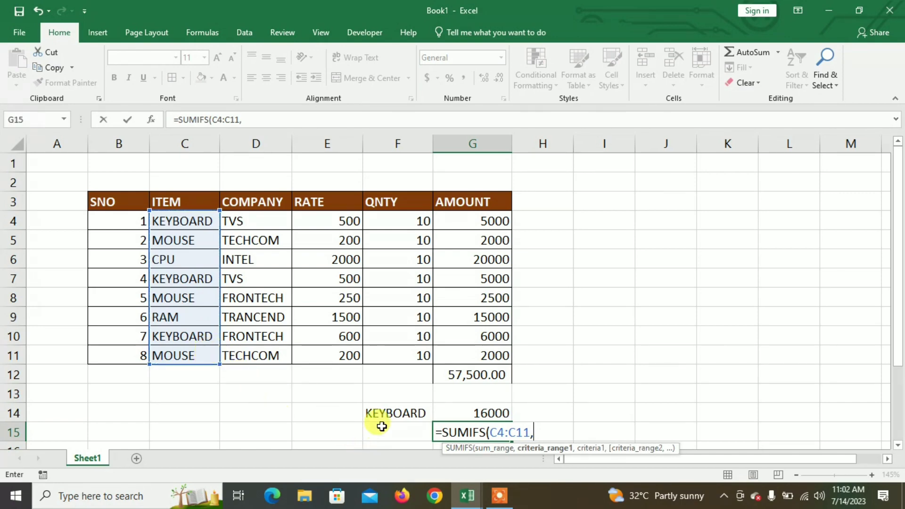
{"action": "left_click", "coordinate": [320, 432]}
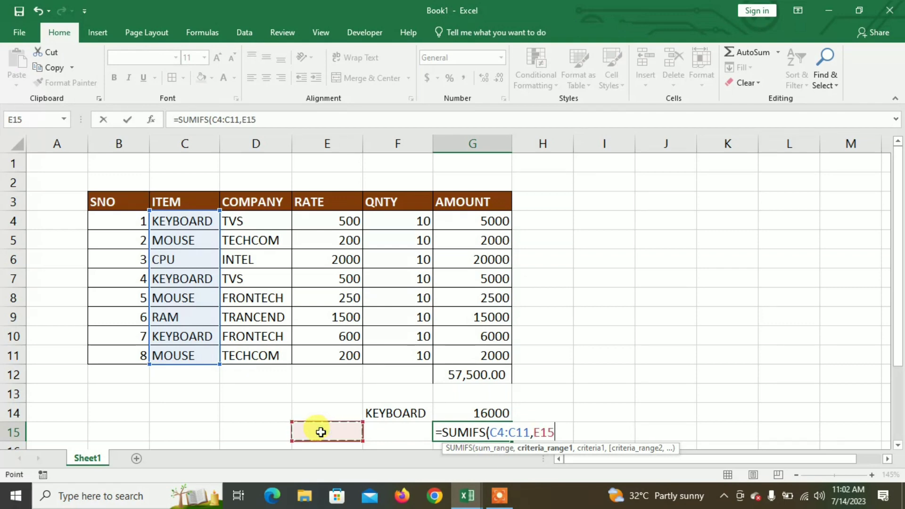
{"action": "type", "text": ","}
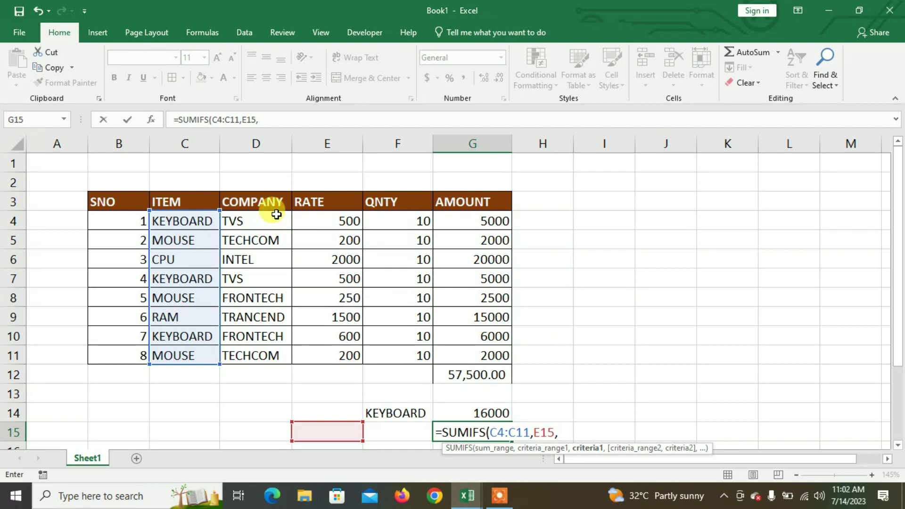
{"action": "left_click_drag", "start_coordinate": [277, 220], "coordinate": [274, 353]}
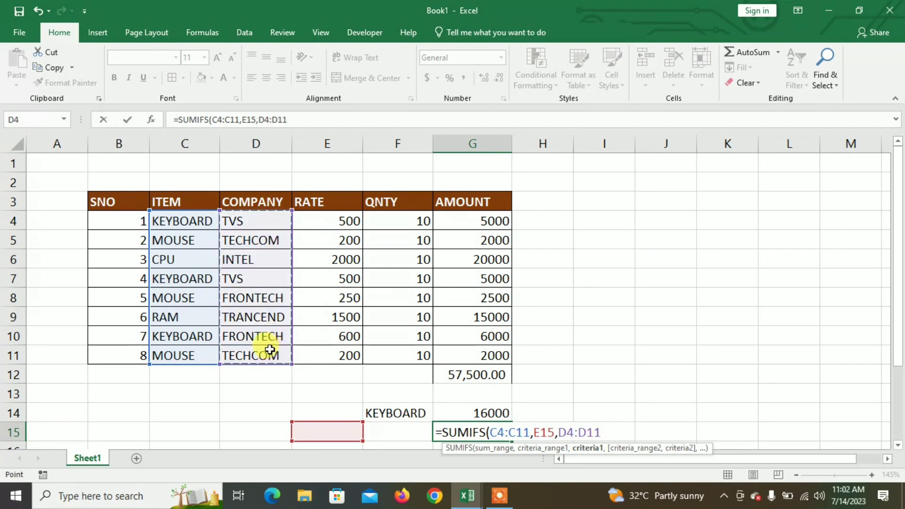
{"action": "type", "text": ","}
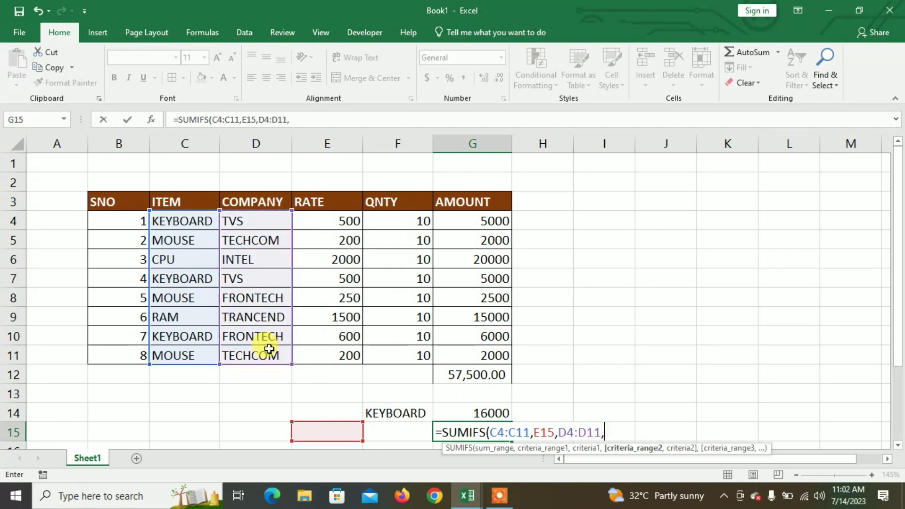
{"action": "left_click", "coordinate": [398, 430]}
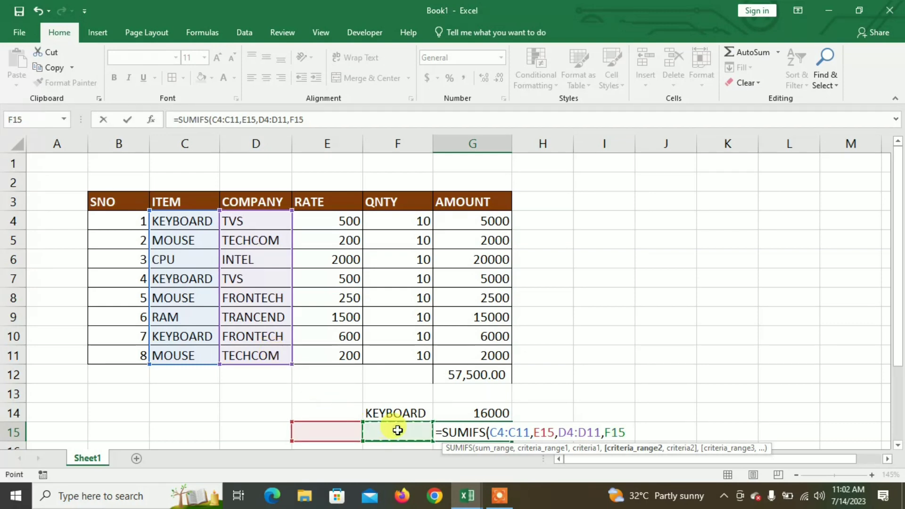
{"action": "type", "text": ","}
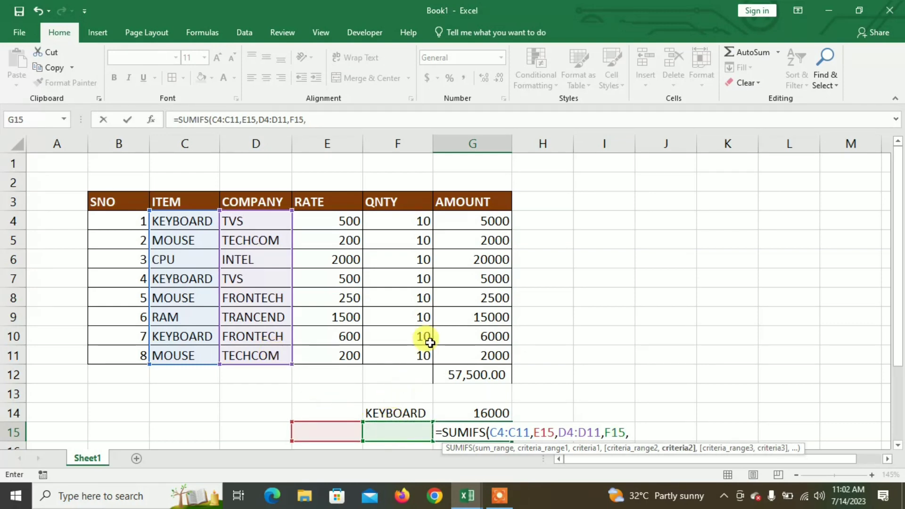
{"action": "left_click", "coordinate": [480, 221]}
{"action": "left_click_drag", "start_coordinate": [484, 244], "coordinate": [480, 352]}
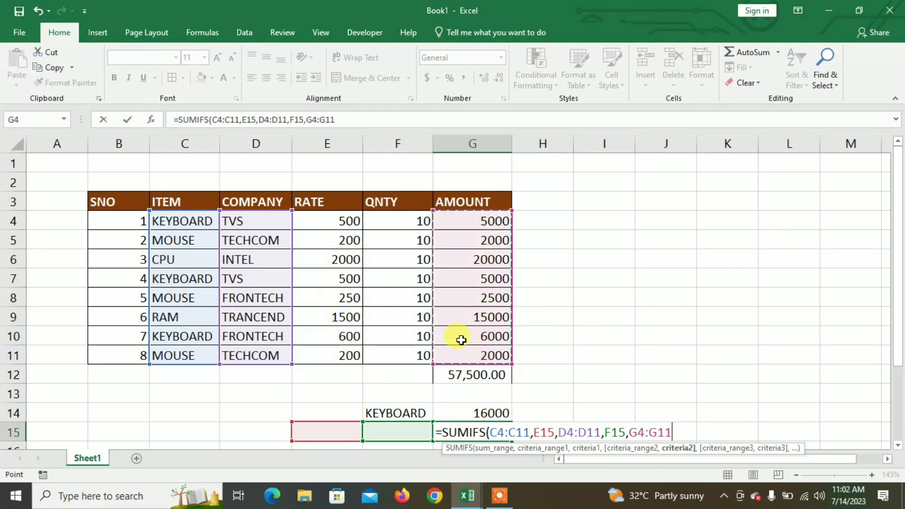
{"action": "type", "text": ")"}
{"action": "key", "text": "Return"}
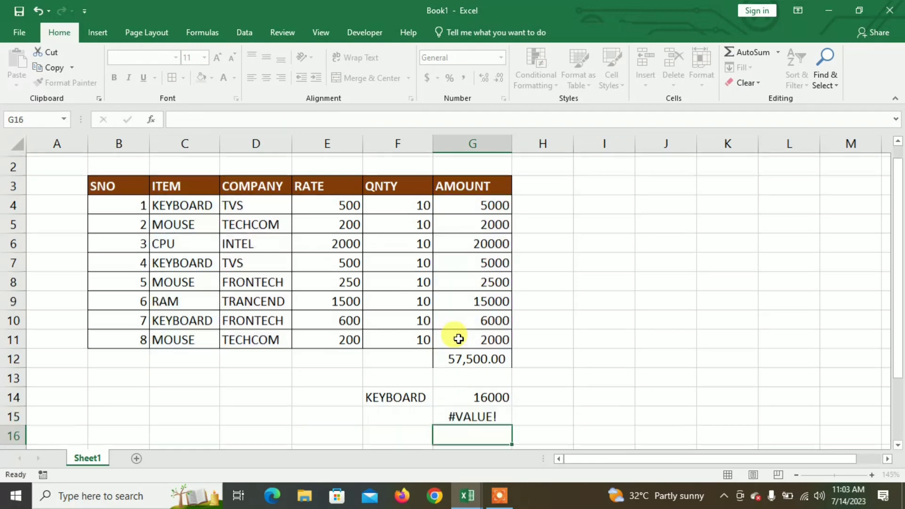
{"action": "left_click", "coordinate": [464, 409]}
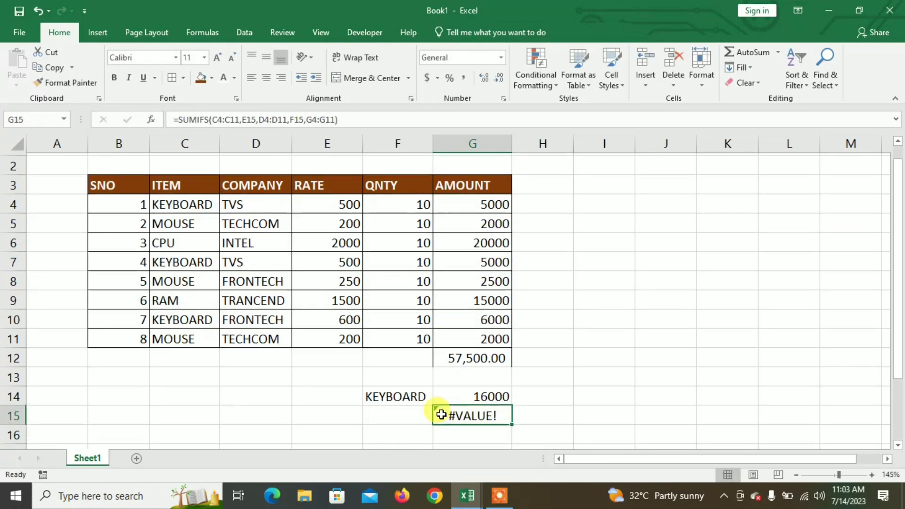
{"action": "scroll", "coordinate": [438, 412], "scroll_direction": "up", "scroll_amount": 1}
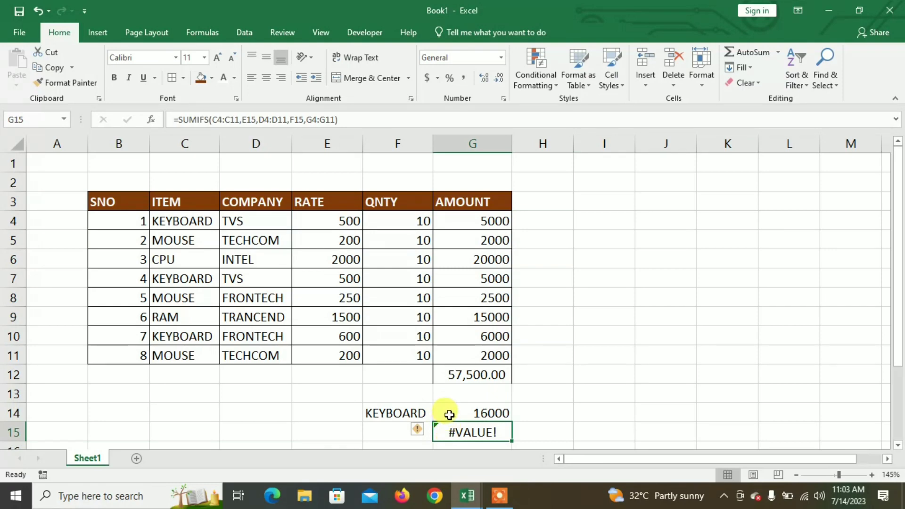
{"action": "left_click", "coordinate": [604, 374]}
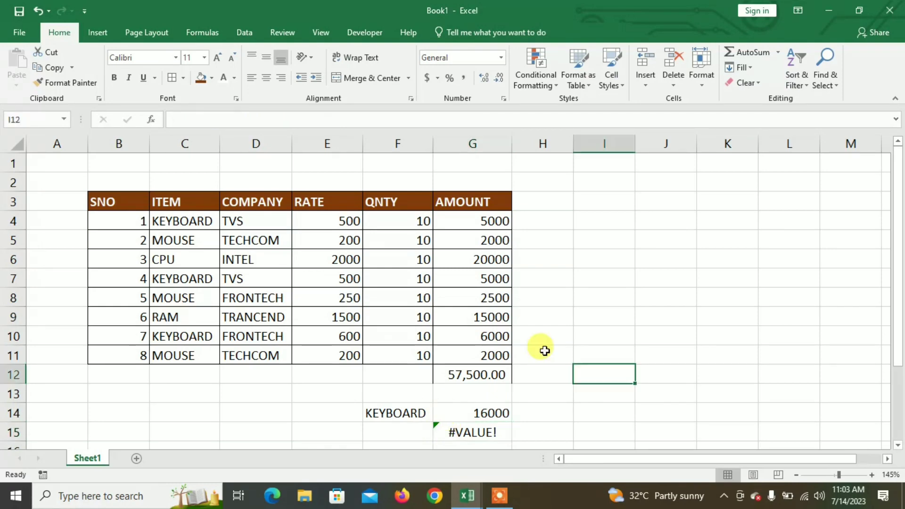
- Clear the SUMIFS formula from G15 and apply the comma number style to the item total in G14
{"action": "left_click", "coordinate": [479, 426]}
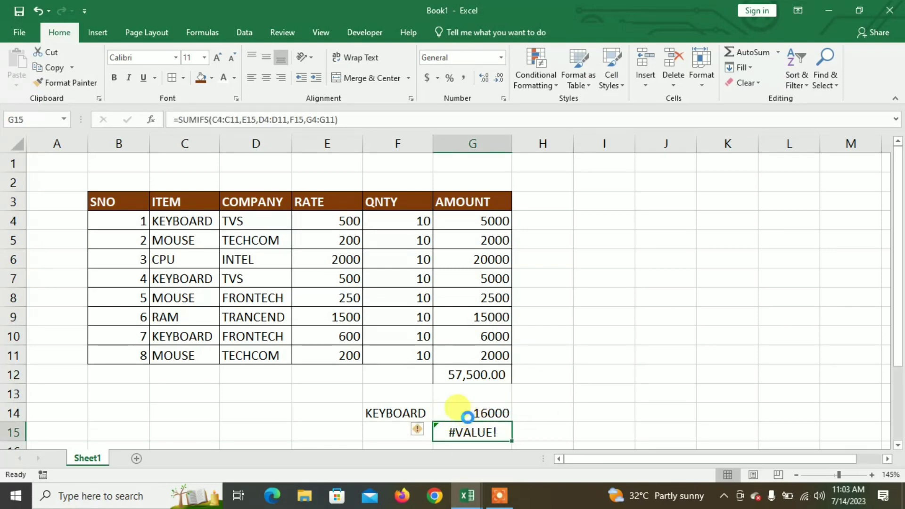
{"action": "key", "text": "Delete"}
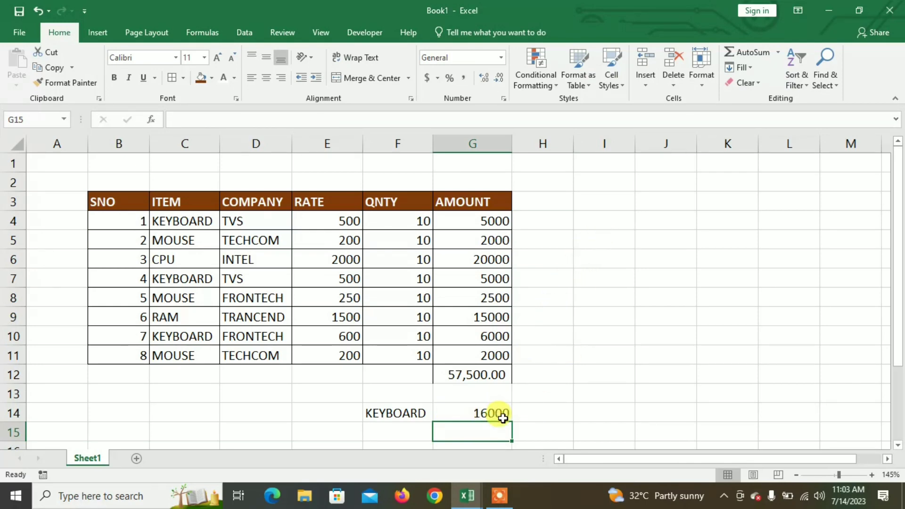
{"action": "left_click", "coordinate": [488, 412]}
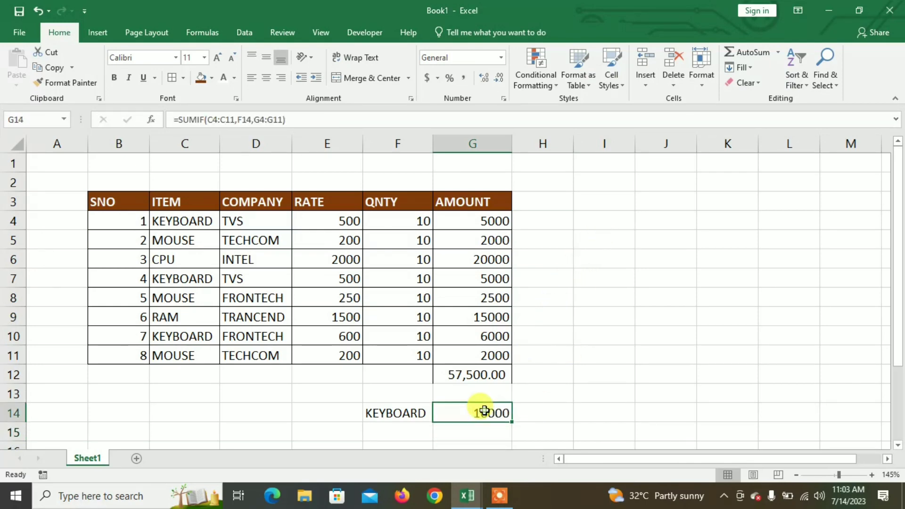
{"action": "left_click", "coordinate": [462, 78]}
- Merge and center I3:K3 and enter the title DSUM FORMULA in it
{"action": "left_click_drag", "start_coordinate": [612, 200], "coordinate": [725, 198]}
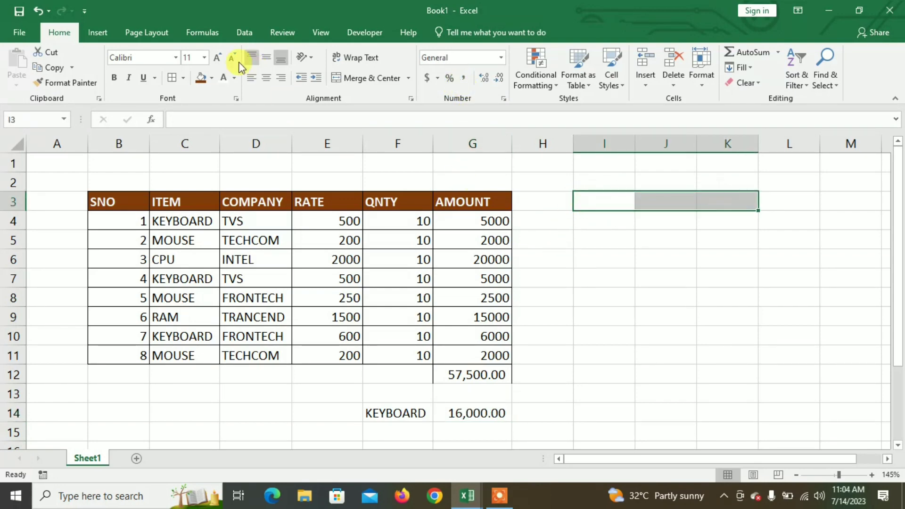
{"action": "left_click", "coordinate": [350, 81]}
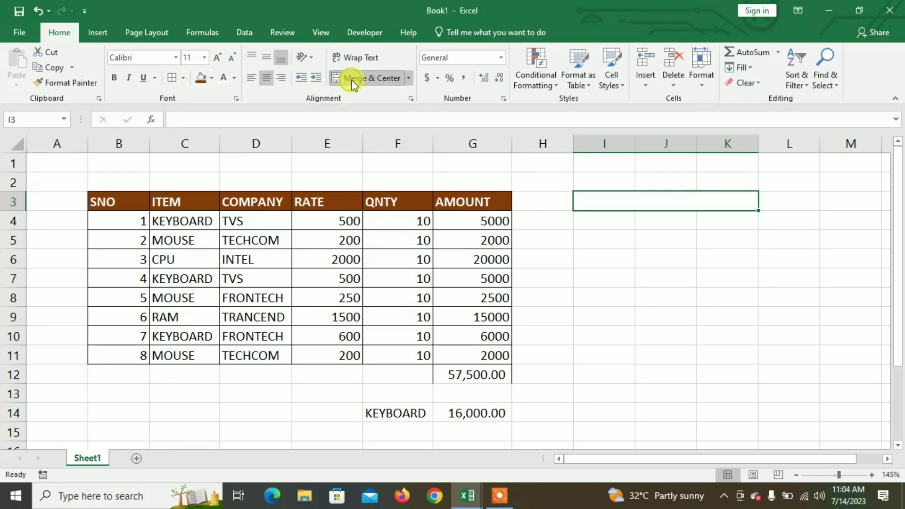
{"action": "type", "text": "D"}
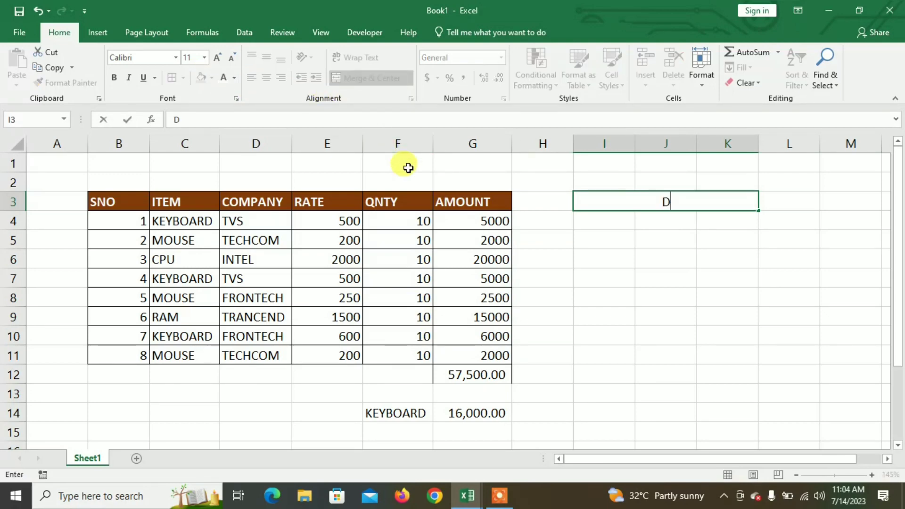
{"action": "type", "text": "SUM CO"}
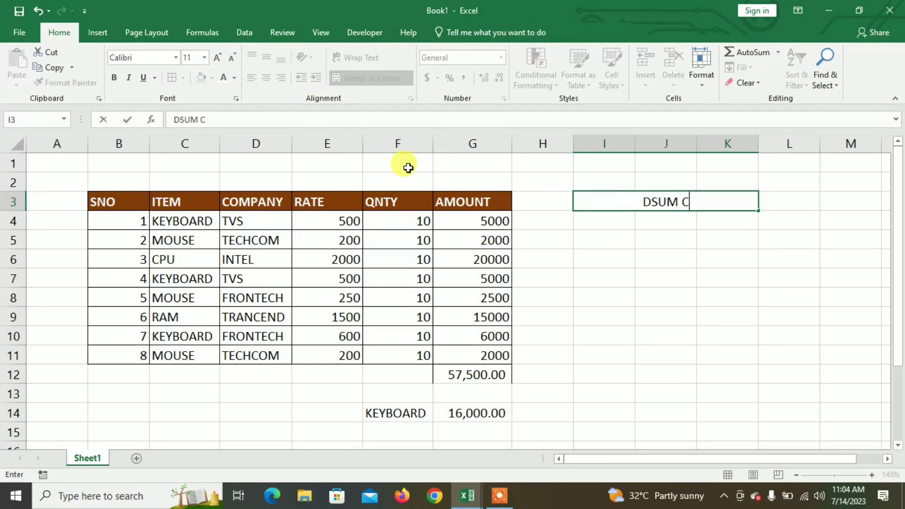
{"action": "key", "text": "BackSpace"}
{"action": "key", "text": "BackSpace"}
{"action": "type", "text": "FORMULA"}
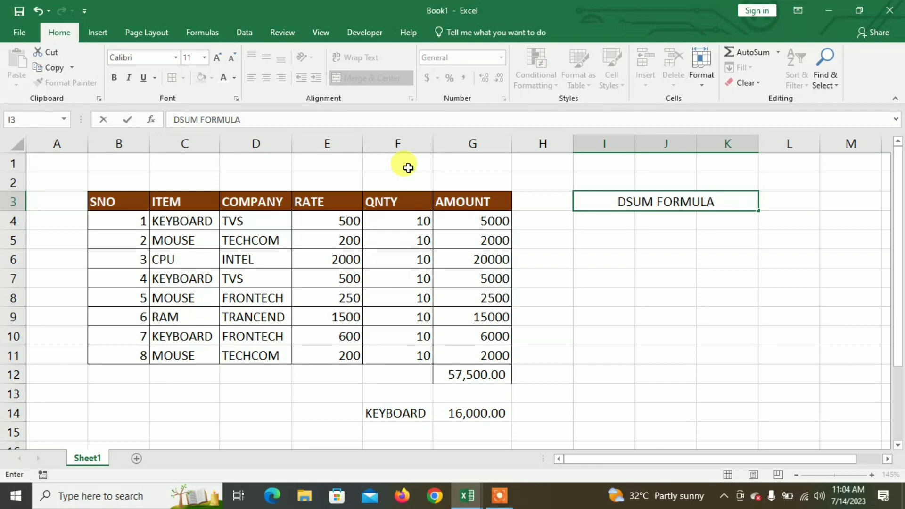
{"action": "key", "text": "Return"}
- Enter the headings ITEM, QNTY and AMOUNT in I4:K4 below the DSUM FORMULA title
{"action": "type", "text": "ITEM"}
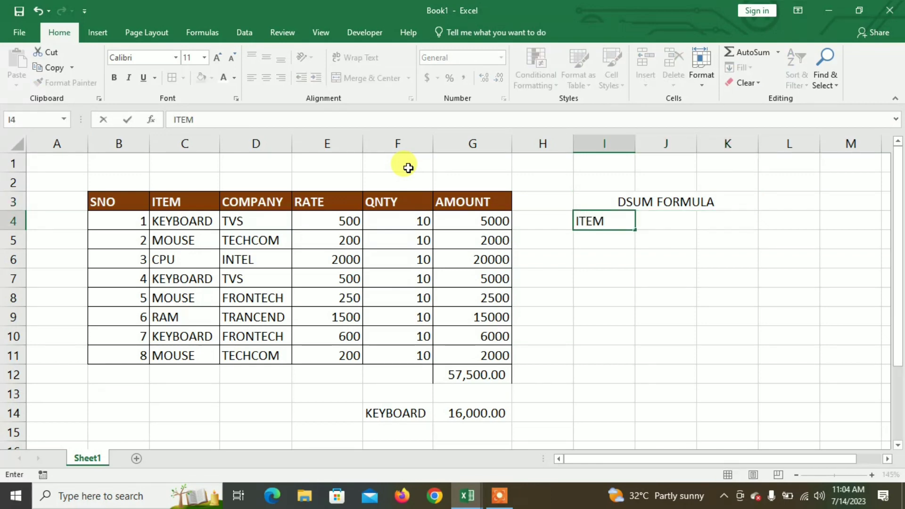
{"action": "key", "text": "Tab"}
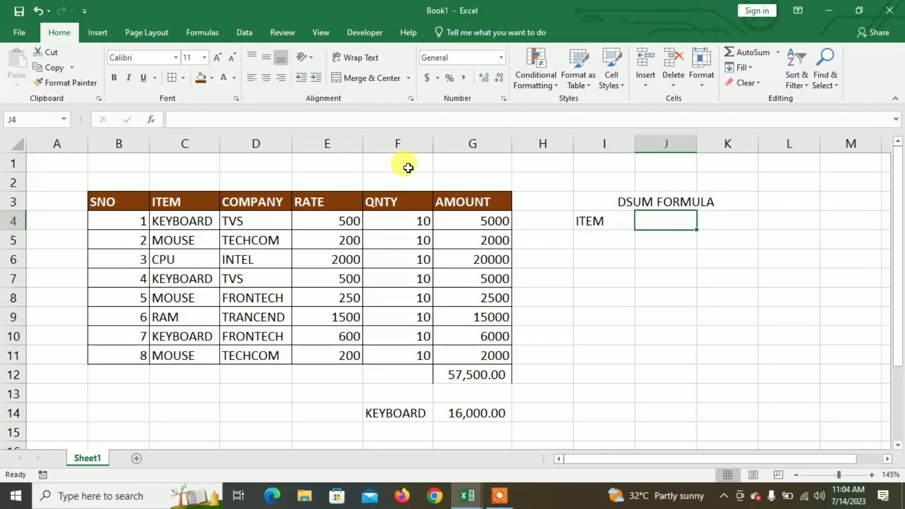
{"action": "type", "text": "QNTY"}
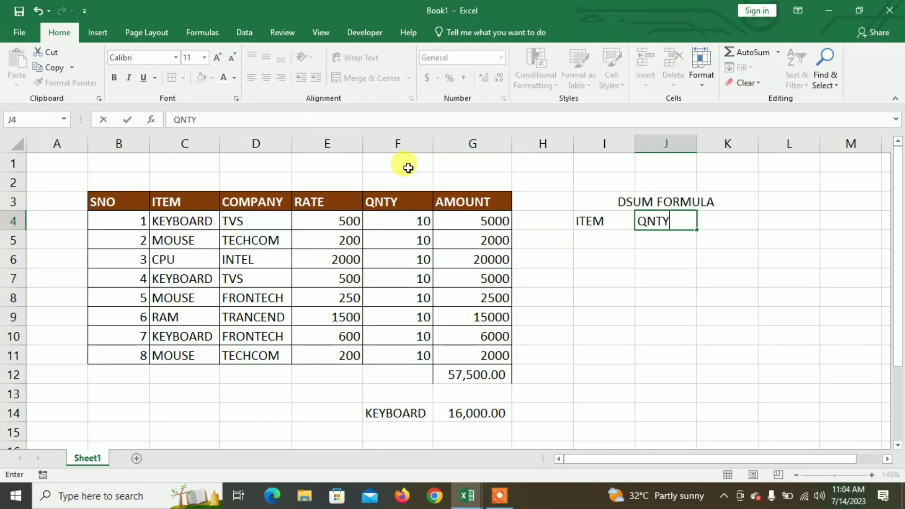
{"action": "key", "text": "Tab"}
{"action": "type", "text": "AMOUNT"}
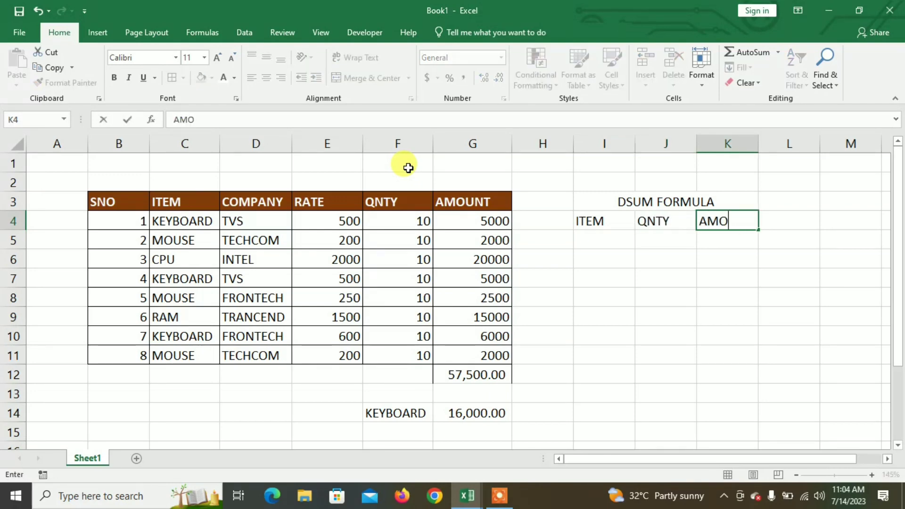
{"action": "left_click", "coordinate": [607, 287]}
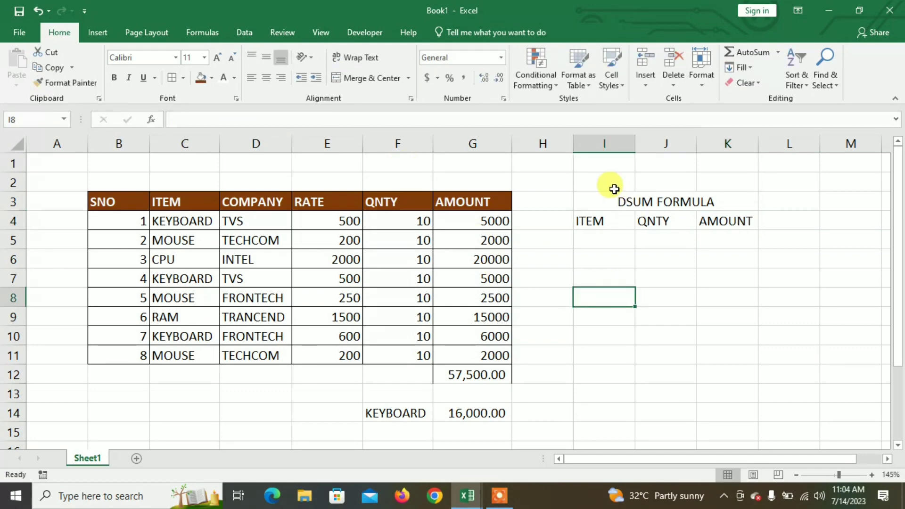
- Apply all borders to the title and heading cells I3:K4
{"action": "left_click_drag", "start_coordinate": [612, 197], "coordinate": [726, 220]}
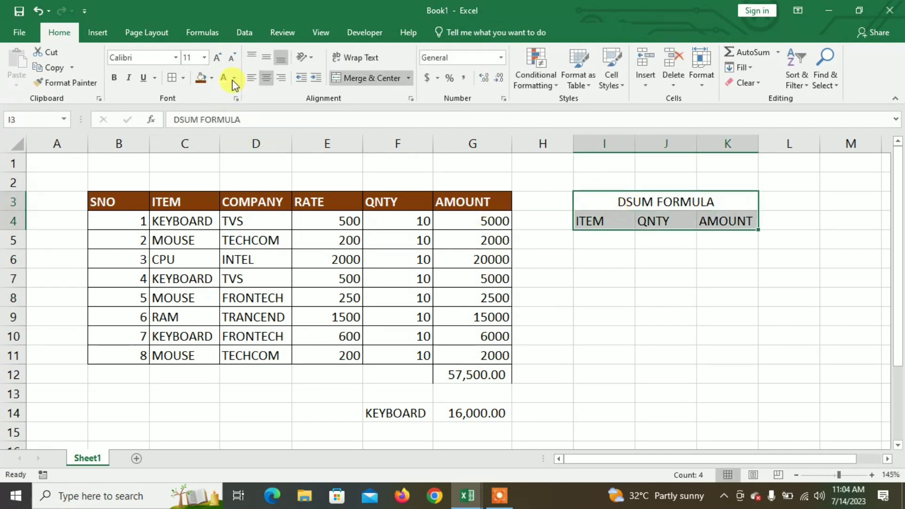
{"action": "left_click", "coordinate": [170, 81]}
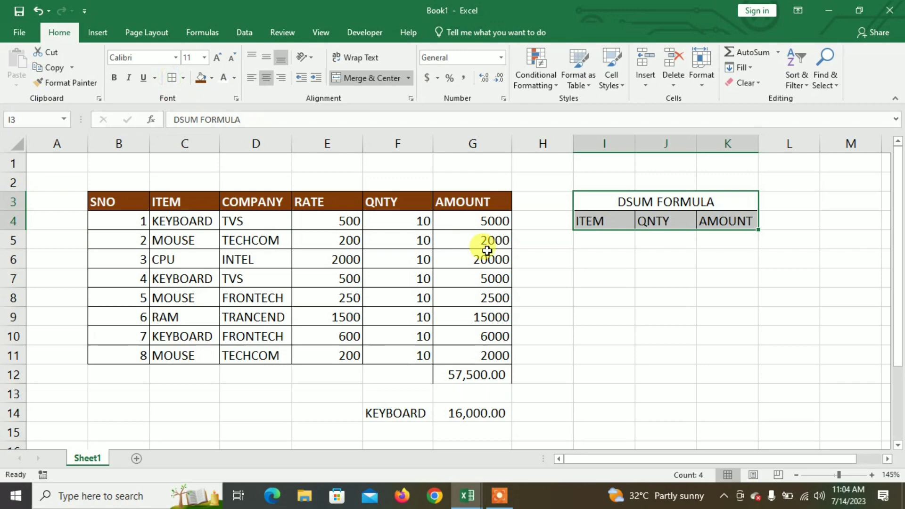
{"action": "left_click", "coordinate": [590, 260]}
- Format the DSUM FORMULA title with a yellow fill, bold text and a font one size larger
{"action": "left_click", "coordinate": [605, 202]}
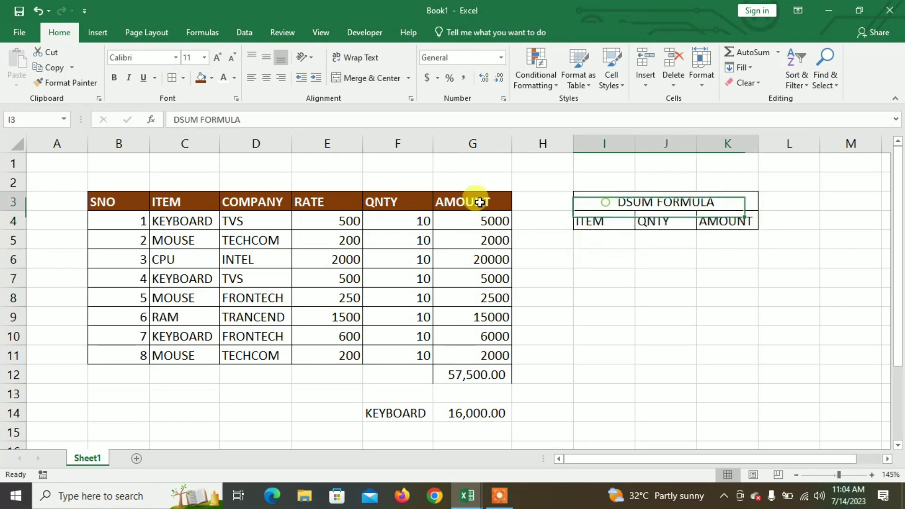
{"action": "left_click", "coordinate": [212, 77]}
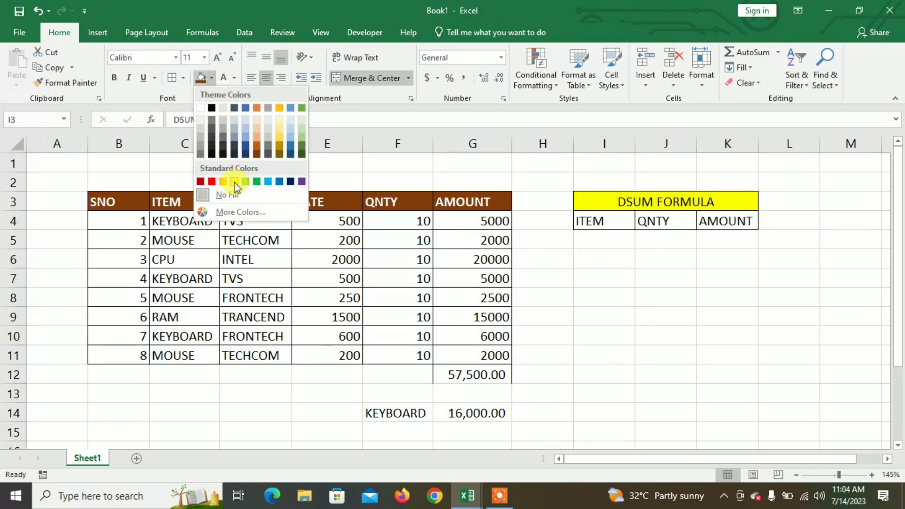
{"action": "left_click", "coordinate": [234, 182]}
{"action": "left_click", "coordinate": [113, 77]}
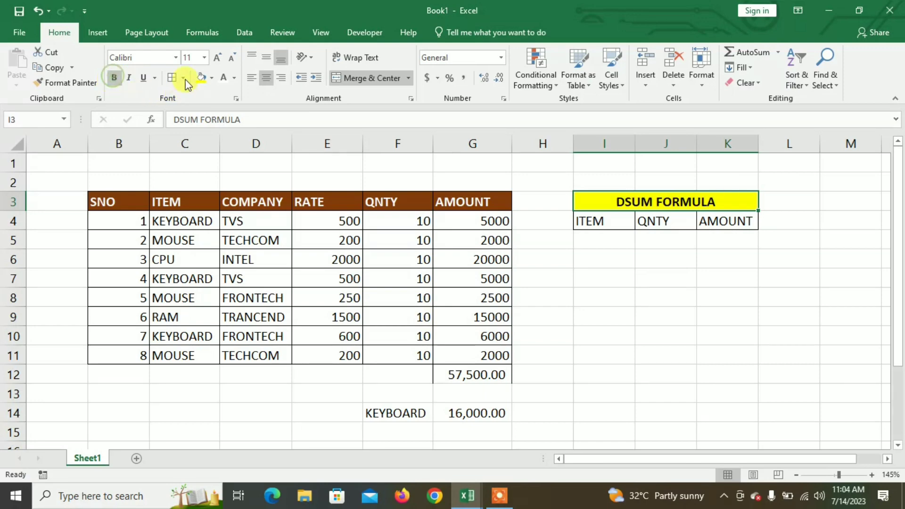
{"action": "left_click", "coordinate": [216, 62]}
- Give the headings in I4:K4 a light green fill, bold text and centered alignment
{"action": "left_click_drag", "start_coordinate": [598, 219], "coordinate": [724, 223]}
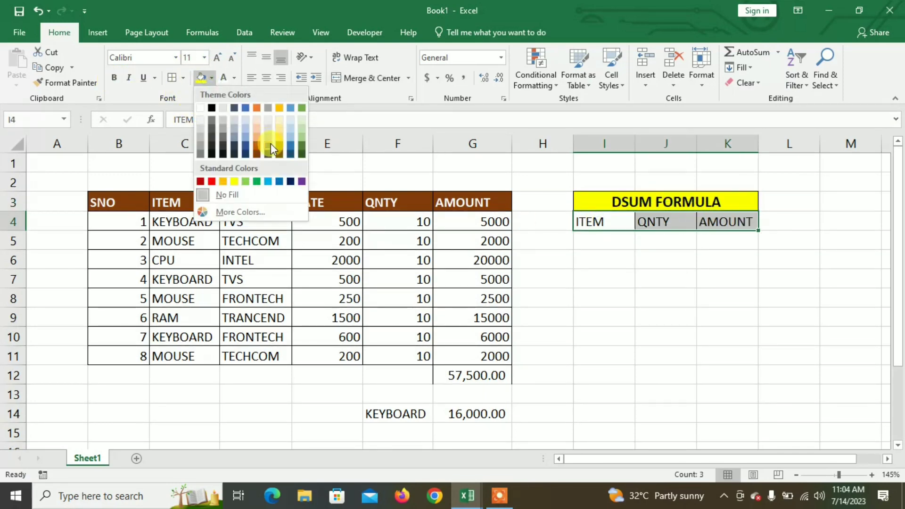
{"action": "left_click", "coordinate": [302, 129]}
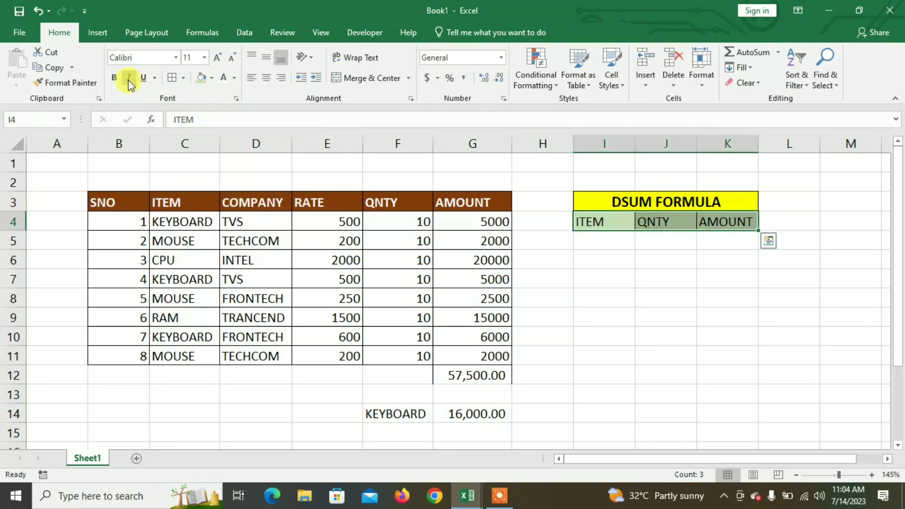
{"action": "left_click", "coordinate": [113, 78]}
{"action": "left_click", "coordinate": [267, 78]}
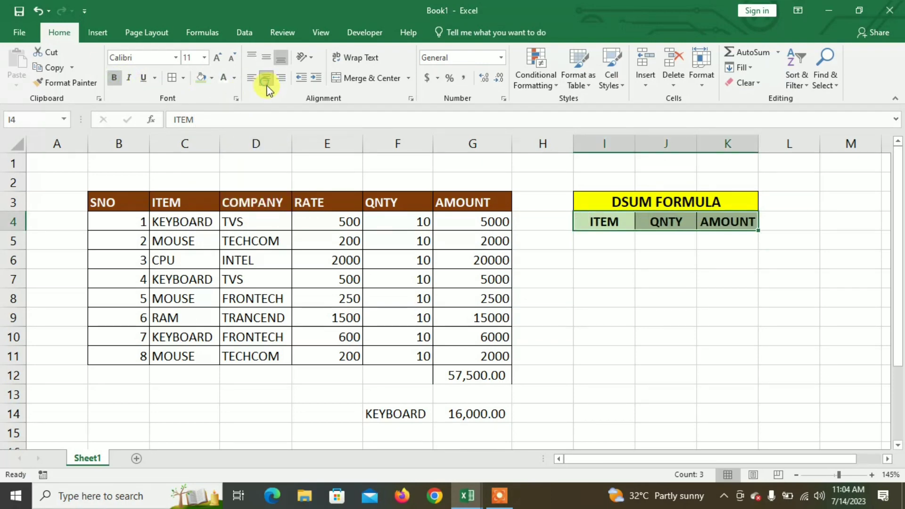
- Apply all borders to I5:K5 and widen columns J and K slightly
{"action": "left_click_drag", "start_coordinate": [595, 238], "coordinate": [731, 241]}
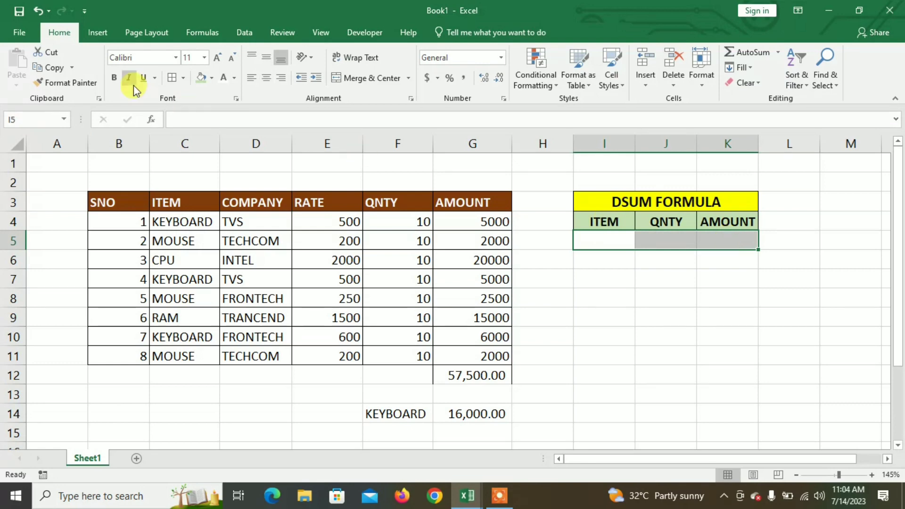
{"action": "left_click", "coordinate": [177, 80]}
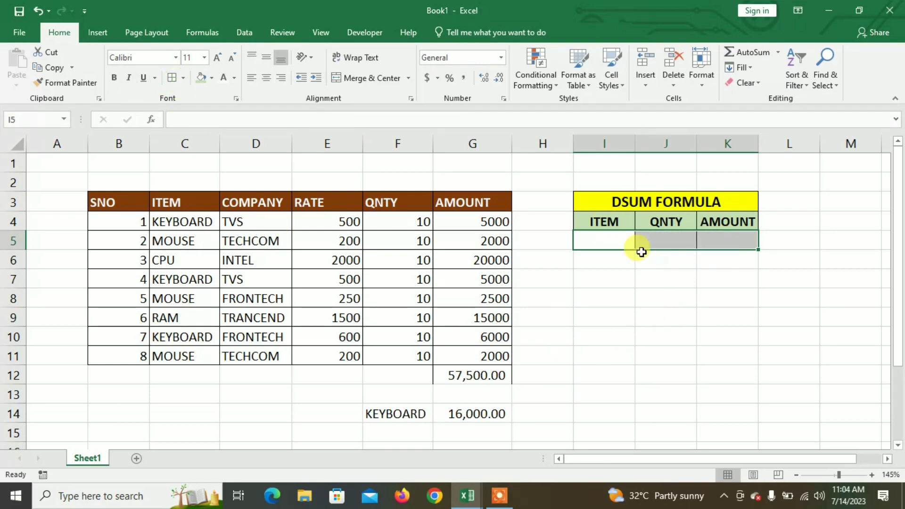
{"action": "left_click", "coordinate": [655, 243]}
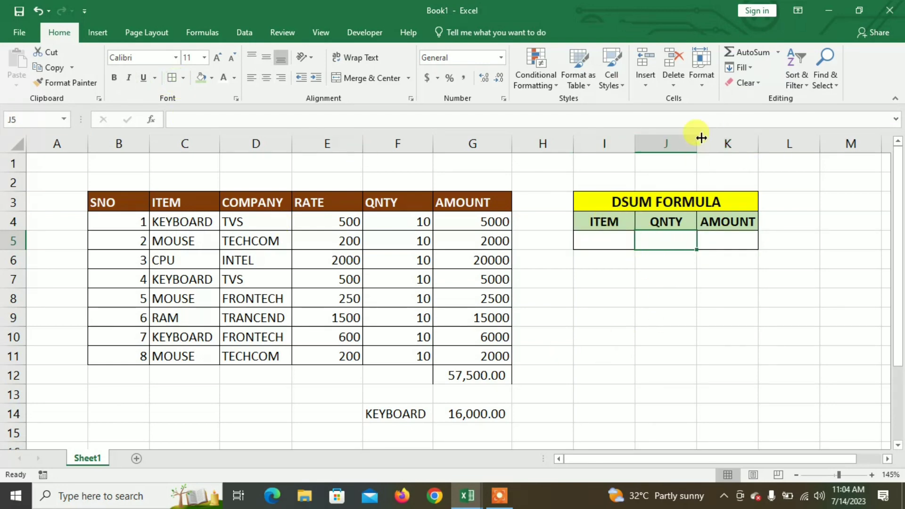
{"action": "left_click_drag", "start_coordinate": [697, 144], "coordinate": [711, 143]}
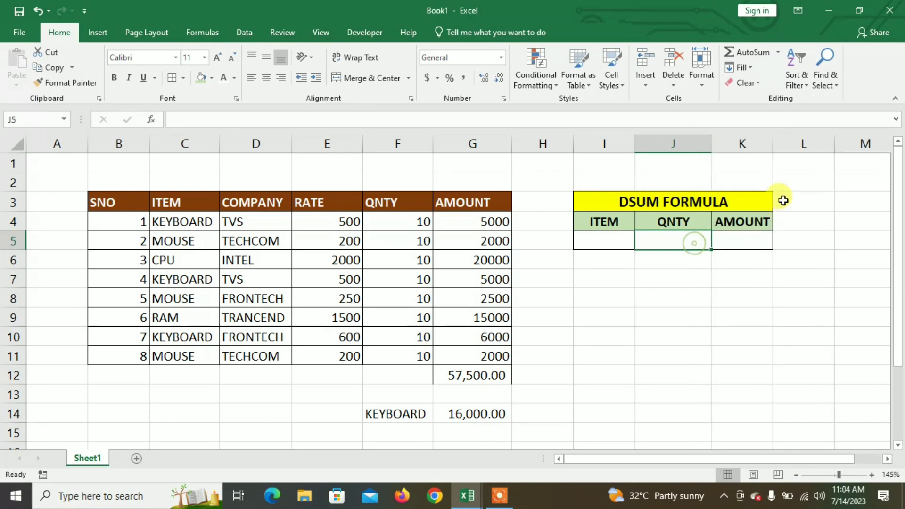
{"action": "left_click_drag", "start_coordinate": [772, 144], "coordinate": [795, 143]}
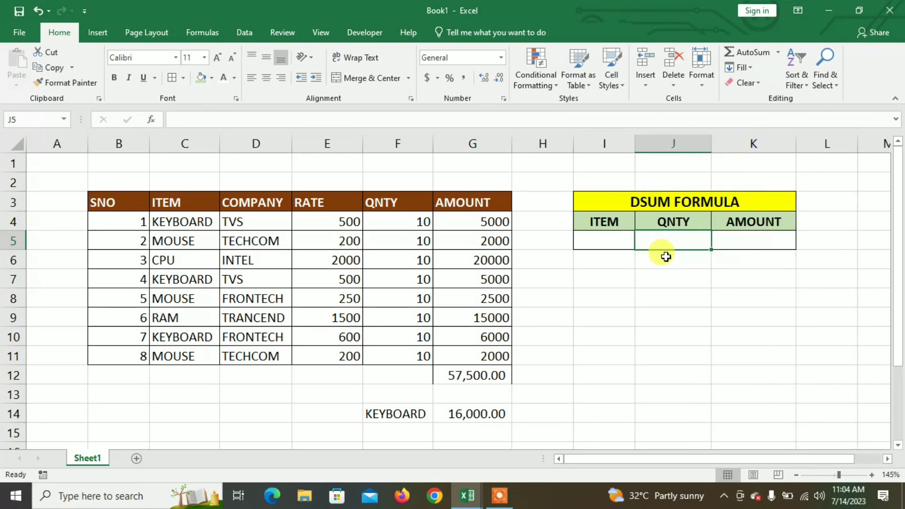
- Enter =DSUM(B3:G11,F3,I4:I5) in J5 to total the QNTY column by the item criterion
{"action": "type", "text": "=DSU"}
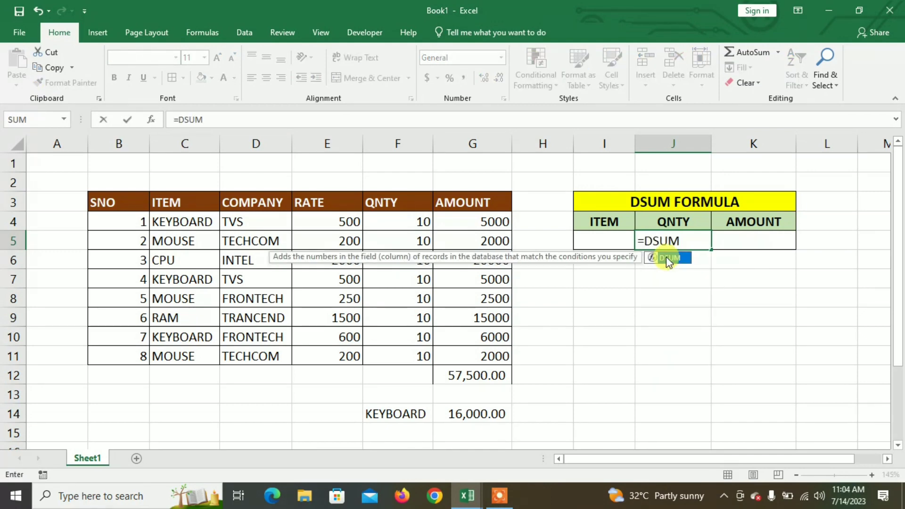
{"action": "type", "text": "M"}
{"action": "double_click", "coordinate": [666, 256]}
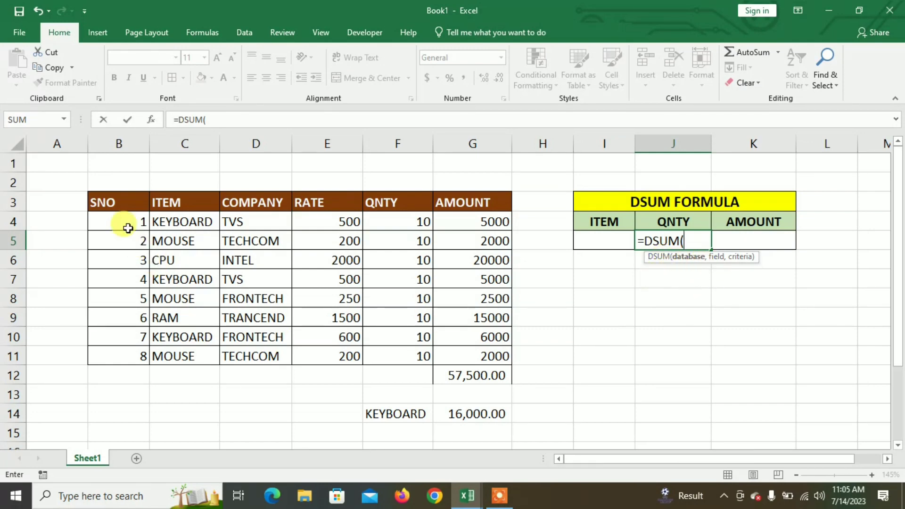
{"action": "left_click_drag", "start_coordinate": [119, 204], "coordinate": [475, 344]}
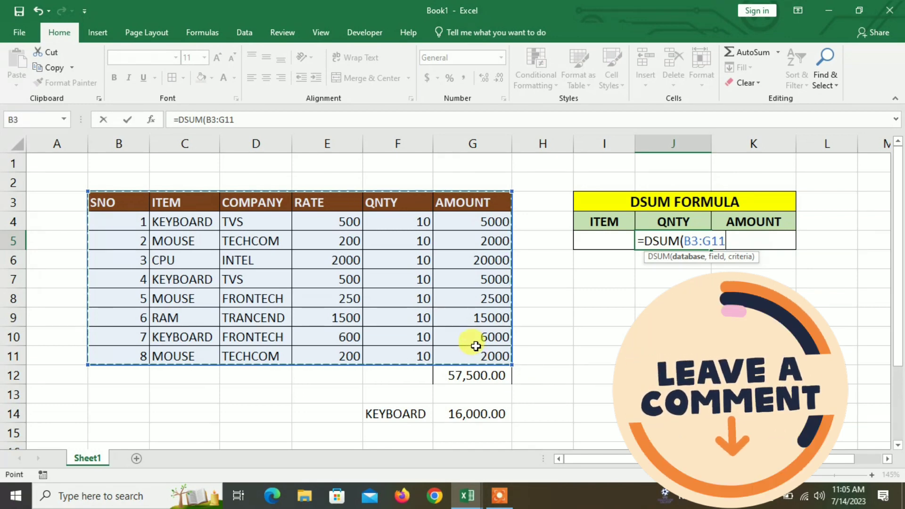
{"action": "type", "text": ","}
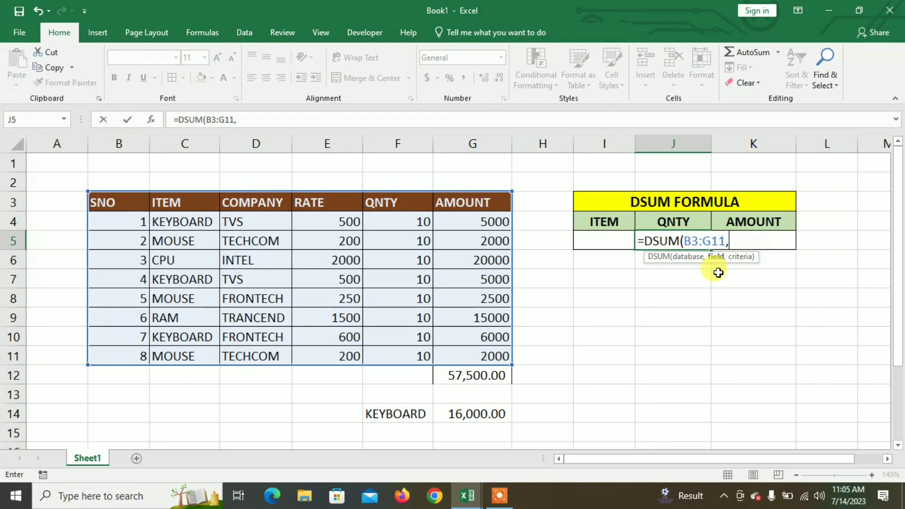
{"action": "left_click", "coordinate": [405, 206]}
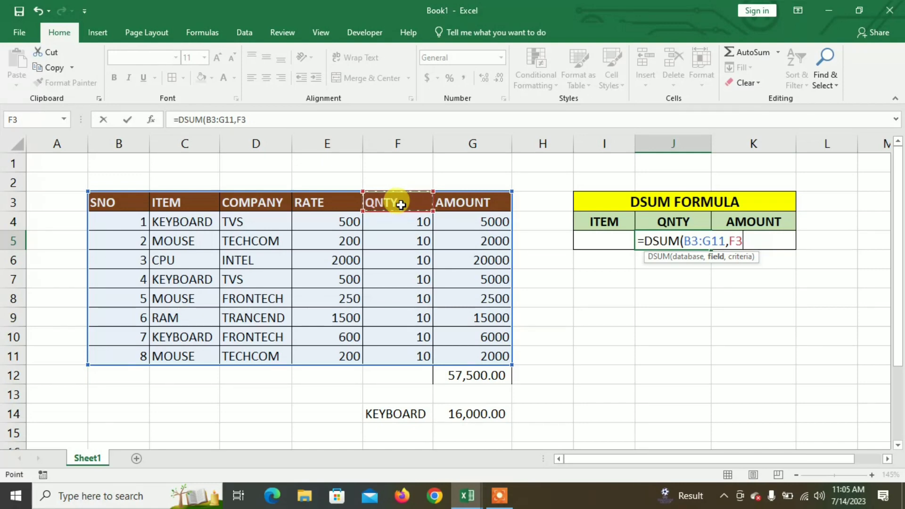
{"action": "type", "text": ","}
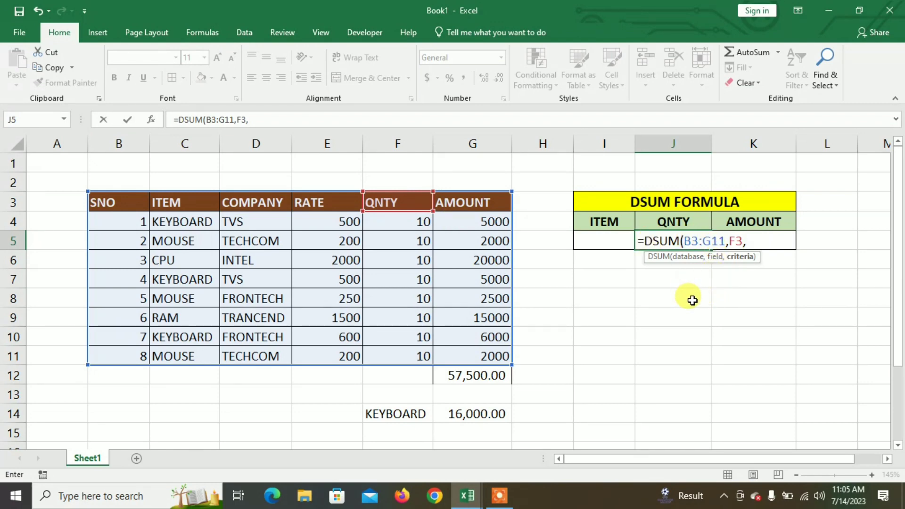
{"action": "key", "text": "BackSpace"}
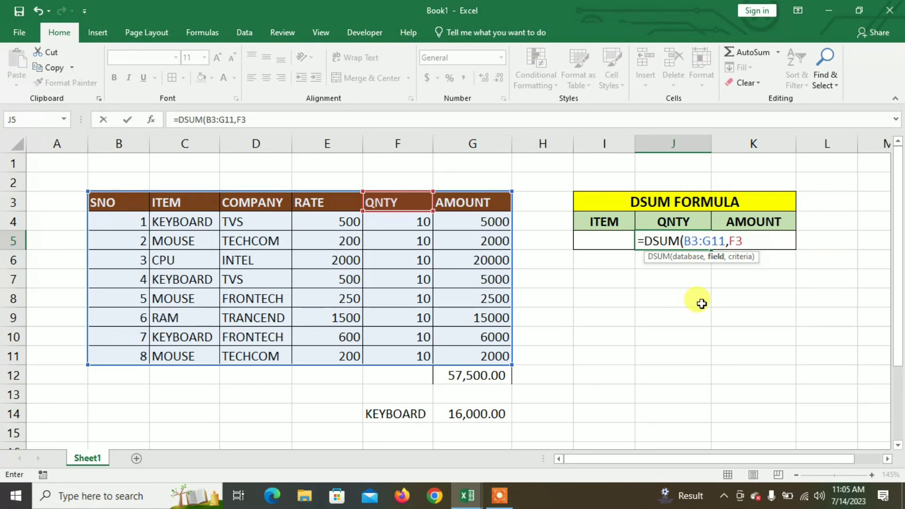
{"action": "type", "text": ","}
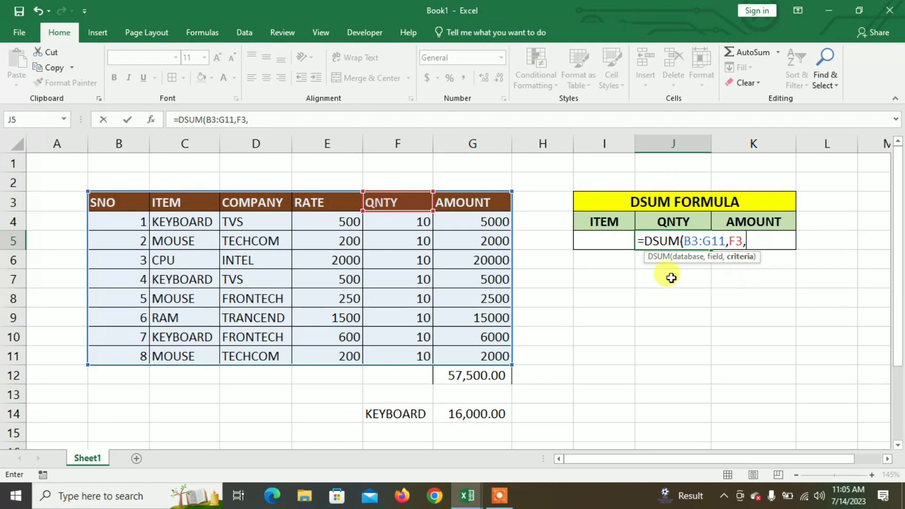
{"action": "left_click_drag", "start_coordinate": [607, 222], "coordinate": [610, 240]}
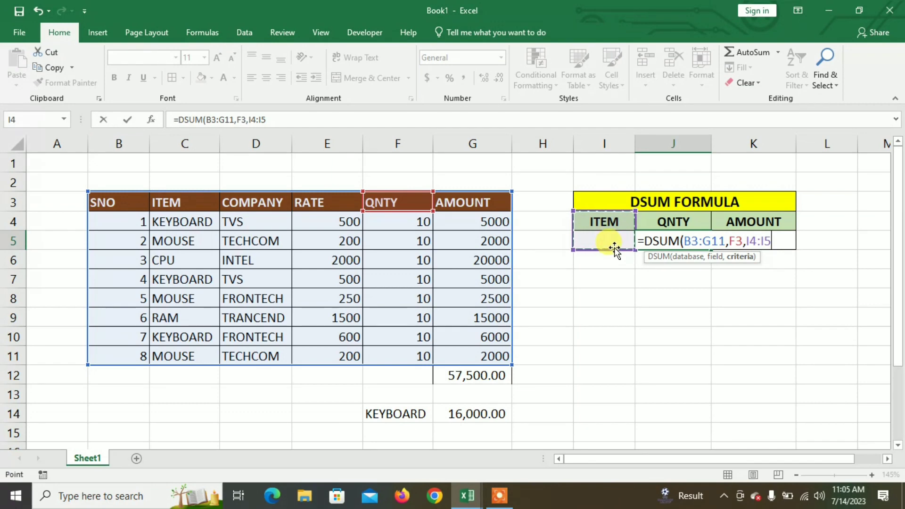
{"action": "type", "text": ")"}
{"action": "key", "text": "Return"}
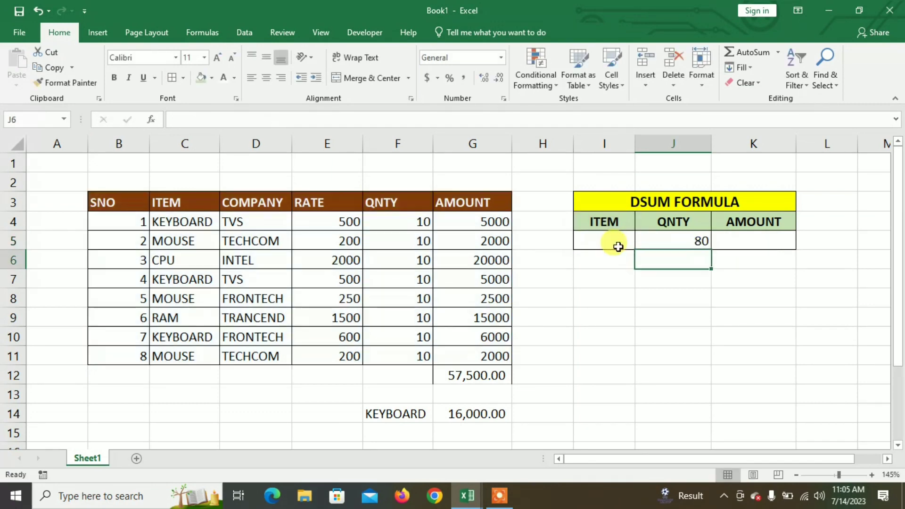
{"action": "left_click", "coordinate": [683, 242]}
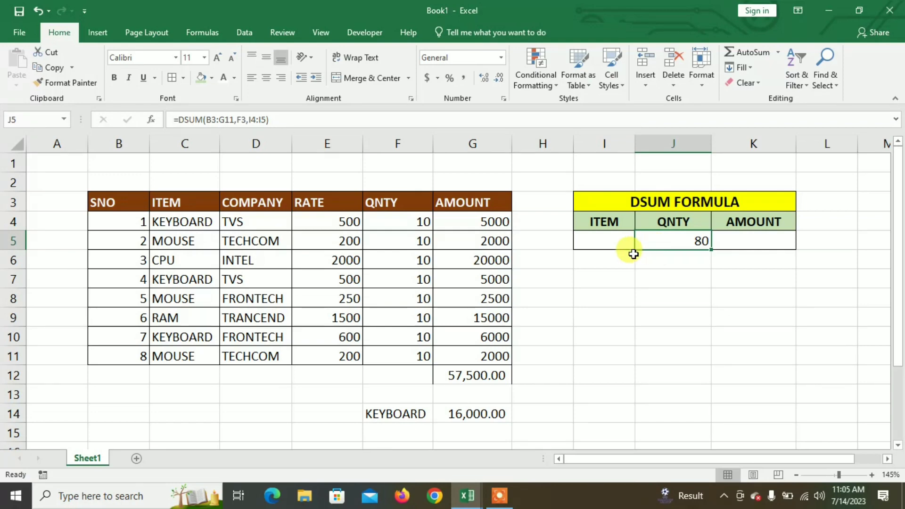
- Enter KEYBOARD as the item in I5 and autofit the width of column I
{"action": "left_click", "coordinate": [610, 243]}
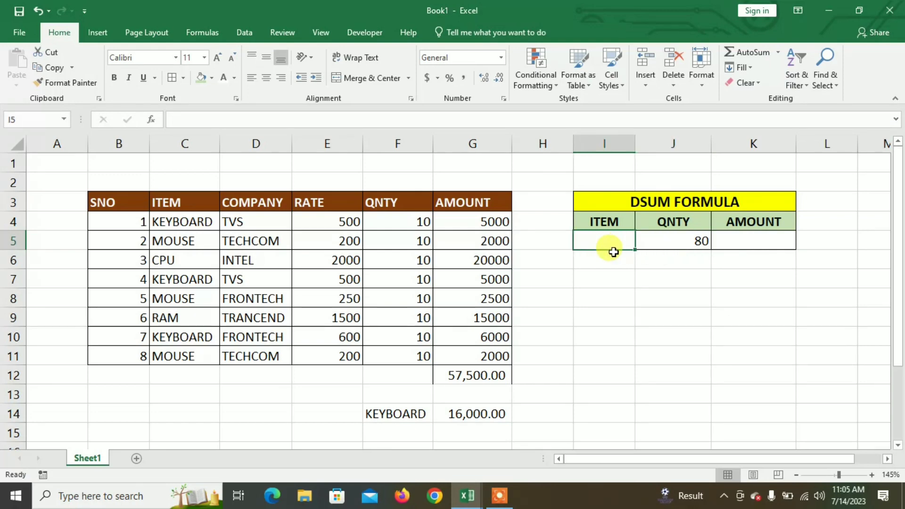
{"action": "type", "text": "KEY"}
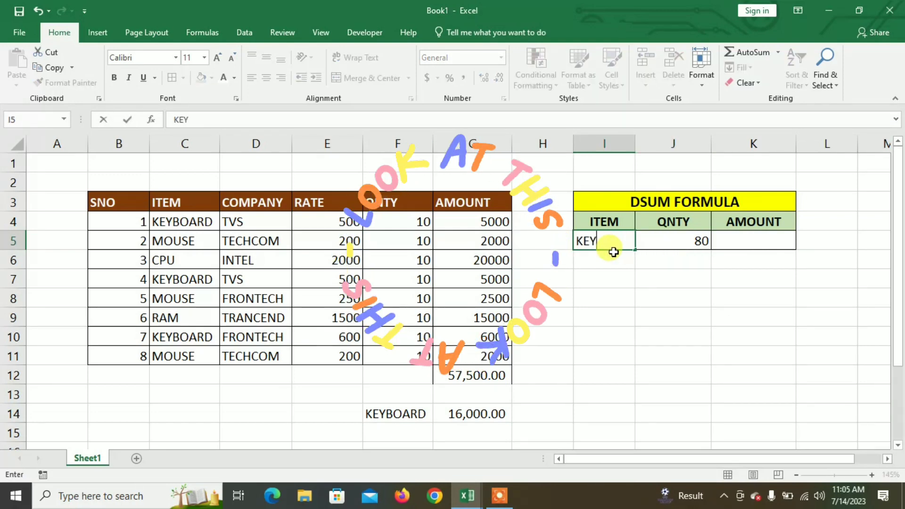
{"action": "type", "text": "BOARD"}
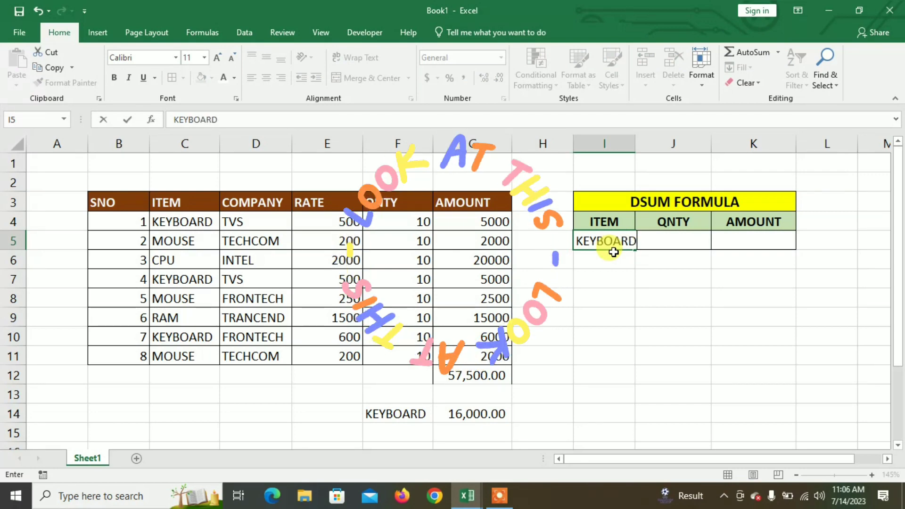
{"action": "key", "text": "Return"}
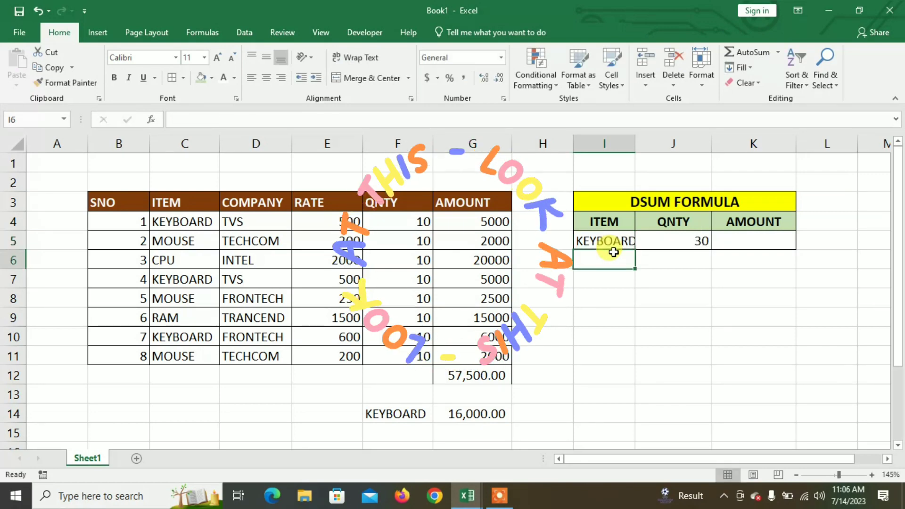
{"action": "double_click", "coordinate": [636, 143]}
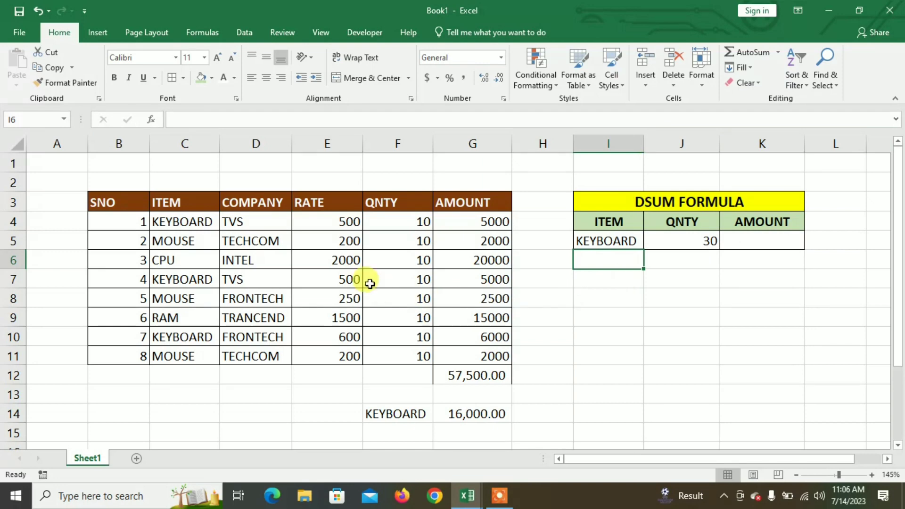
{"action": "left_click", "coordinate": [412, 223]}
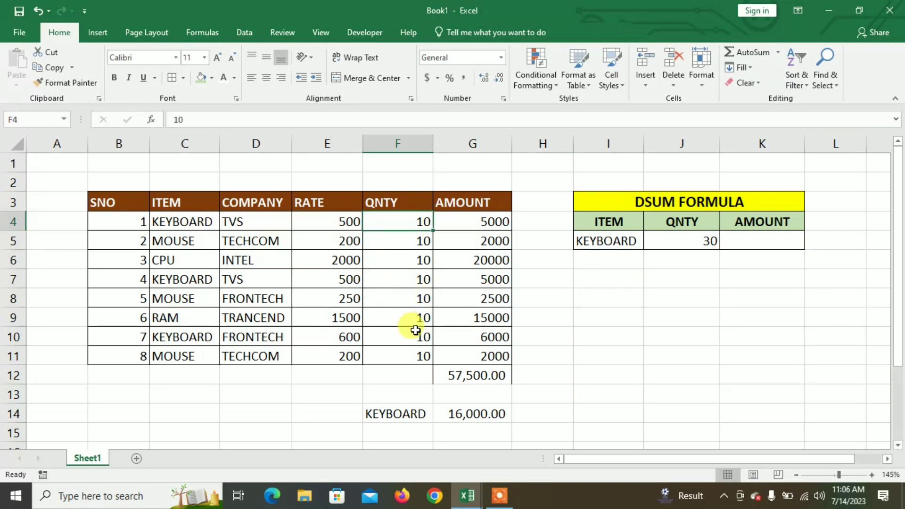
- Enter =DSUM(B3:G11,G3,I4:I5) in K5 to total the AMOUNT column for the item in I5
{"action": "left_click", "coordinate": [764, 245]}
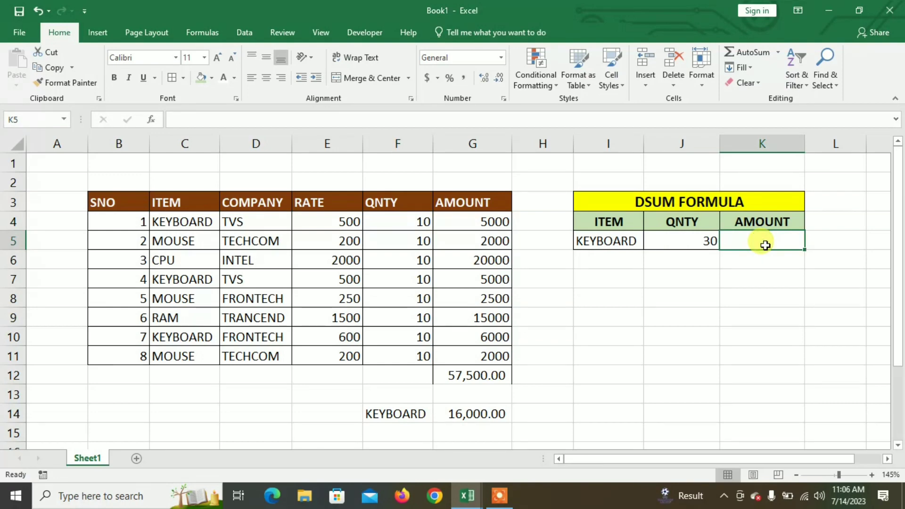
{"action": "type", "text": "=SUMIF"}
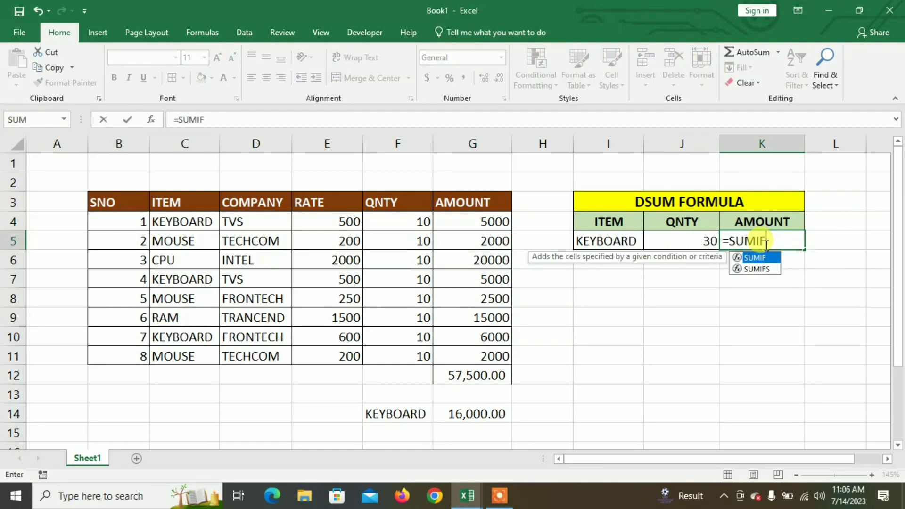
{"action": "key", "text": "BackSpace"}
{"action": "key", "text": "BackSpace"}
{"action": "key", "text": "BackSpace"}
{"action": "key", "text": "BackSpace"}
{"action": "key", "text": "BackSpace"}
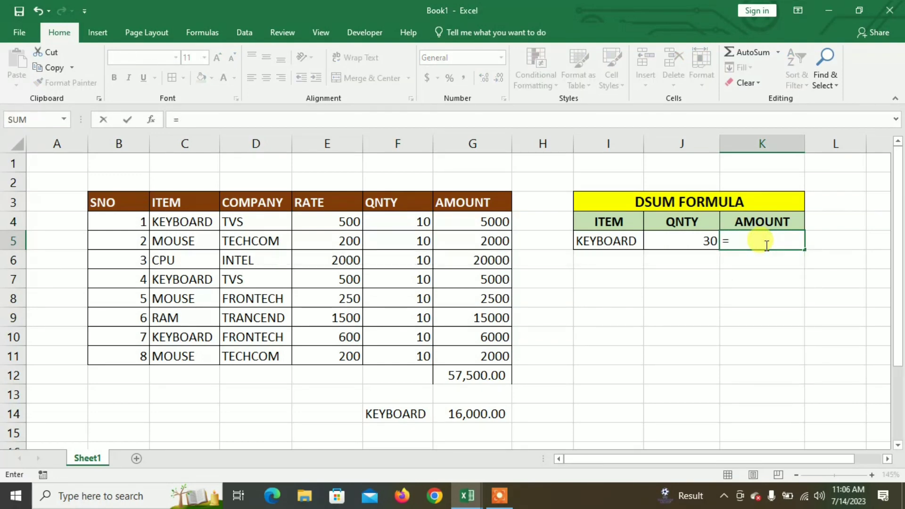
{"action": "type", "text": "DSUM("}
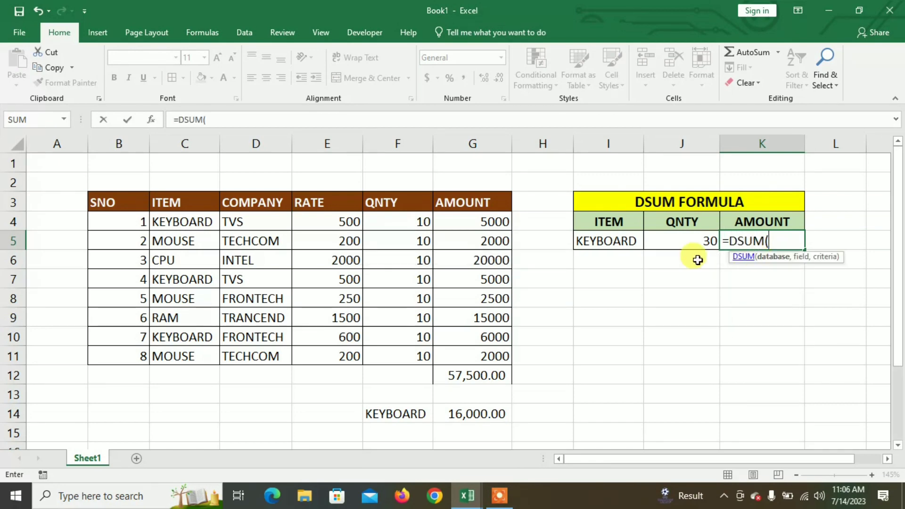
{"action": "left_click_drag", "start_coordinate": [110, 203], "coordinate": [506, 359]}
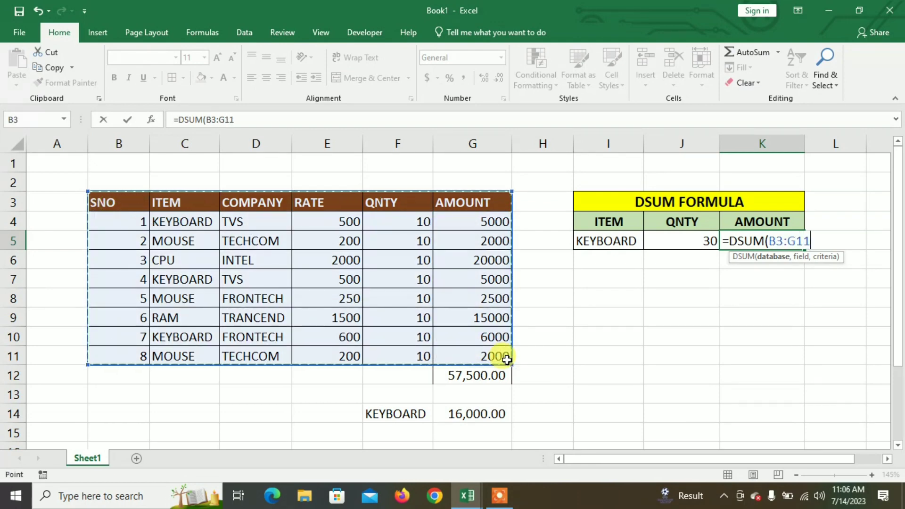
{"action": "type", "text": ","}
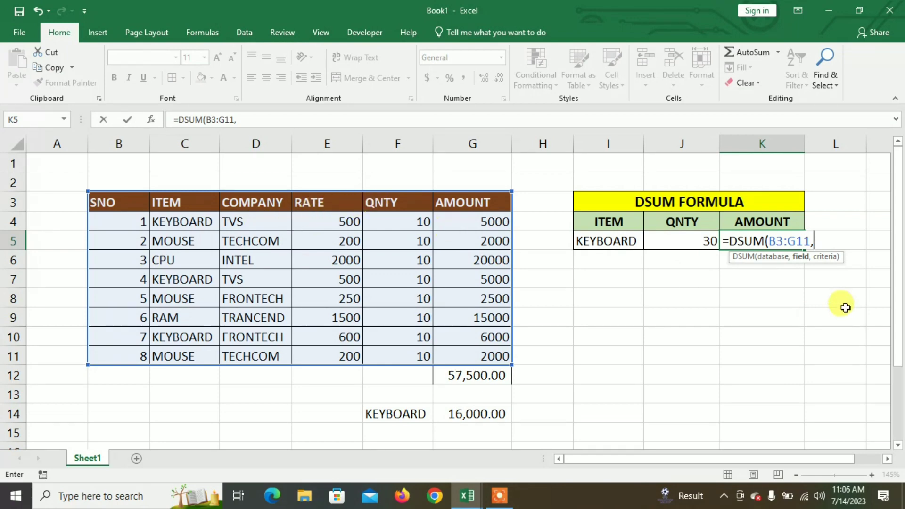
{"action": "left_click", "coordinate": [414, 205]}
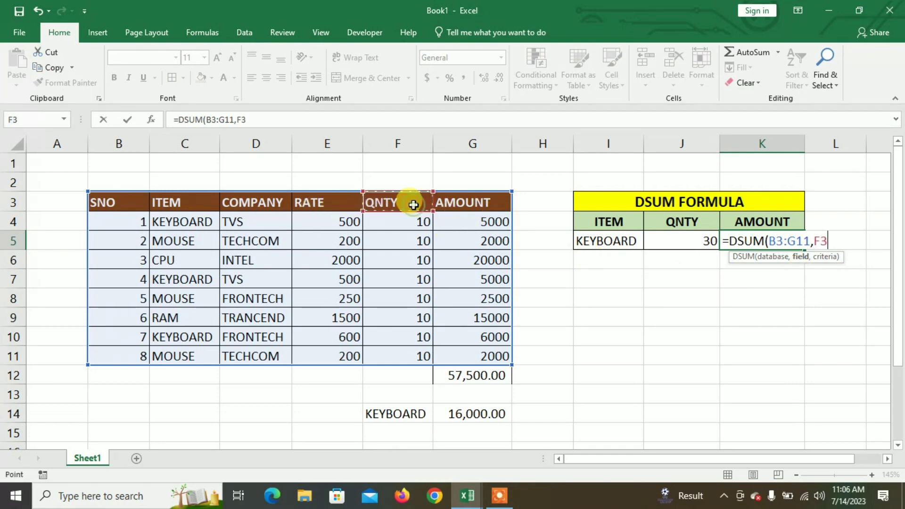
{"action": "left_click", "coordinate": [454, 204]}
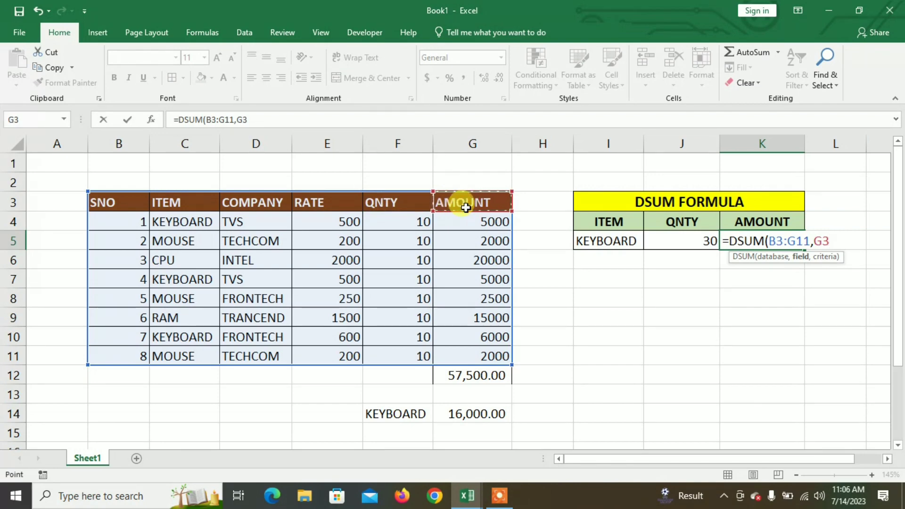
{"action": "type", "text": ","}
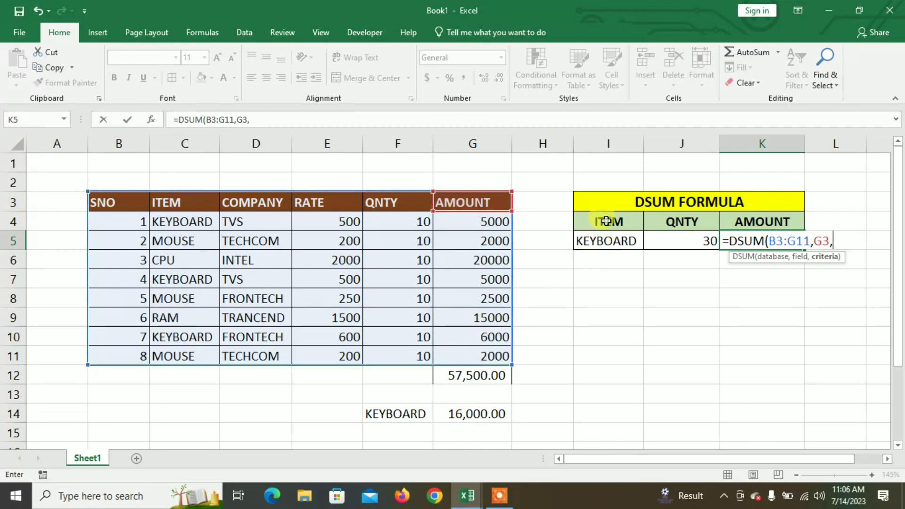
{"action": "left_click_drag", "start_coordinate": [606, 220], "coordinate": [607, 239]}
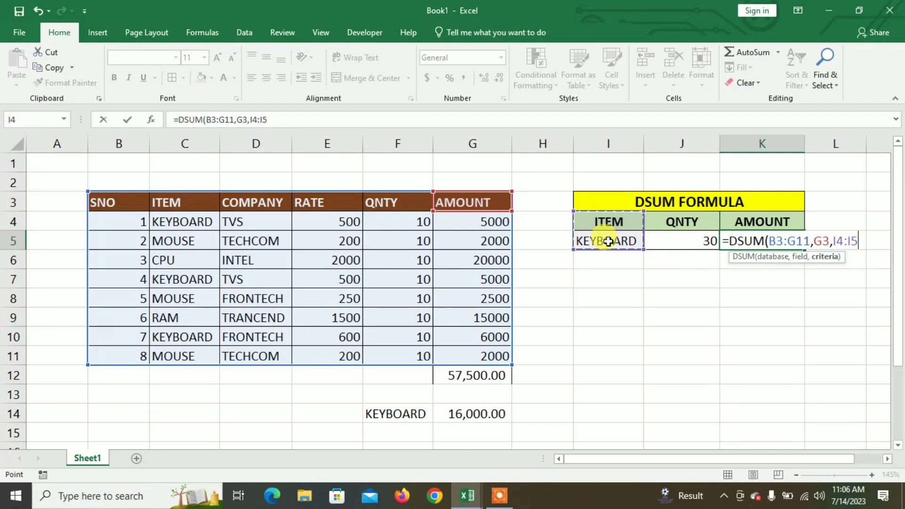
{"action": "type", "text": ")"}
{"action": "key", "text": "Return"}
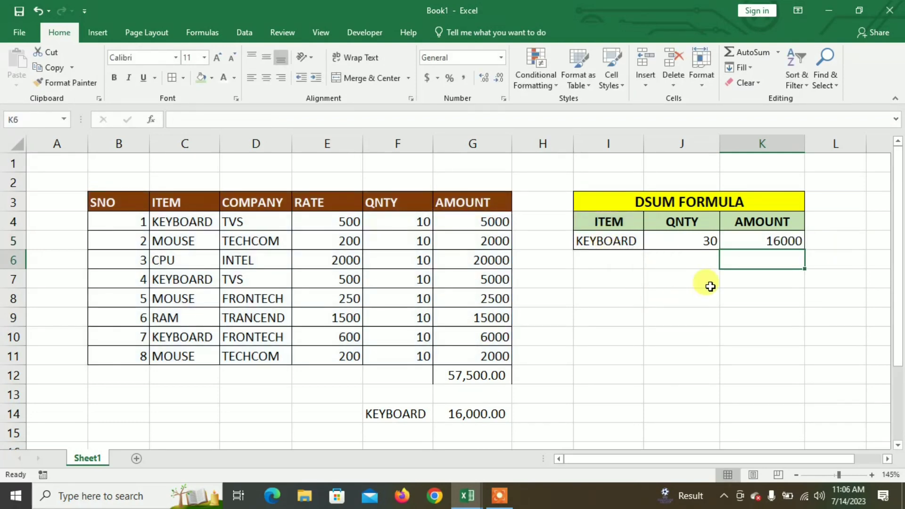
- Apply the comma number style to the amount total in K5
{"action": "left_click", "coordinate": [748, 237]}
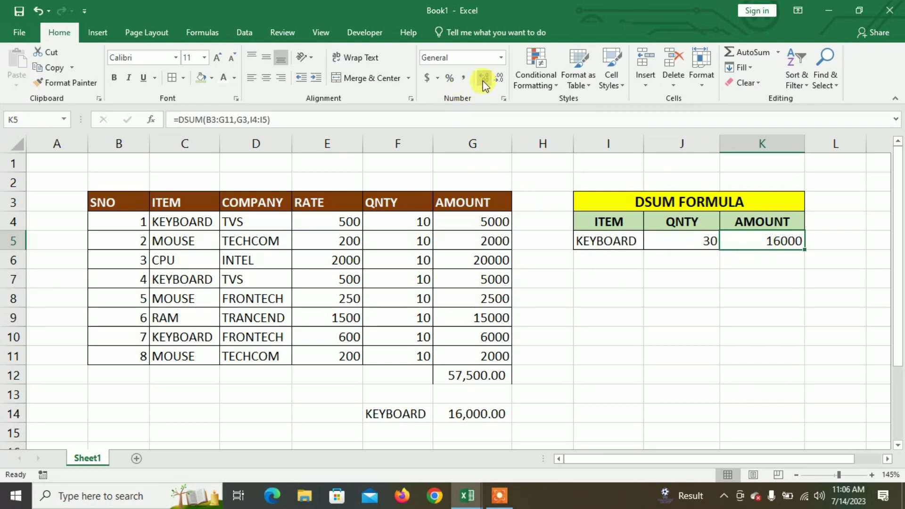
{"action": "left_click", "coordinate": [465, 79]}
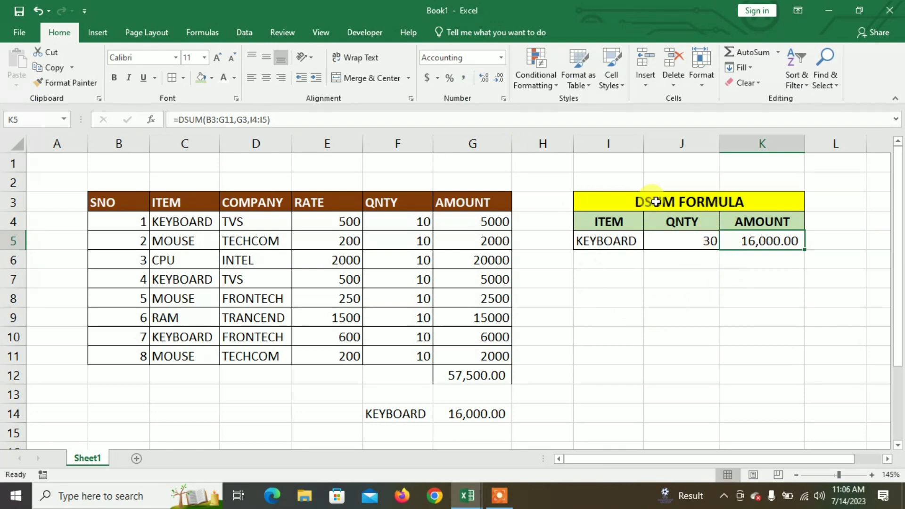
- Copy the DSUM FORMULA table I3:K5 to I7 and clear the copied formulas in J9:K9
{"action": "left_click_drag", "start_coordinate": [668, 196], "coordinate": [659, 234]}
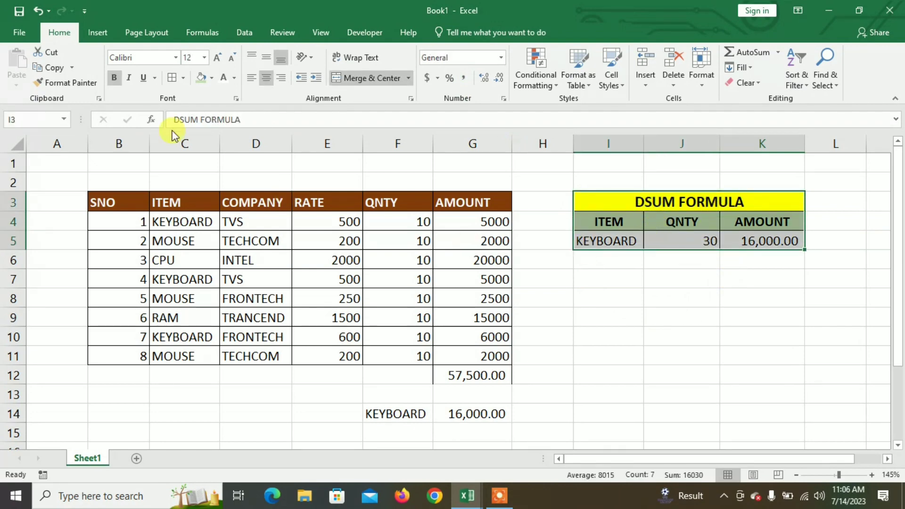
{"action": "left_click", "coordinate": [47, 67]}
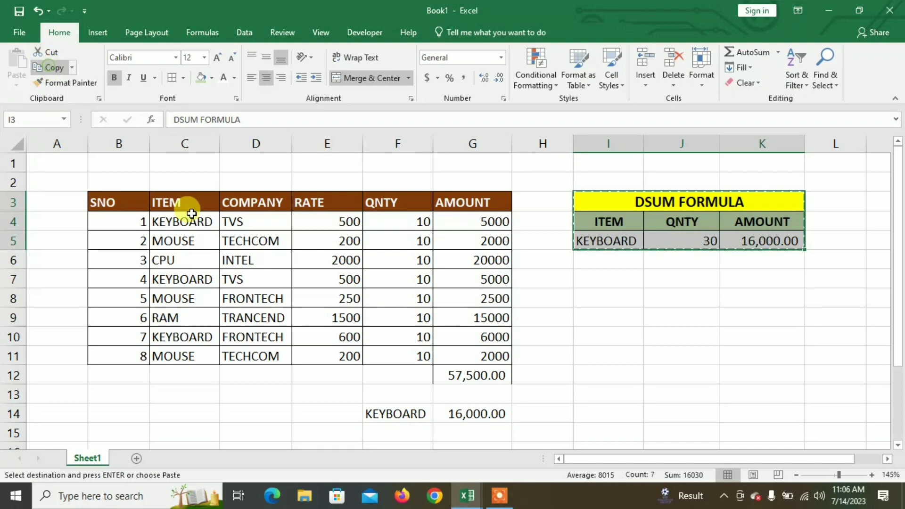
{"action": "left_click", "coordinate": [598, 282]}
{"action": "left_click", "coordinate": [16, 61]}
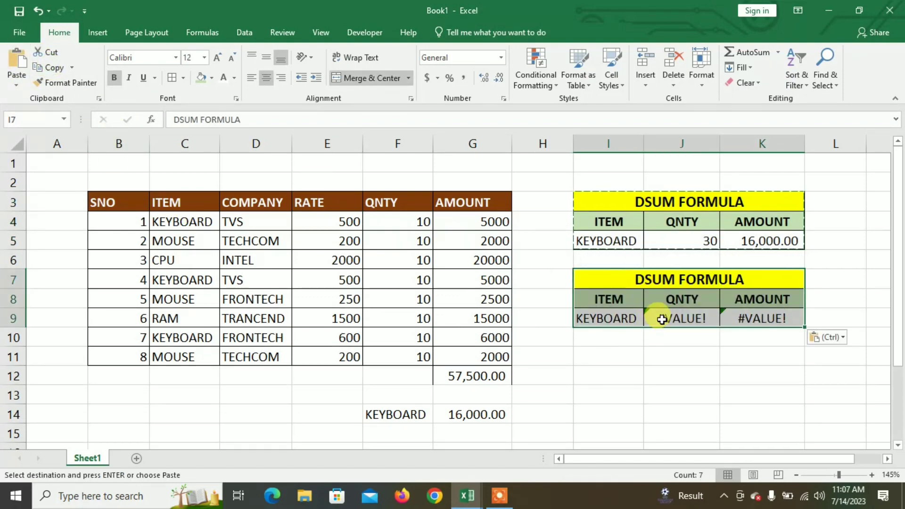
{"action": "left_click_drag", "start_coordinate": [662, 320], "coordinate": [751, 318]}
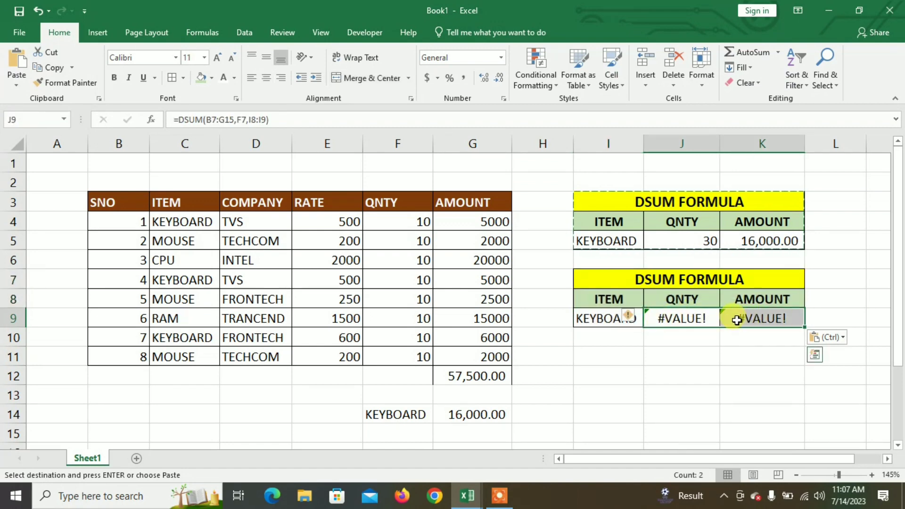
{"action": "key", "text": "Delete"}
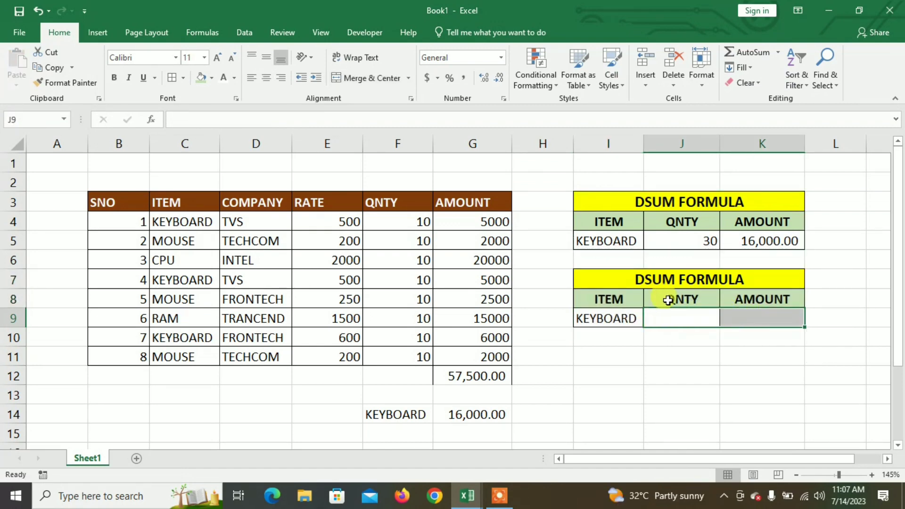
- Retitle the copied table in I7 as DAVERAGE FORMULA
{"action": "double_click", "coordinate": [653, 279]}
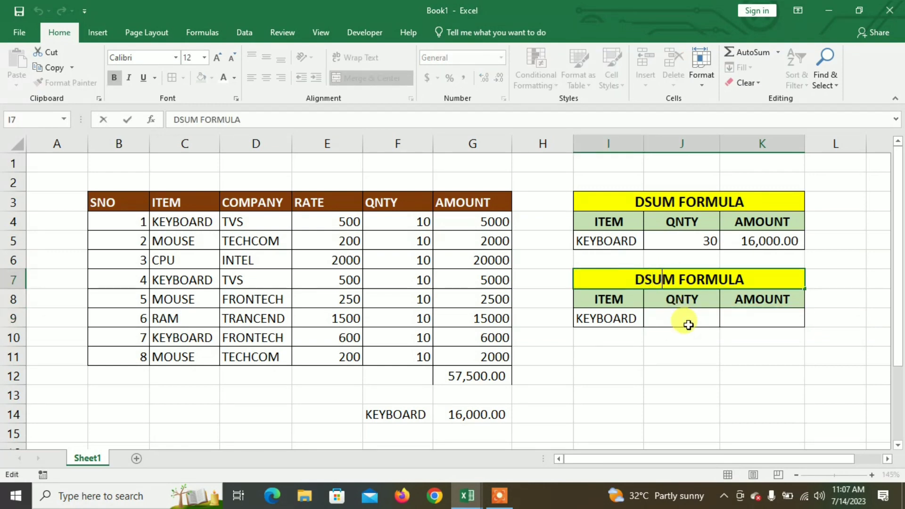
{"action": "key", "text": "BackSpace"}
{"action": "key", "text": "BackSpace"}
{"action": "key", "text": "BackSpace"}
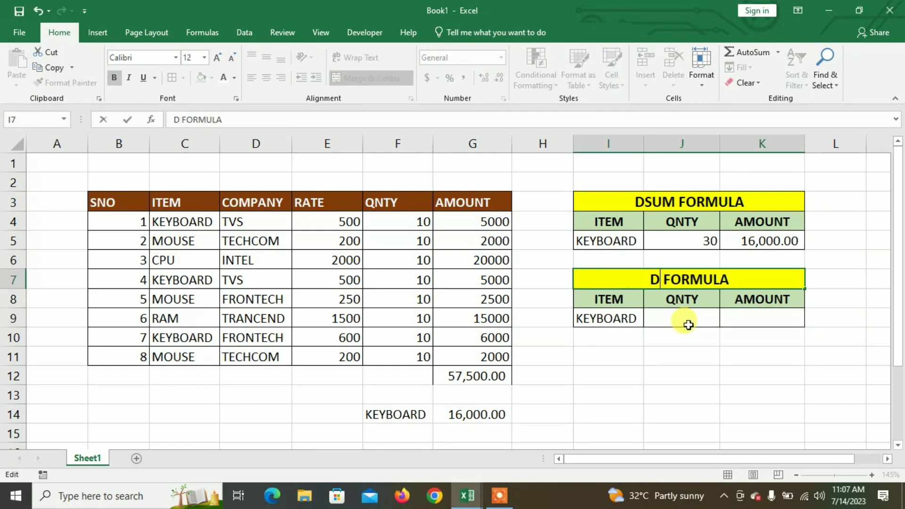
{"action": "type", "text": "AVERA"}
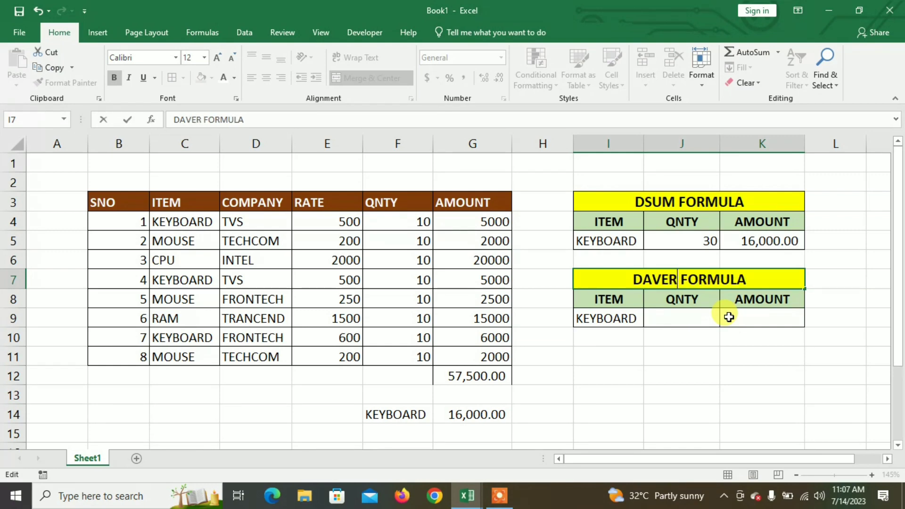
{"action": "type", "text": "GE"}
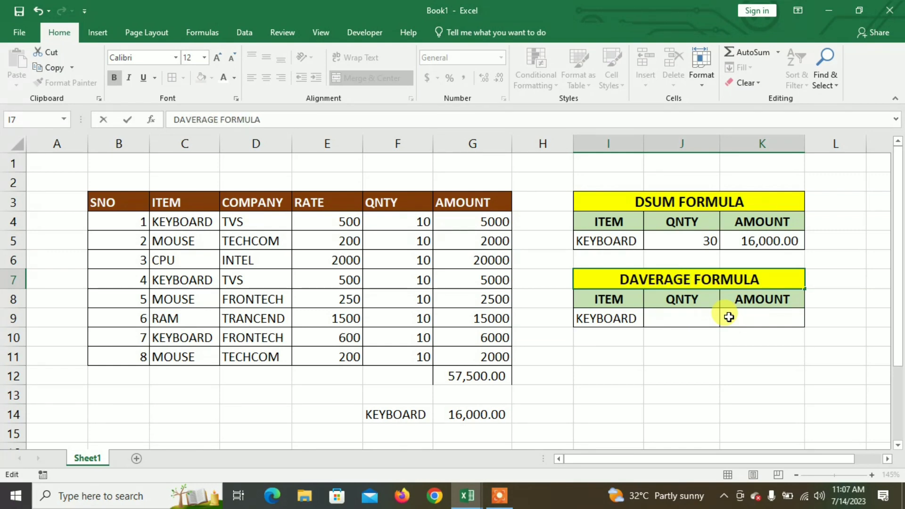
{"action": "key", "text": "Return"}
- Enter =DAVERAGE(B3:G11,F3,I8:I9) in J9 to average the QNTY column for the item in I9
{"action": "left_click", "coordinate": [704, 324]}
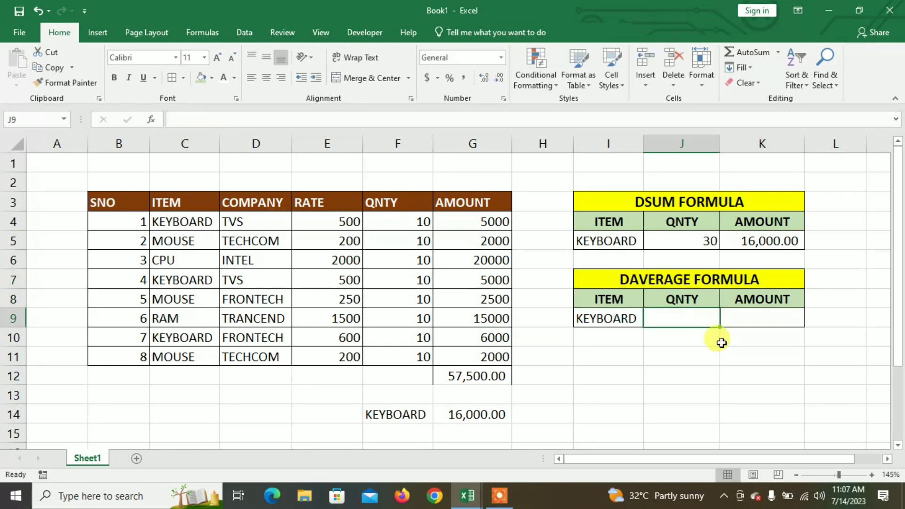
{"action": "type", "text": "=DAVE"}
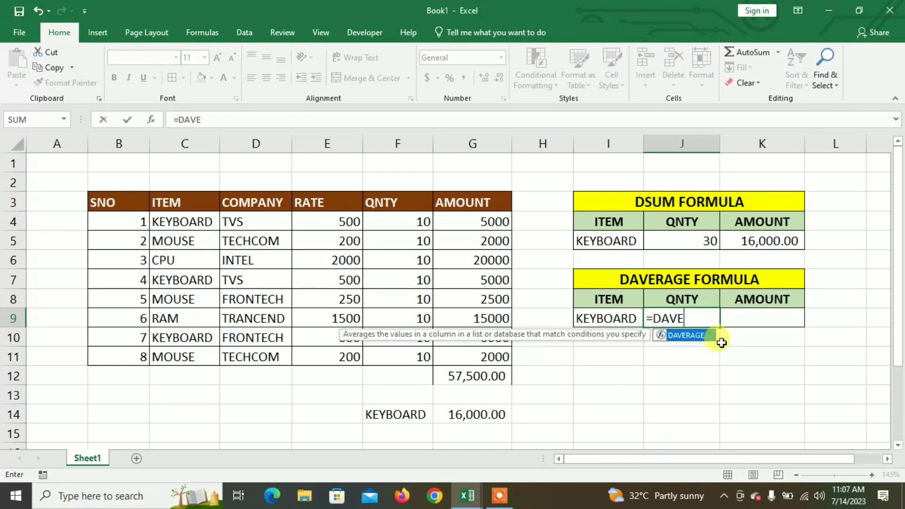
{"action": "key", "text": "Tab"}
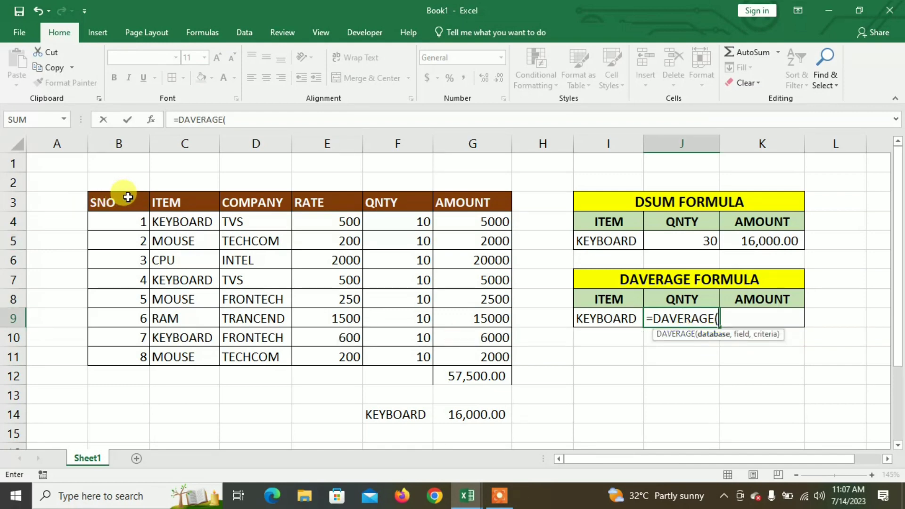
{"action": "left_click_drag", "start_coordinate": [132, 201], "coordinate": [487, 348]}
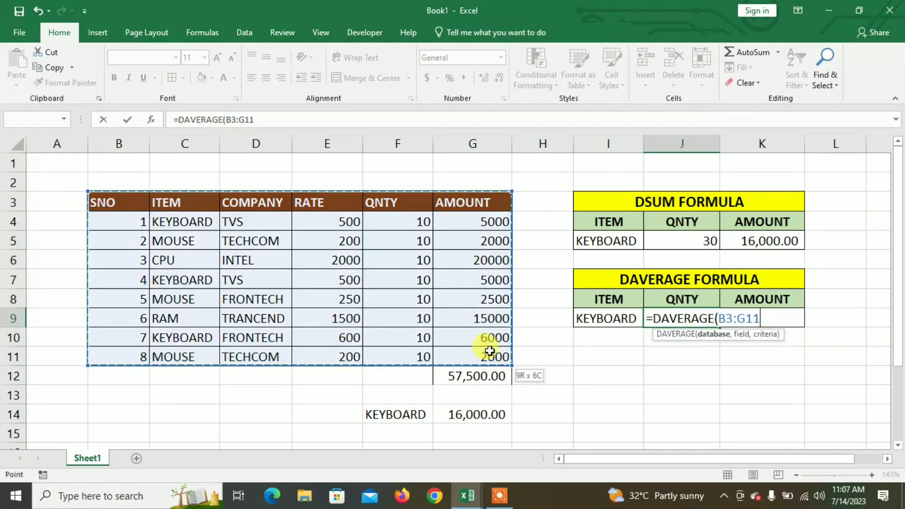
{"action": "type", "text": ","}
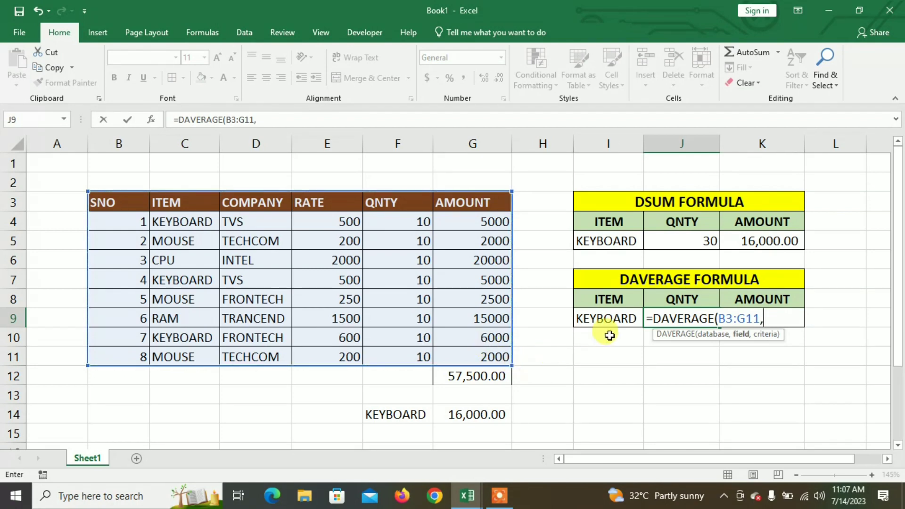
{"action": "left_click", "coordinate": [388, 202]}
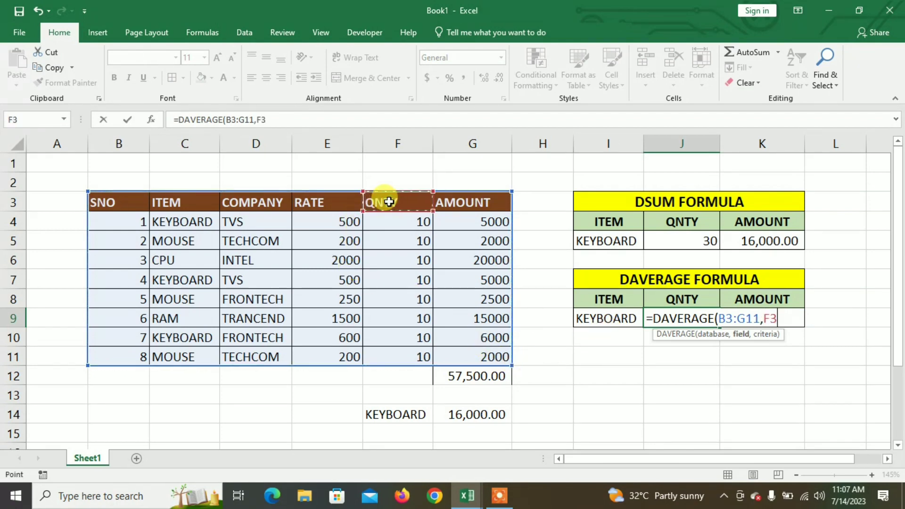
{"action": "type", "text": ","}
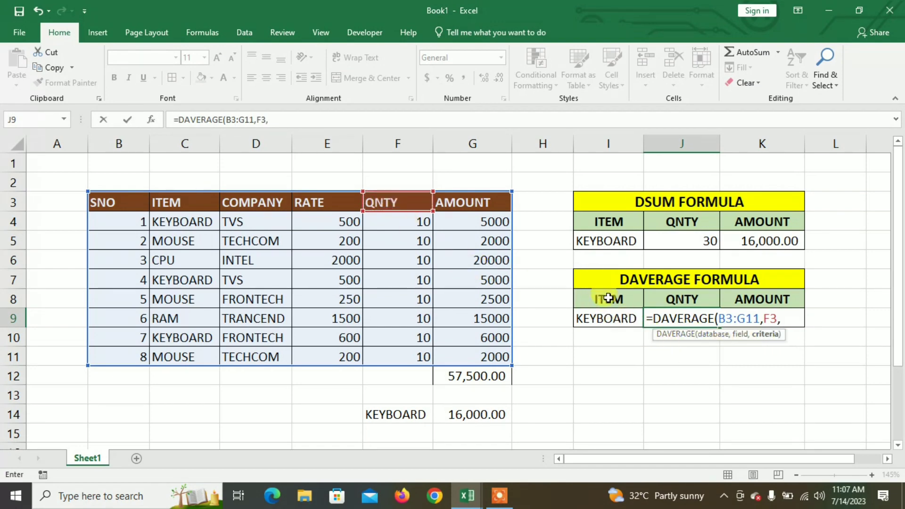
{"action": "left_click_drag", "start_coordinate": [606, 298], "coordinate": [607, 319]}
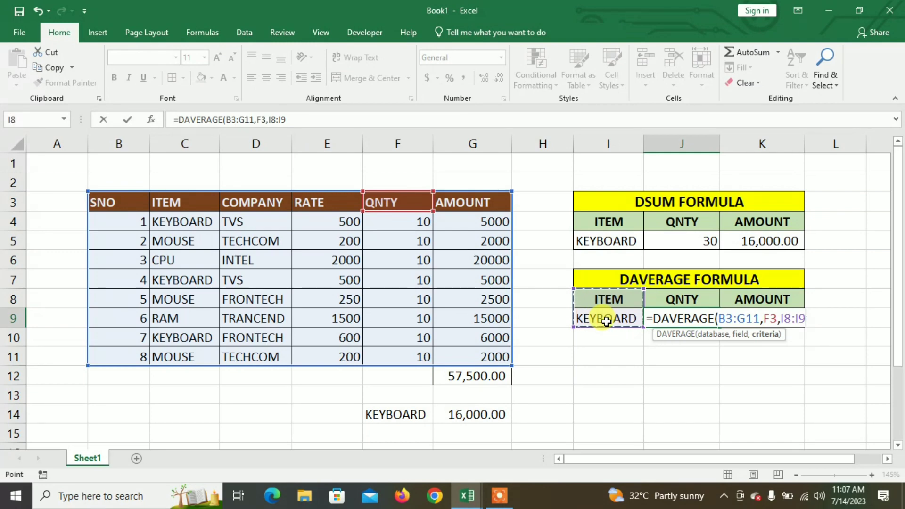
{"action": "type", "text": ")"}
{"action": "key", "text": "Return"}
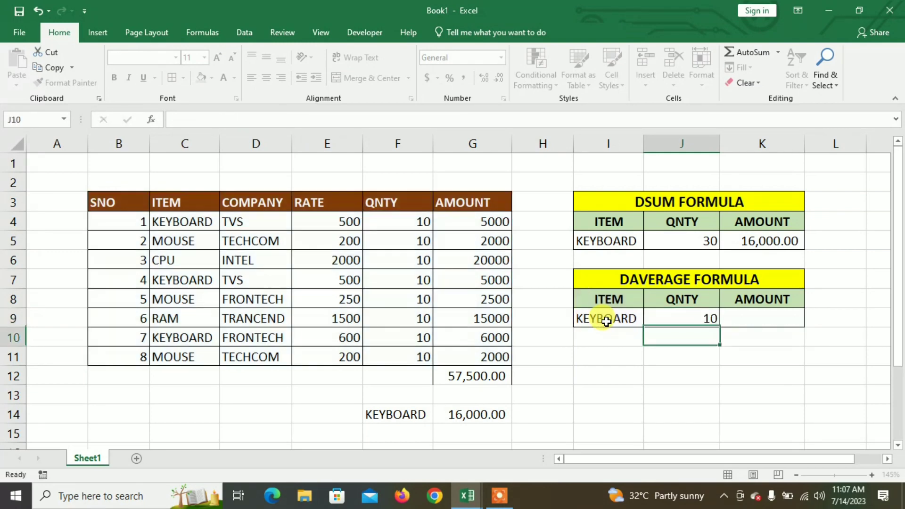
- Enter =DAVERAGE(B3:G11,G3,I8:I9) in K9 to average the AMOUNT column for the item in I9
{"action": "left_click", "coordinate": [753, 319]}
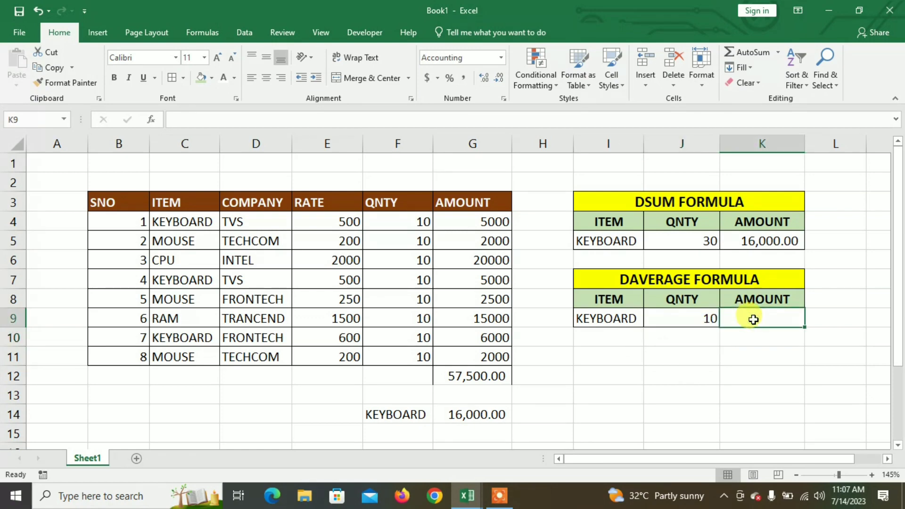
{"action": "left_click", "coordinate": [696, 319]}
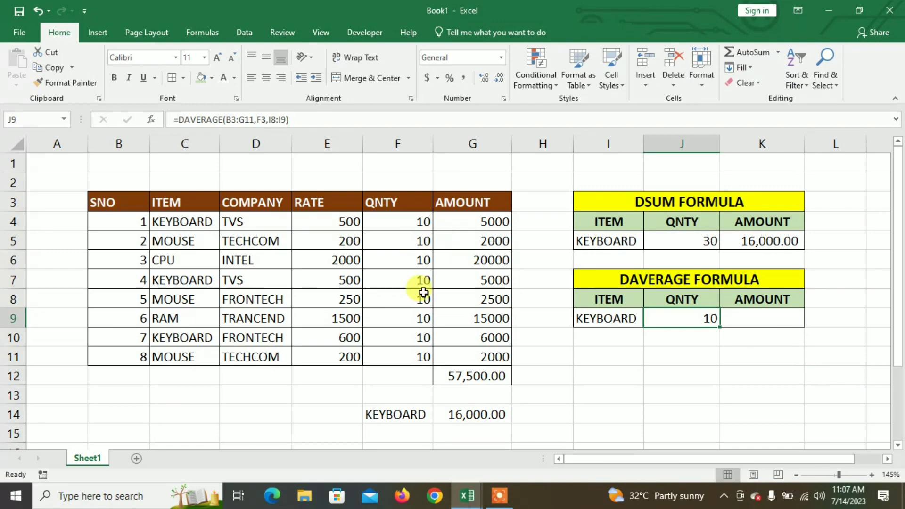
{"action": "left_click", "coordinate": [752, 322]}
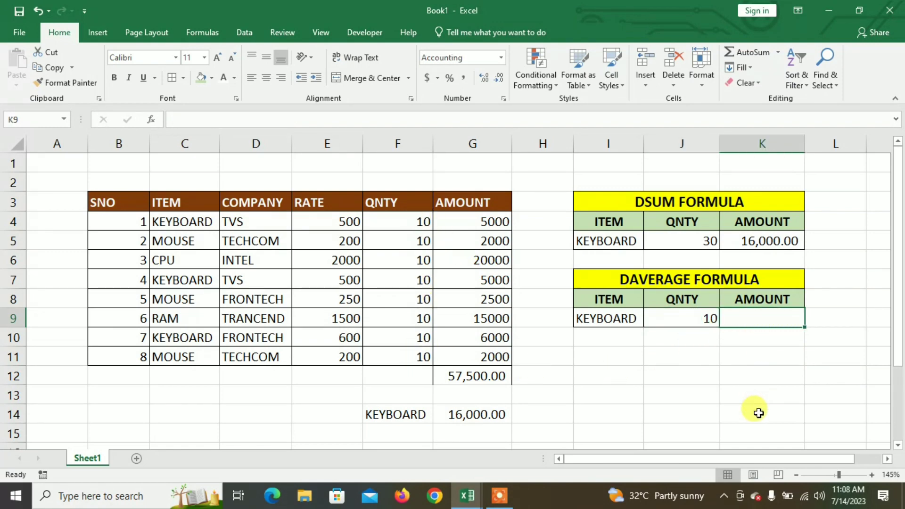
{"action": "type", "text": "=DSU"}
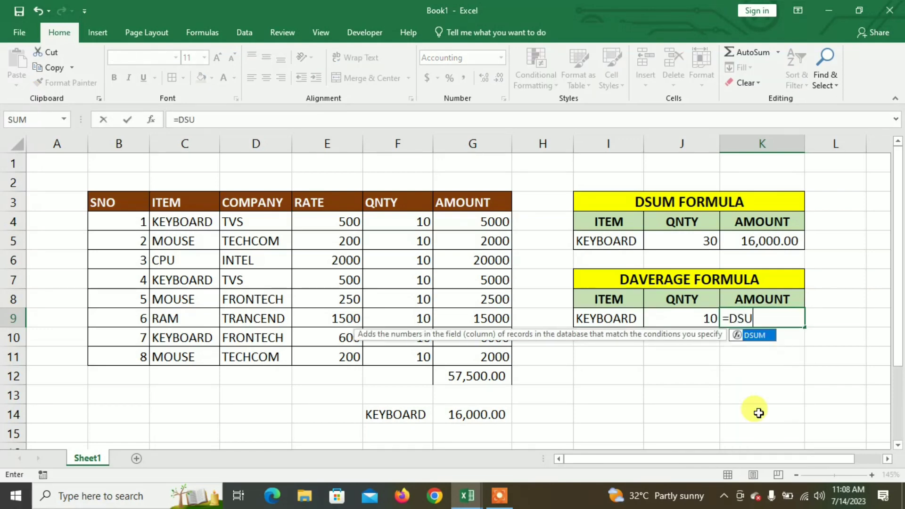
{"action": "key", "text": "BackSpace"}
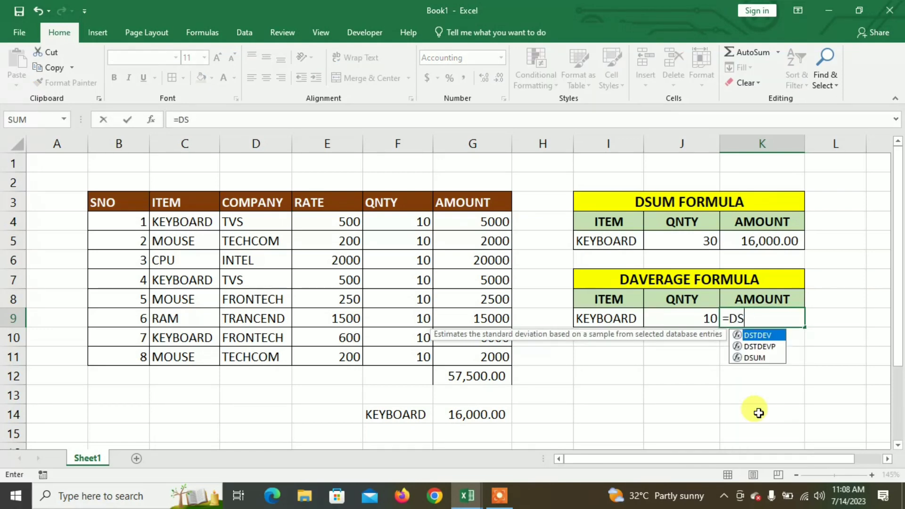
{"action": "key", "text": "BackSpace"}
{"action": "type", "text": "AVERA"}
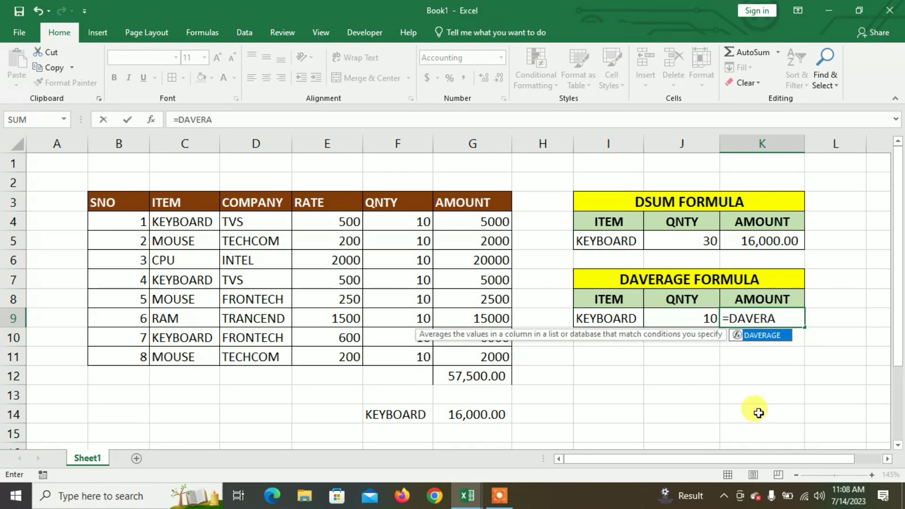
{"action": "key", "text": "Tab"}
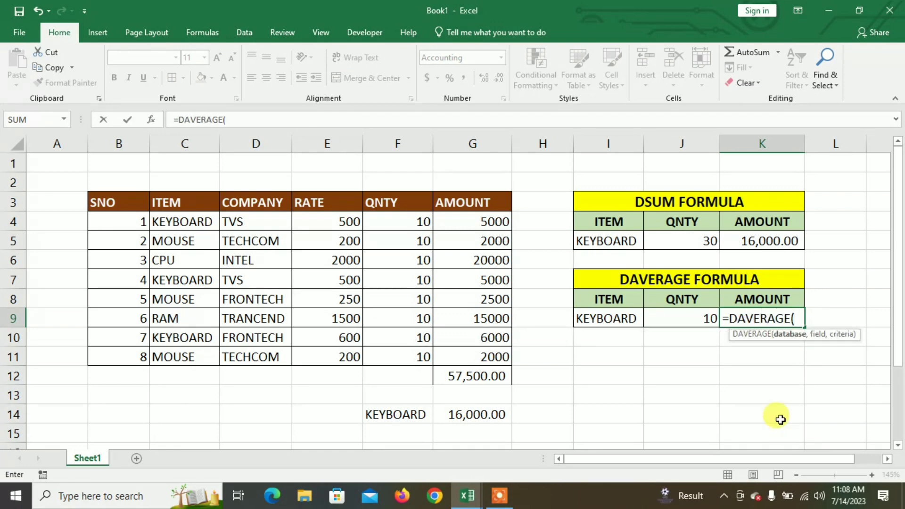
{"action": "left_click_drag", "start_coordinate": [133, 198], "coordinate": [483, 355]}
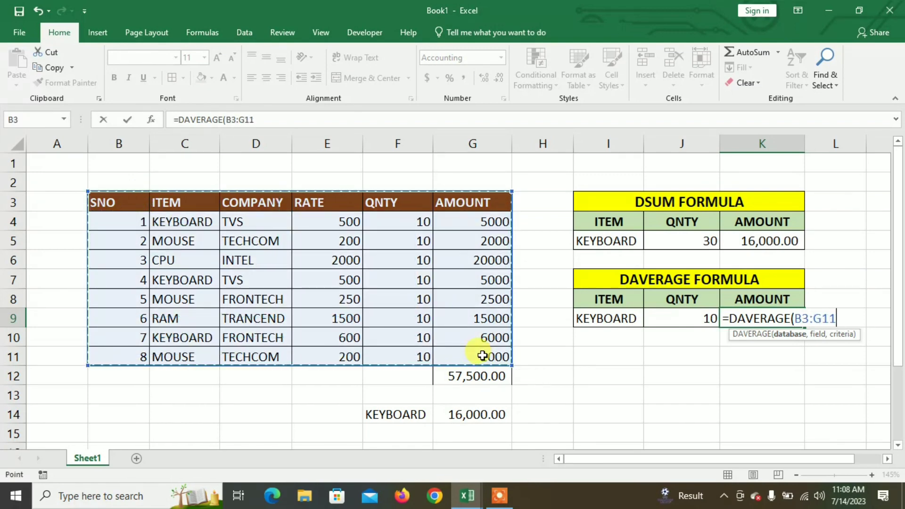
{"action": "type", "text": ","}
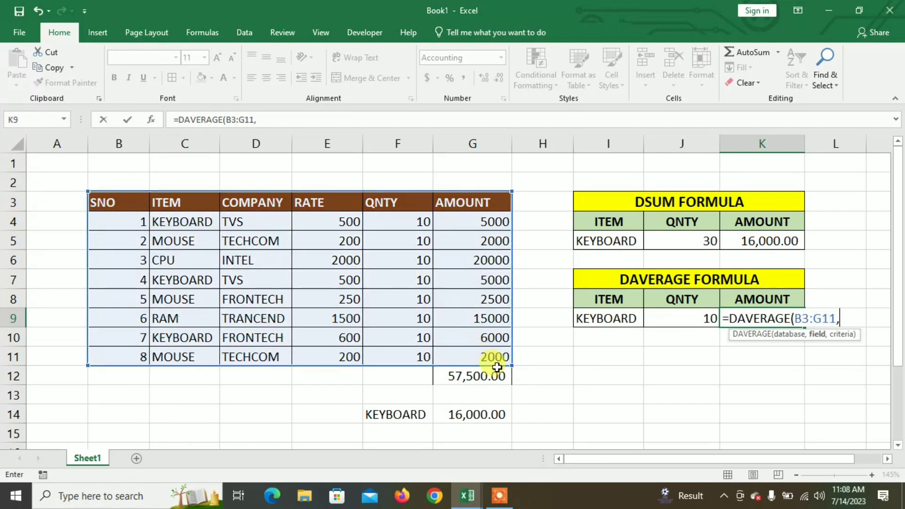
{"action": "left_click", "coordinate": [481, 201]}
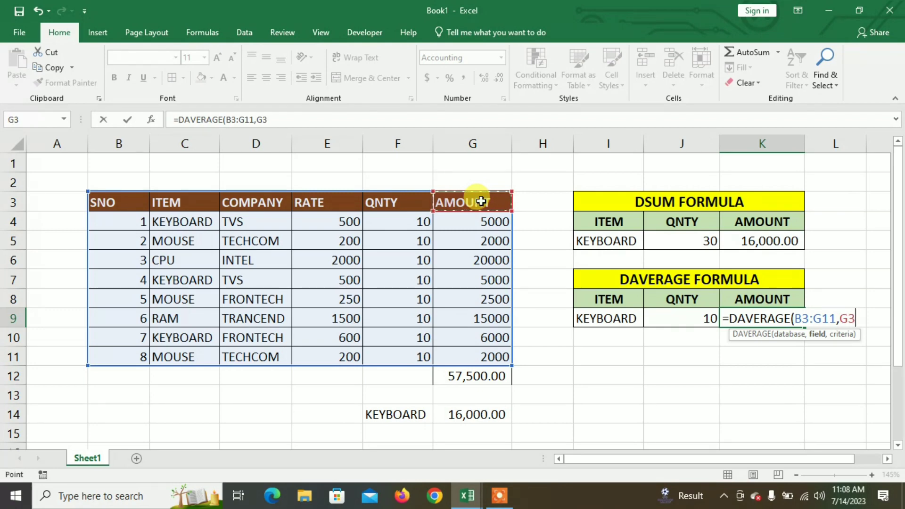
{"action": "type", "text": ","}
{"action": "left_click", "coordinate": [599, 306]}
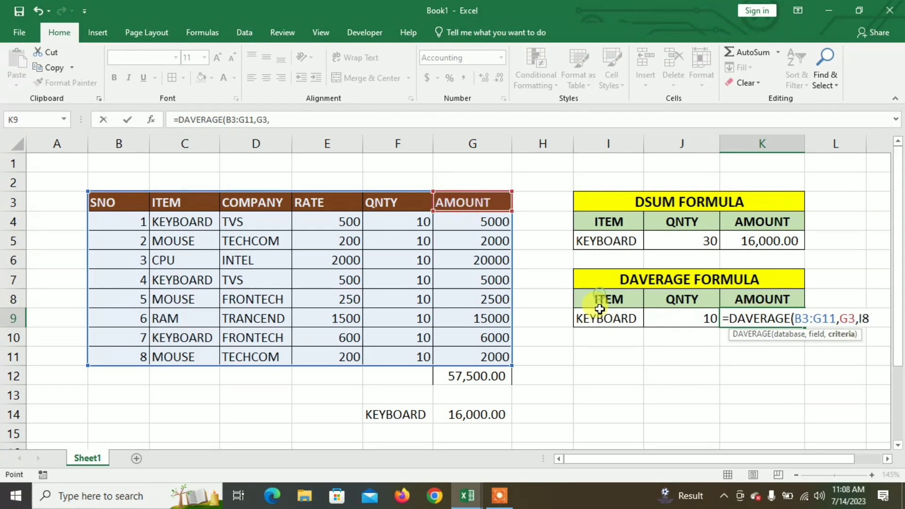
{"action": "left_click_drag", "start_coordinate": [599, 308], "coordinate": [600, 317]}
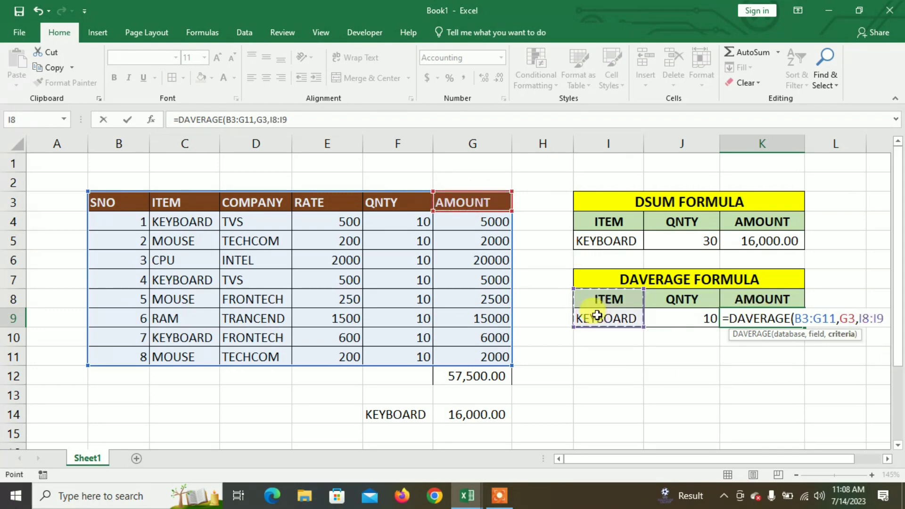
{"action": "type", "text": ")"}
{"action": "key", "text": "Return"}
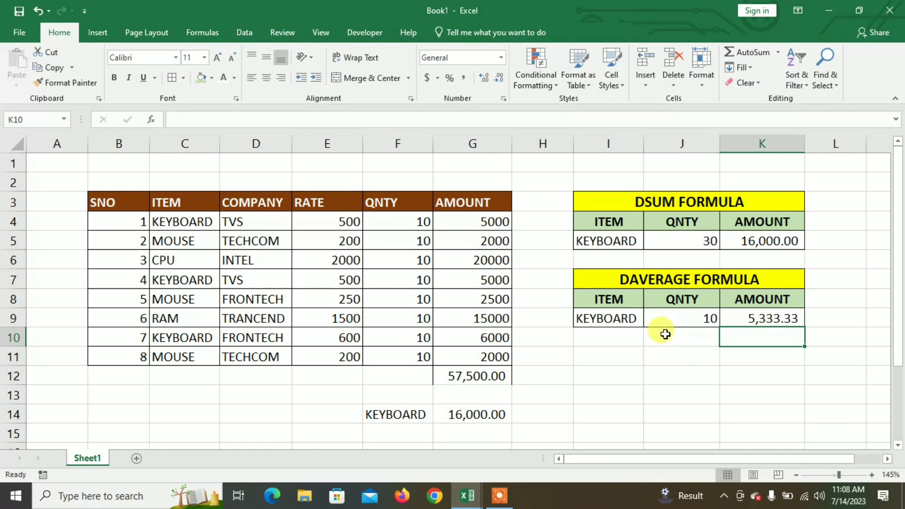
- Copy the DAVERAGE FORMULA table I7:K9 to I11 and retitle the copy DMAX FORMULA
{"action": "left_click_drag", "start_coordinate": [612, 269], "coordinate": [656, 394]}
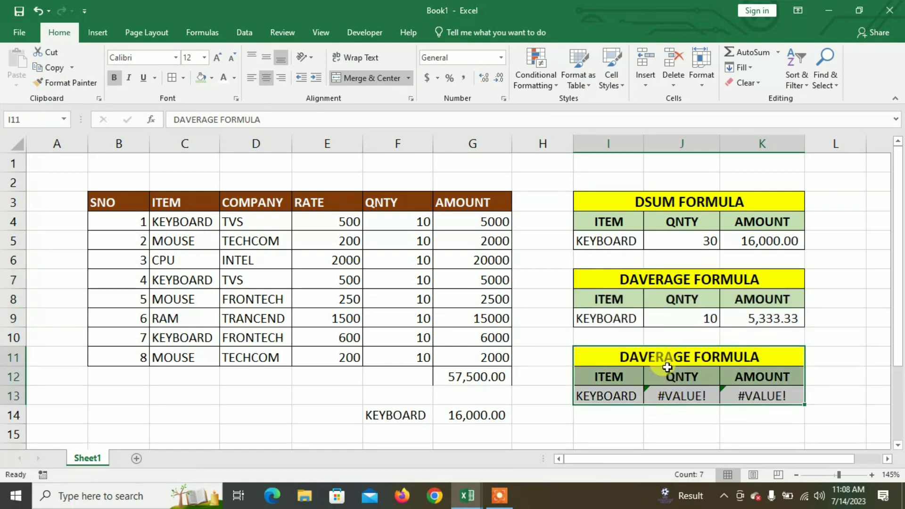
{"action": "left_click", "coordinate": [680, 356]}
{"action": "double_click", "coordinate": [680, 355]}
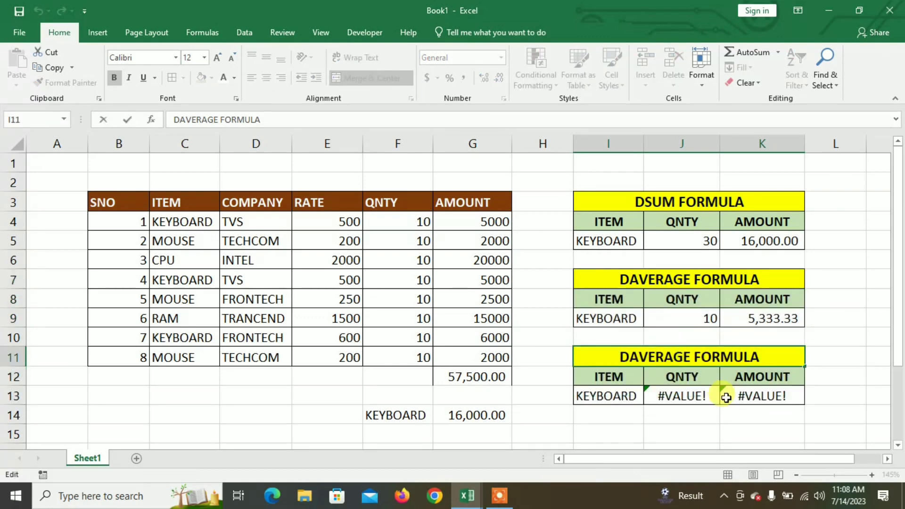
{"action": "key", "text": "BackSpace"}
{"action": "key", "text": "BackSpace"}
{"action": "key", "text": "BackSpace"}
{"action": "key", "text": "BackSpace"}
{"action": "key", "text": "BackSpace"}
{"action": "key", "text": "BackSpace"}
{"action": "key", "text": "BackSpace"}
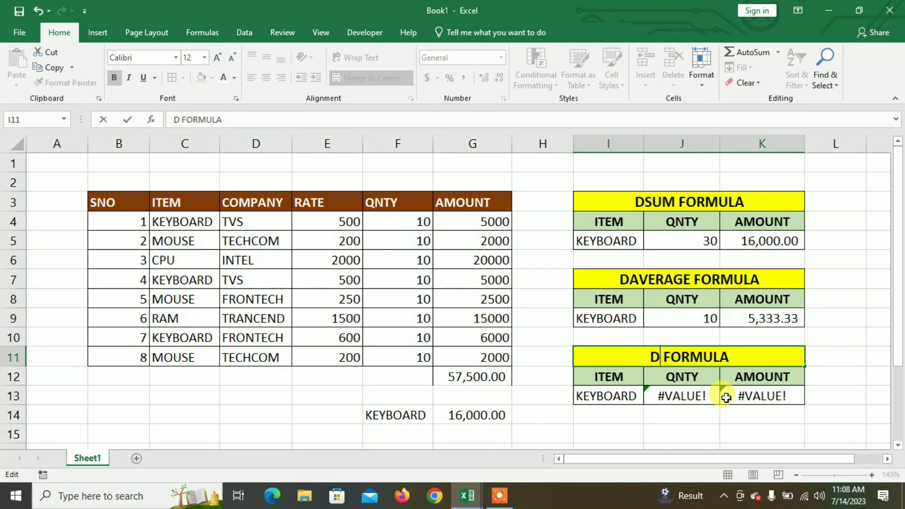
{"action": "type", "text": "MAX"}
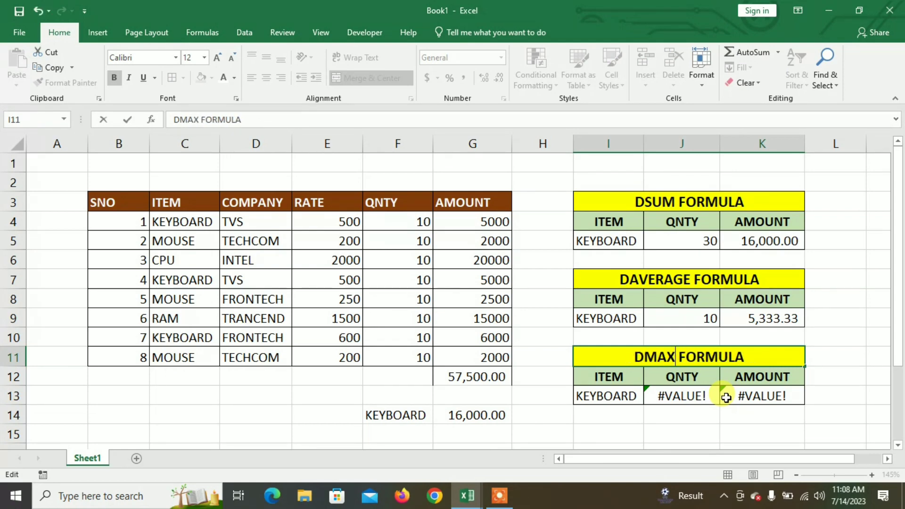
{"action": "key", "text": "Return"}
- Clear the copied formulas in J13:K13 and enter =DMAX(B3:G11,F3,I12:I13) in J13 for the item's maximum QNTY
{"action": "left_click_drag", "start_coordinate": [681, 393], "coordinate": [772, 394]}
{"action": "key", "text": "Delete"}
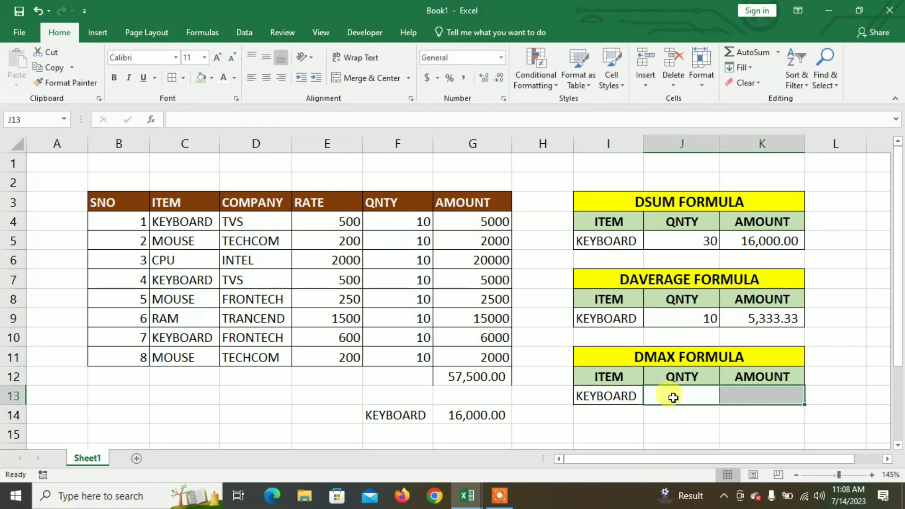
{"action": "left_click", "coordinate": [673, 397]}
{"action": "type", "text": "=D"}
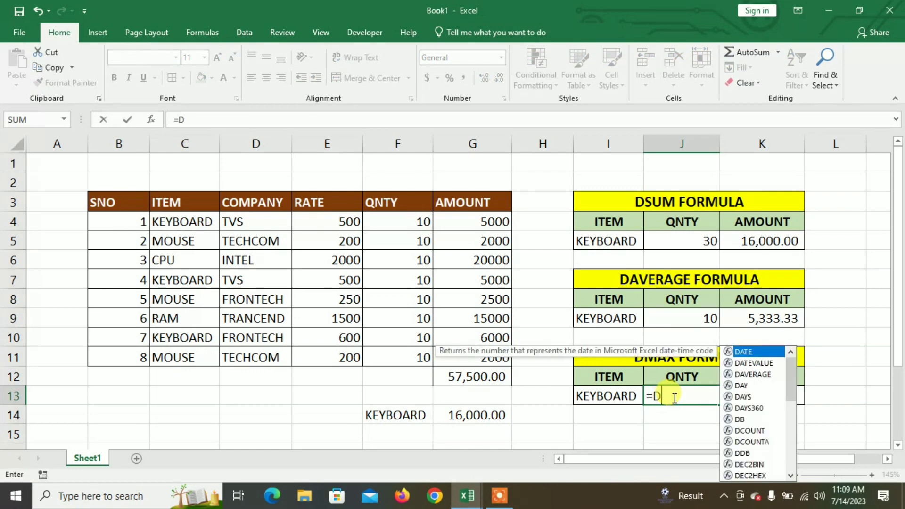
{"action": "type", "text": "MAX("}
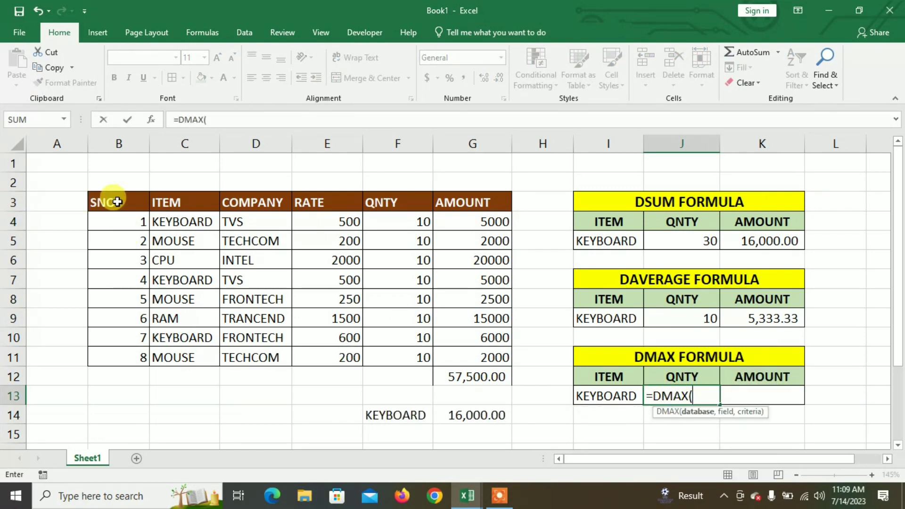
{"action": "left_click_drag", "start_coordinate": [118, 201], "coordinate": [479, 364]}
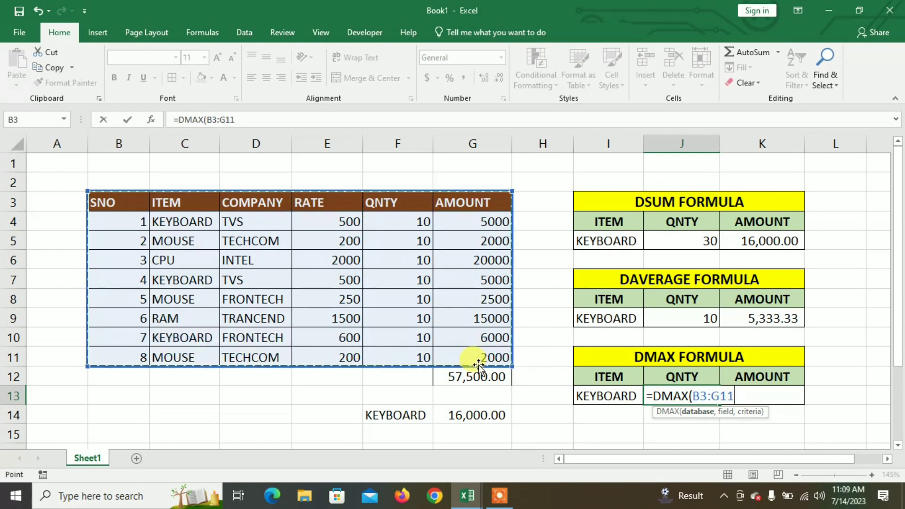
{"action": "type", "text": ","}
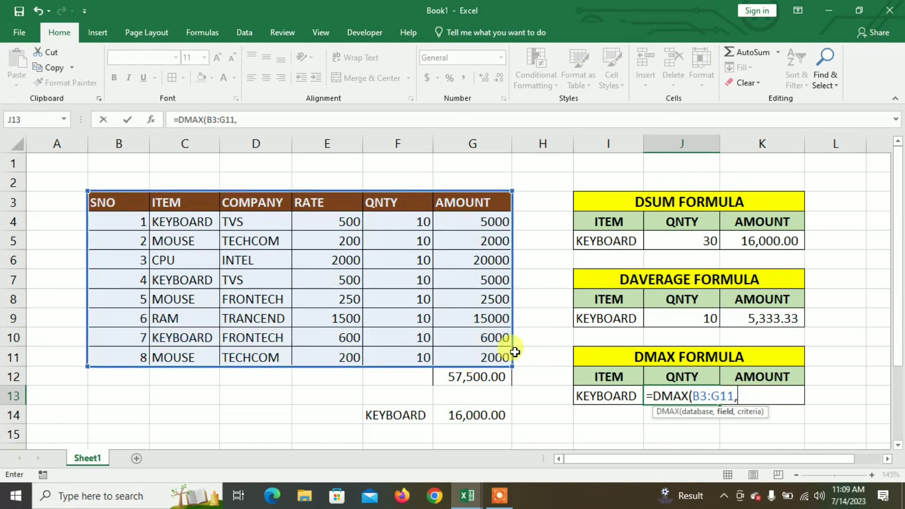
{"action": "left_click", "coordinate": [397, 205]}
{"action": "type", "text": ","}
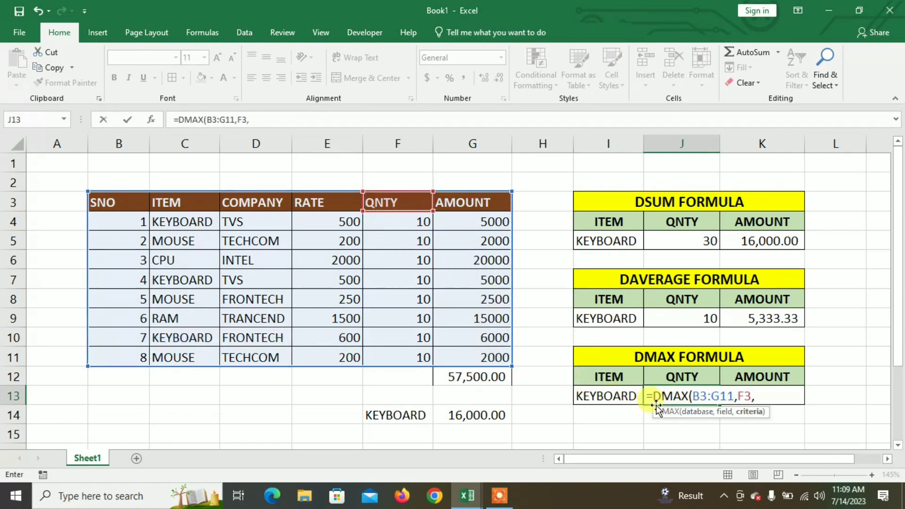
{"action": "left_click_drag", "start_coordinate": [604, 382], "coordinate": [605, 391]}
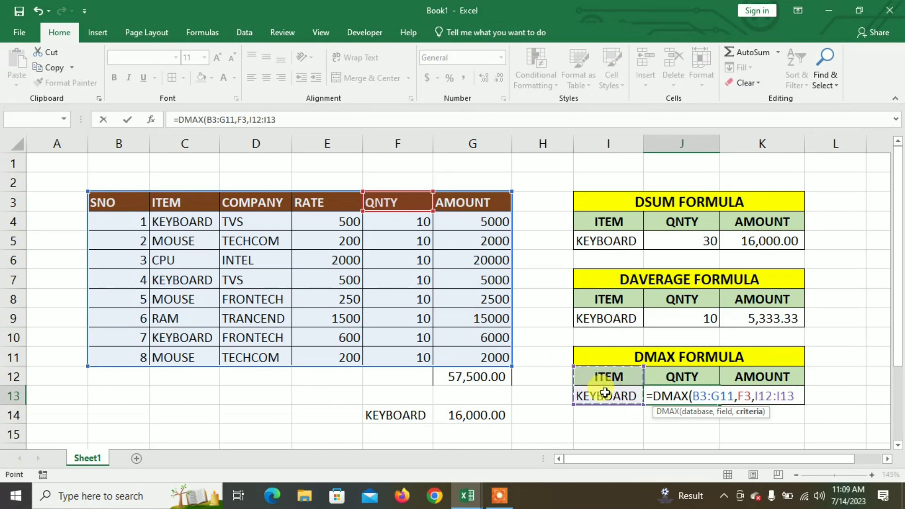
{"action": "type", "text": ")"}
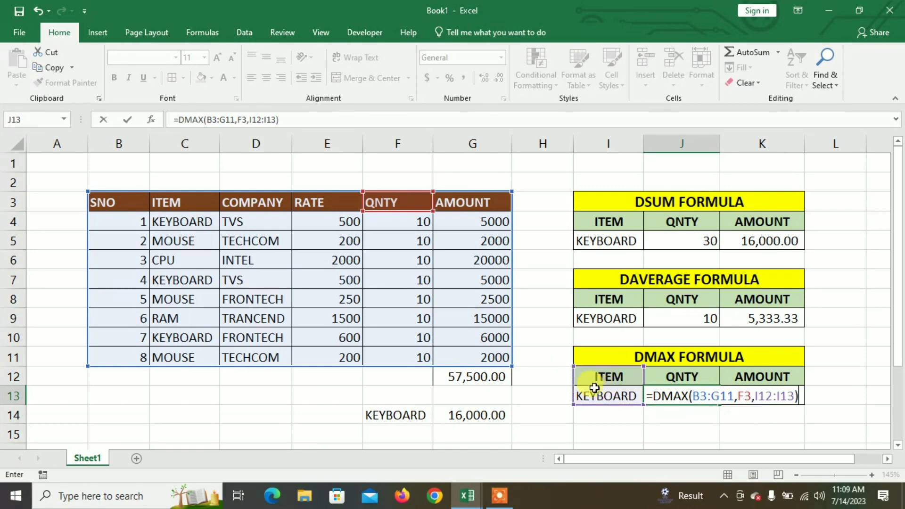
{"action": "key", "text": "Return"}
{"action": "left_click", "coordinate": [704, 400]}
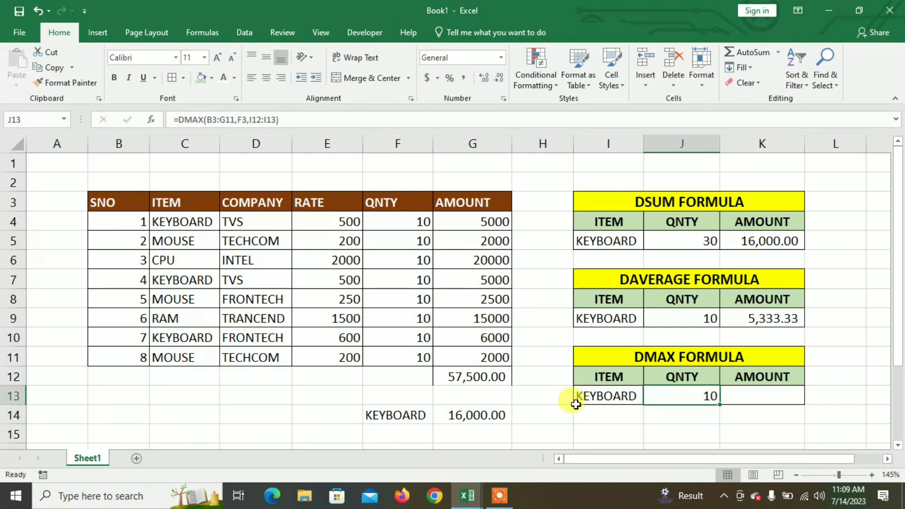
- Change the QNTY of the first KEYBOARD row in F4 to 15
{"action": "left_click", "coordinate": [391, 224]}
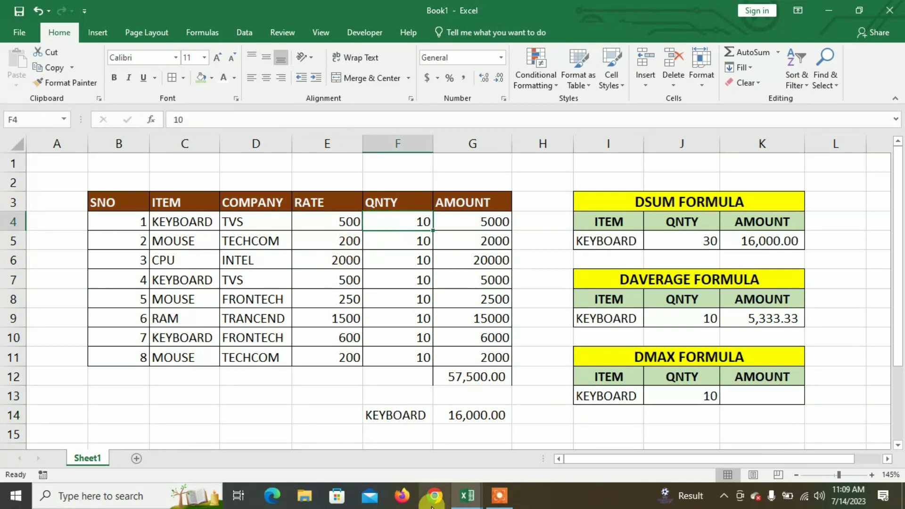
{"action": "type", "text": "15"}
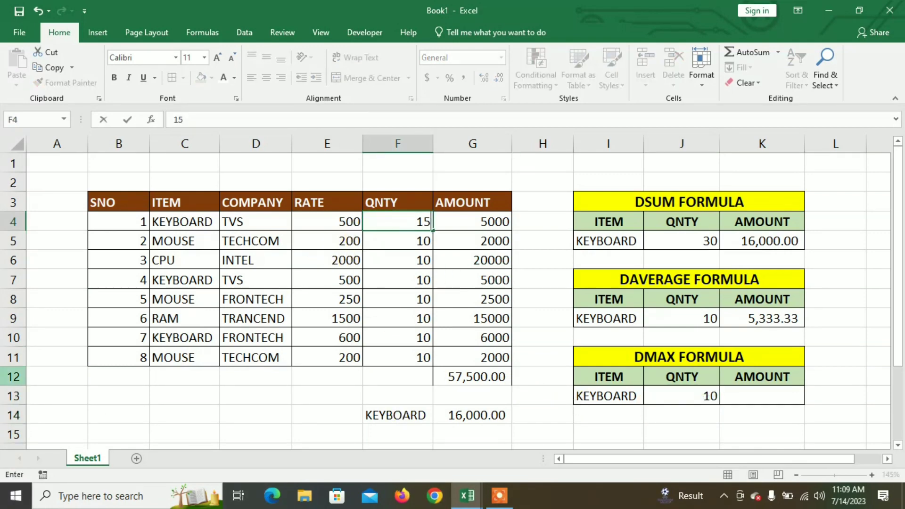
{"action": "key", "text": "Return"}
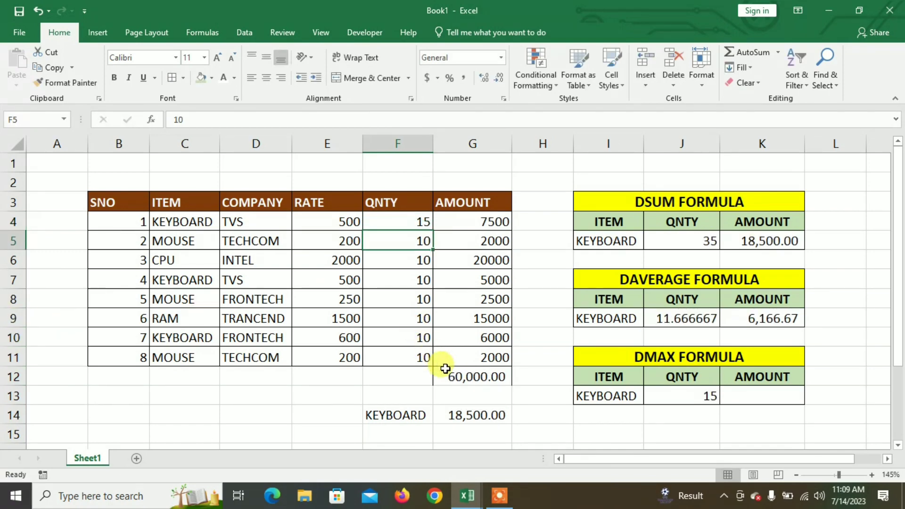
- Enter =DMAX(B3:G11,G3,I12:I13) in K13 to get the maximum AMOUNT for the item in I13
{"action": "left_click", "coordinate": [768, 395]}
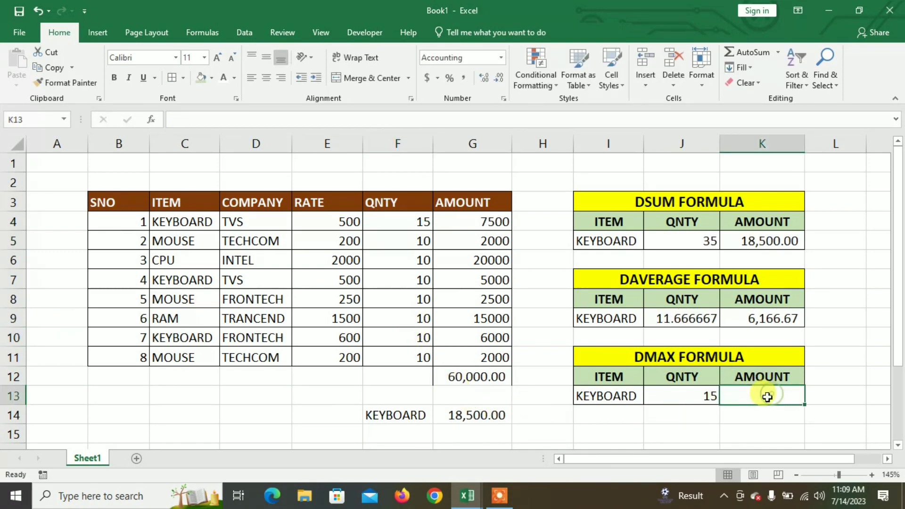
{"action": "type", "text": "=DMAX"}
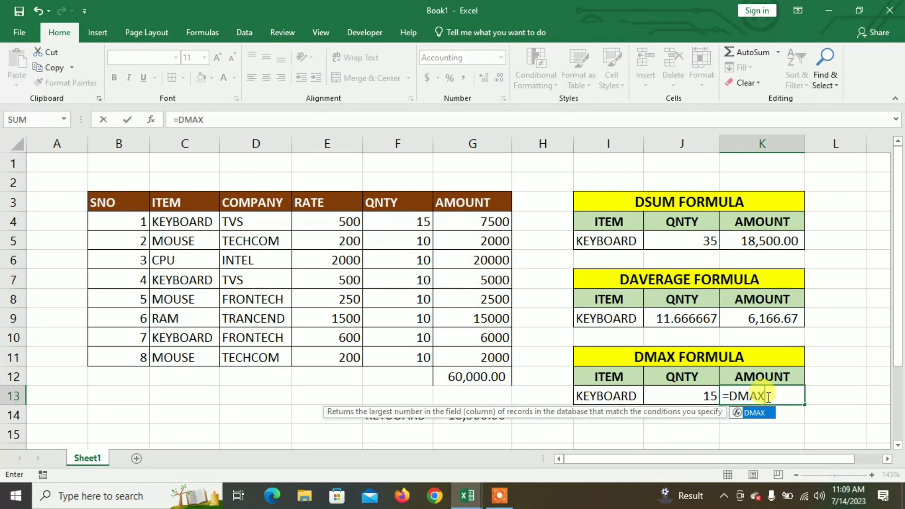
{"action": "type", "text": "("}
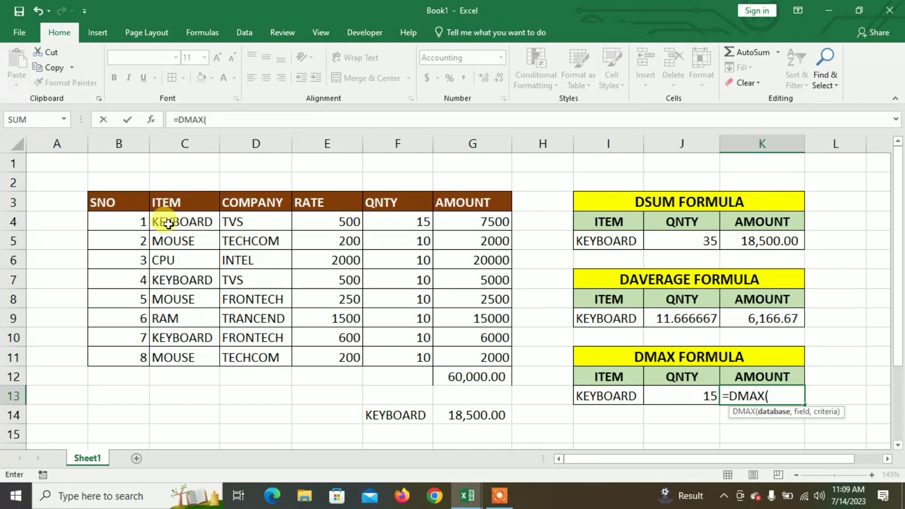
{"action": "left_click_drag", "start_coordinate": [137, 198], "coordinate": [494, 358]}
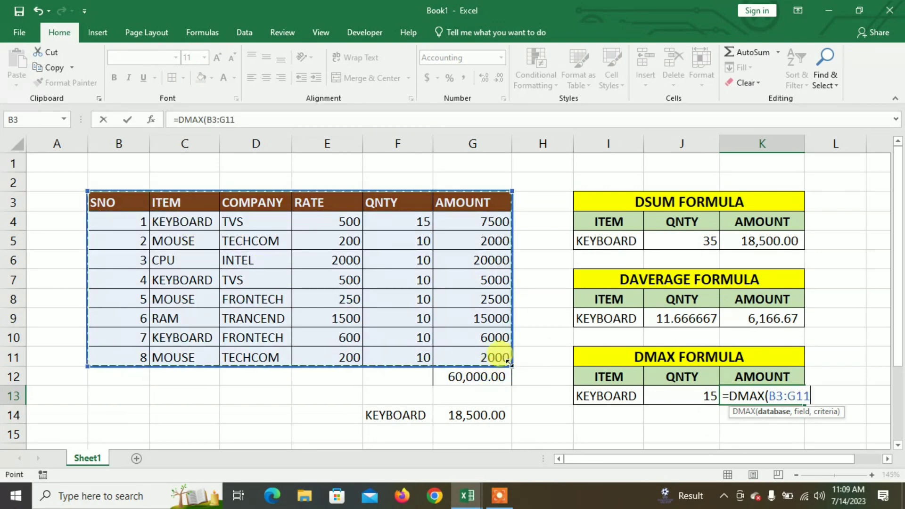
{"action": "type", "text": ","}
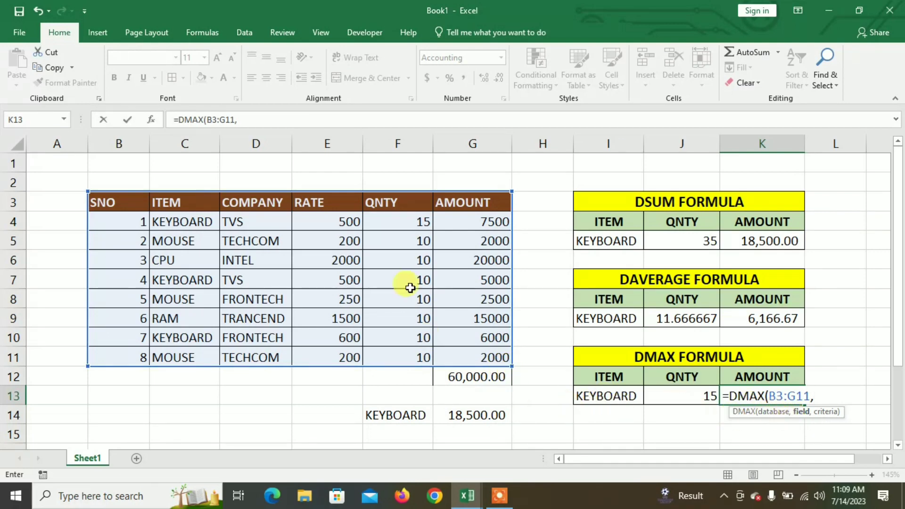
{"action": "left_click", "coordinate": [472, 203]}
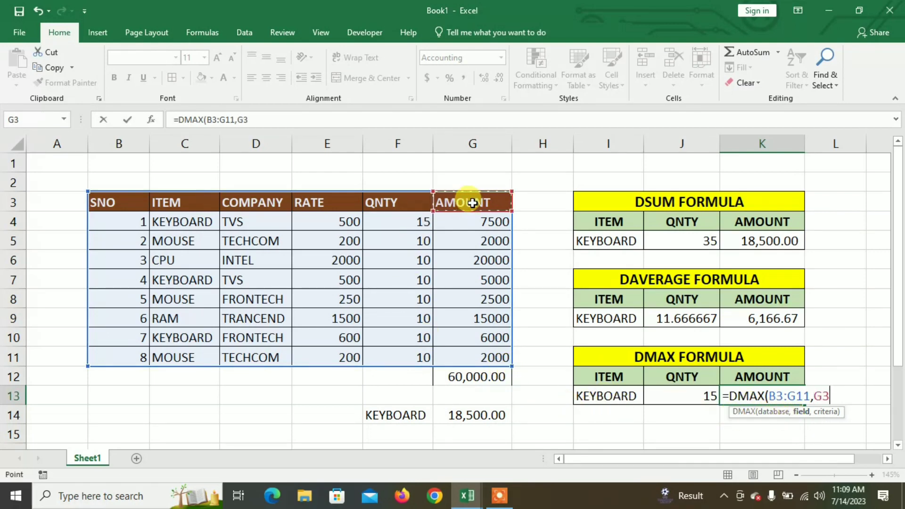
{"action": "type", "text": ","}
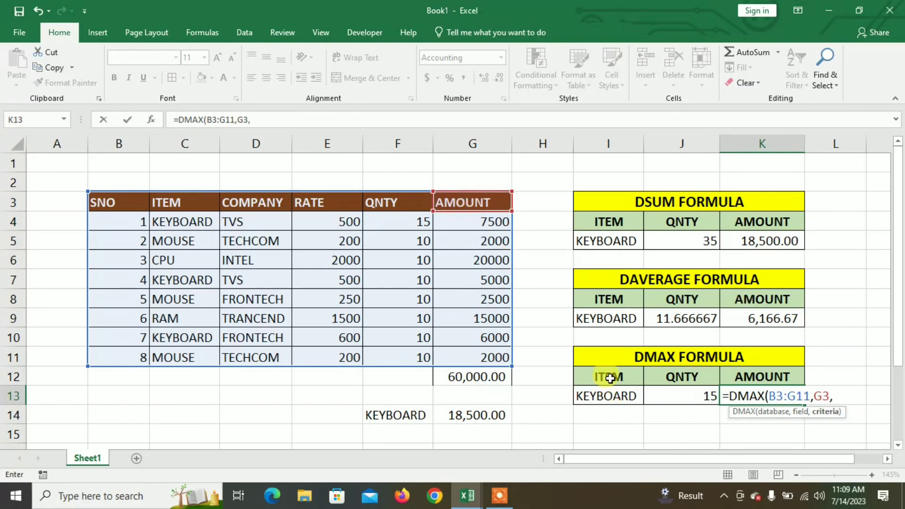
{"action": "left_click_drag", "start_coordinate": [609, 379], "coordinate": [612, 397]}
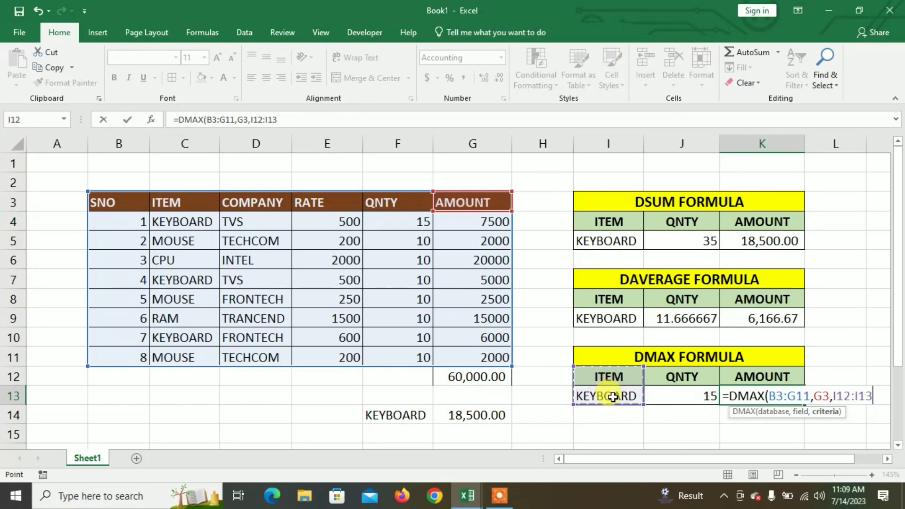
{"action": "type", "text": ")"}
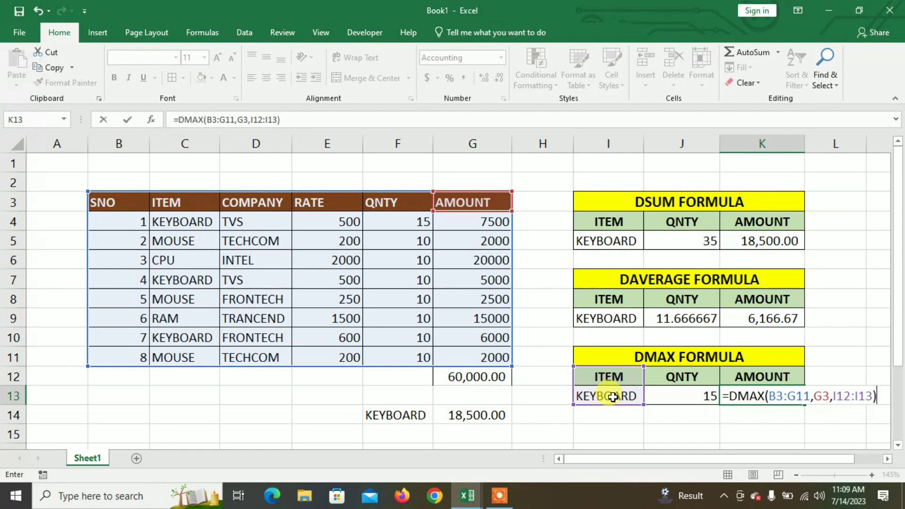
{"action": "key", "text": "Return"}
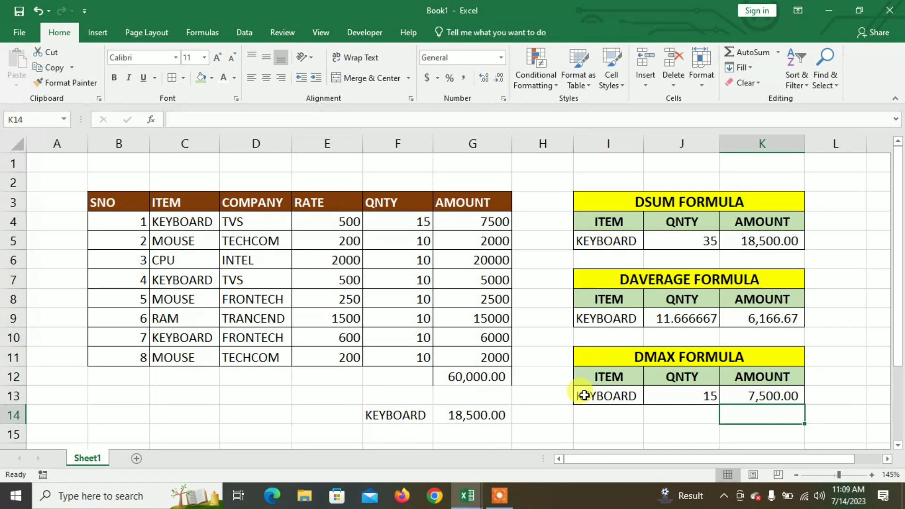
{"action": "scroll", "coordinate": [584, 395], "scroll_direction": "down", "scroll_amount": 1}
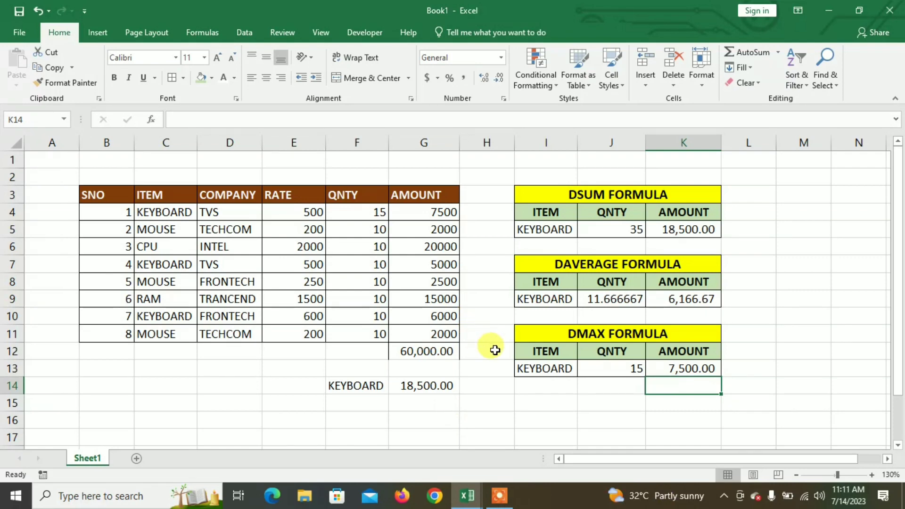
{"action": "scroll", "coordinate": [492, 354], "scroll_direction": "down", "scroll_amount": 3}
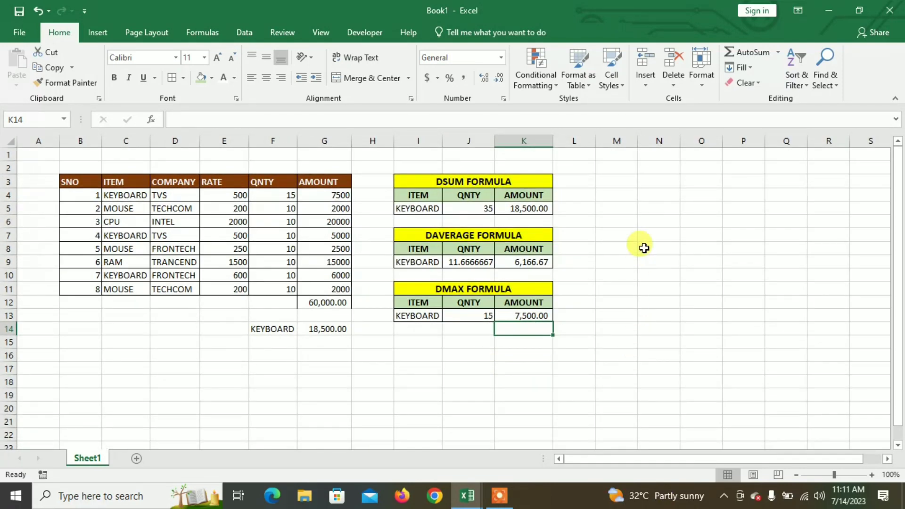
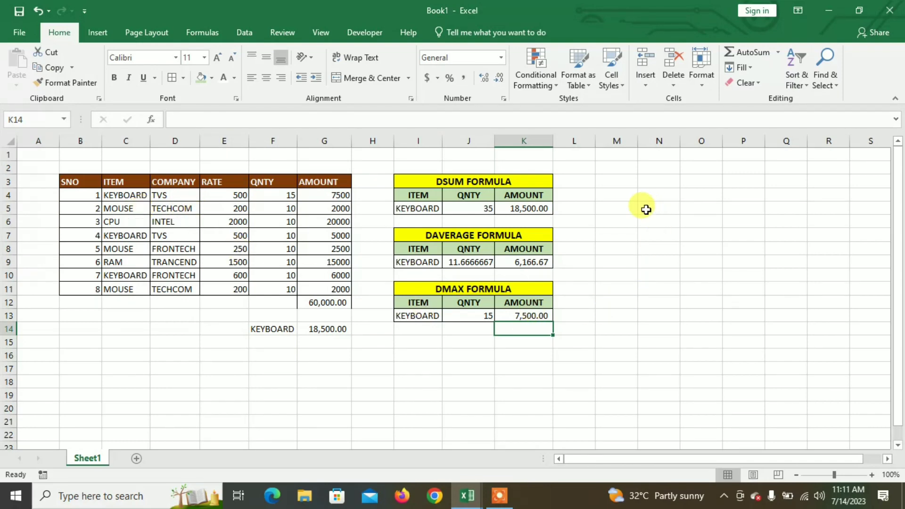
- Enter the headers ITEM, COMPANY, QNTY and AMOUNT in M4:P4 and widen columns N and P to fit
{"action": "left_click", "coordinate": [650, 208]}
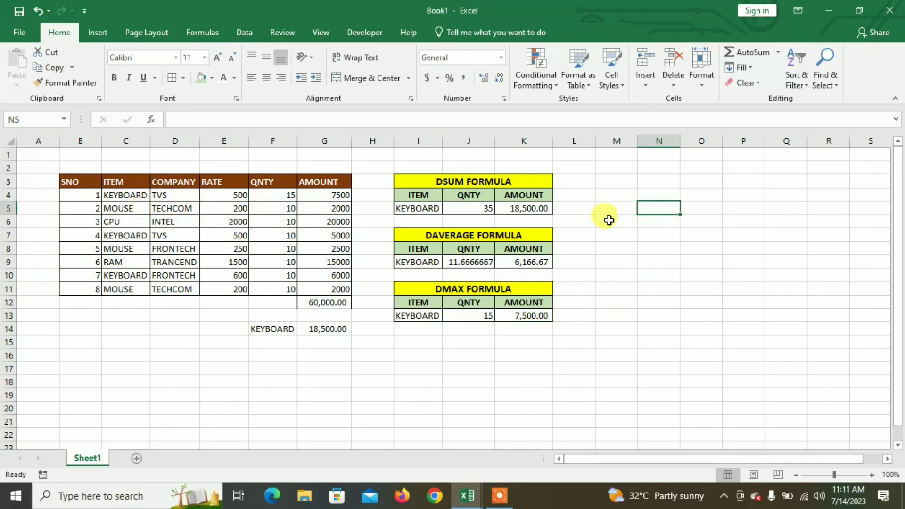
{"action": "left_click", "coordinate": [614, 197]}
{"action": "left_click", "coordinate": [623, 183]}
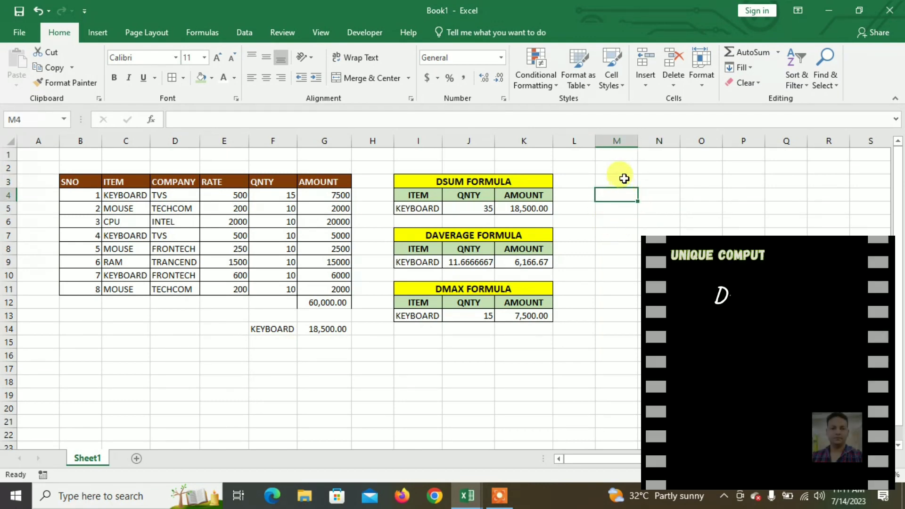
{"action": "left_click", "coordinate": [619, 197]}
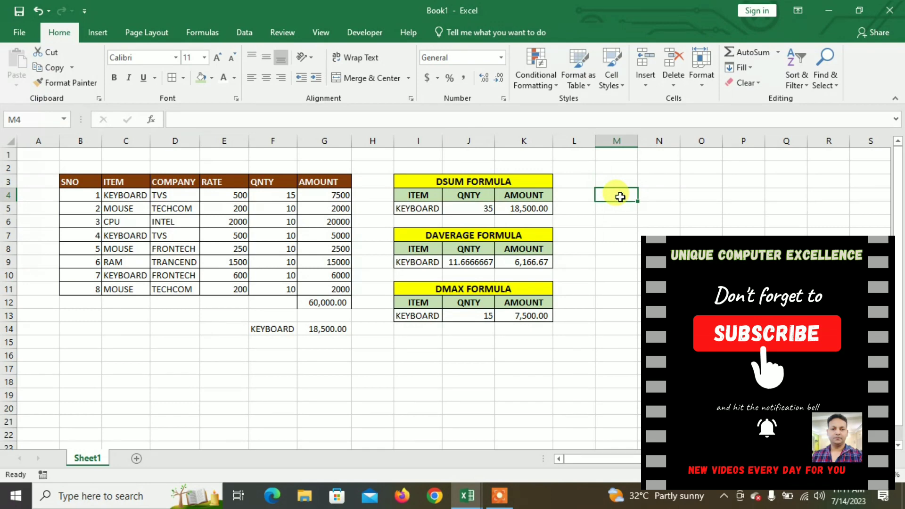
{"action": "type", "text": "ITEM"}
{"action": "key", "text": "Tab"}
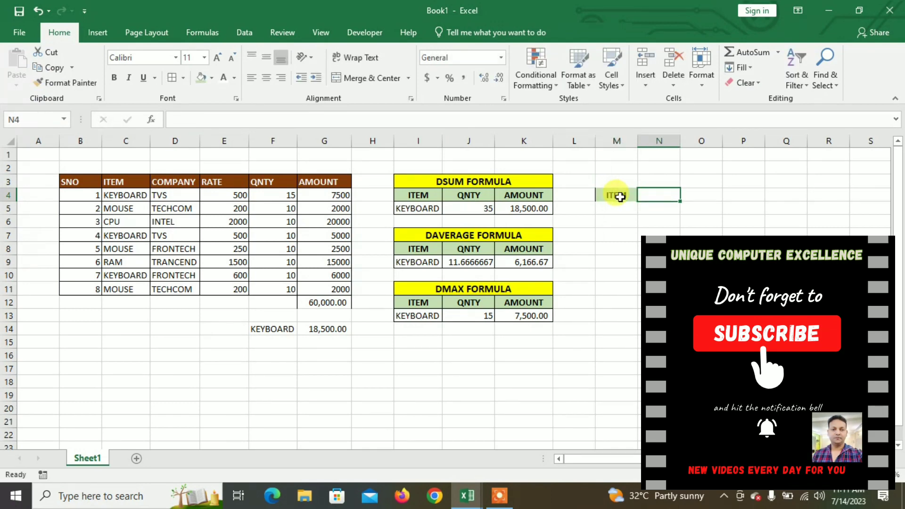
{"action": "type", "text": "COMPANY"}
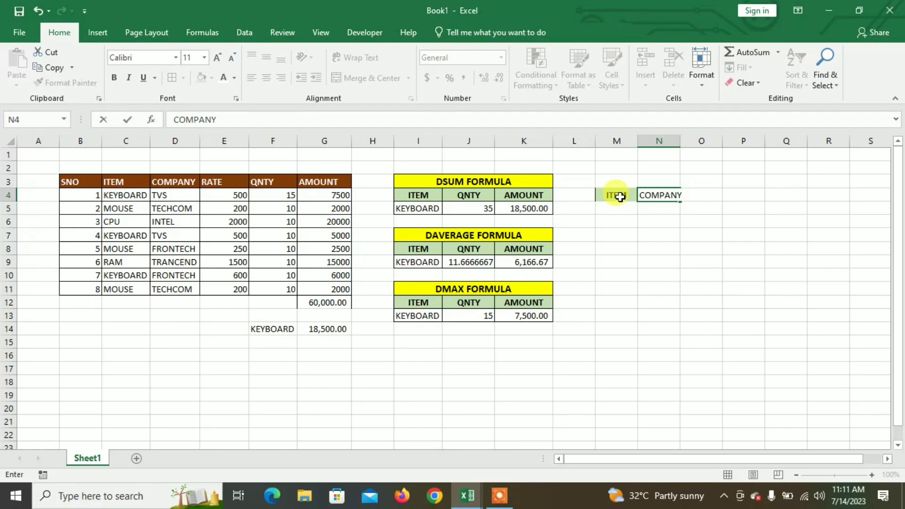
{"action": "key", "text": "Tab"}
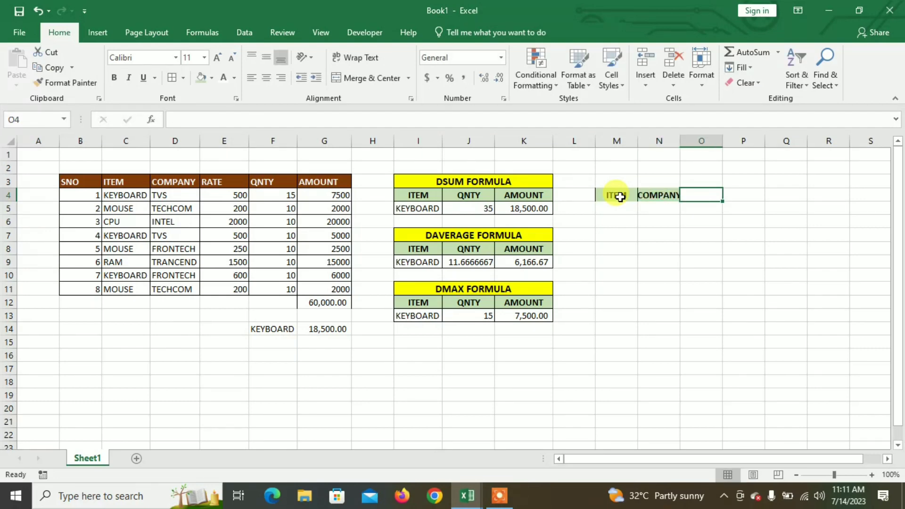
{"action": "type", "text": "QNTY"}
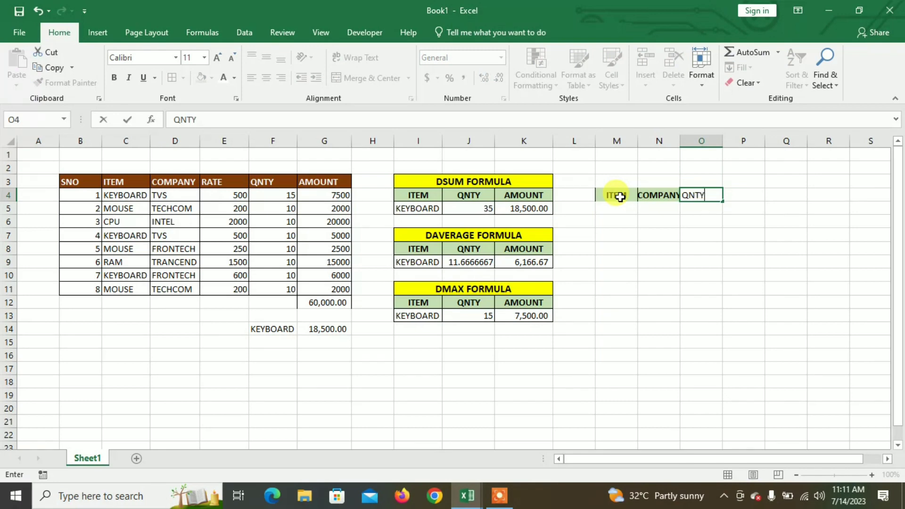
{"action": "key", "text": "Tab"}
{"action": "type", "text": "A"}
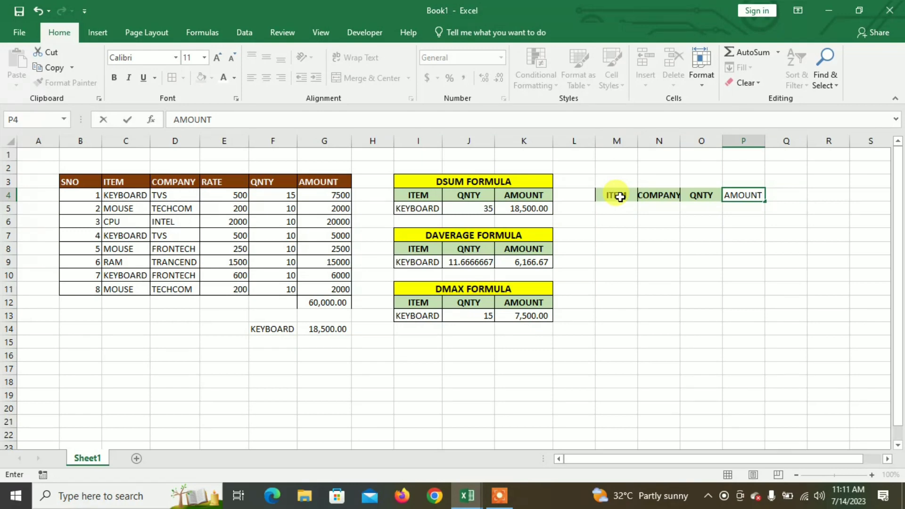
{"action": "key", "text": "Return"}
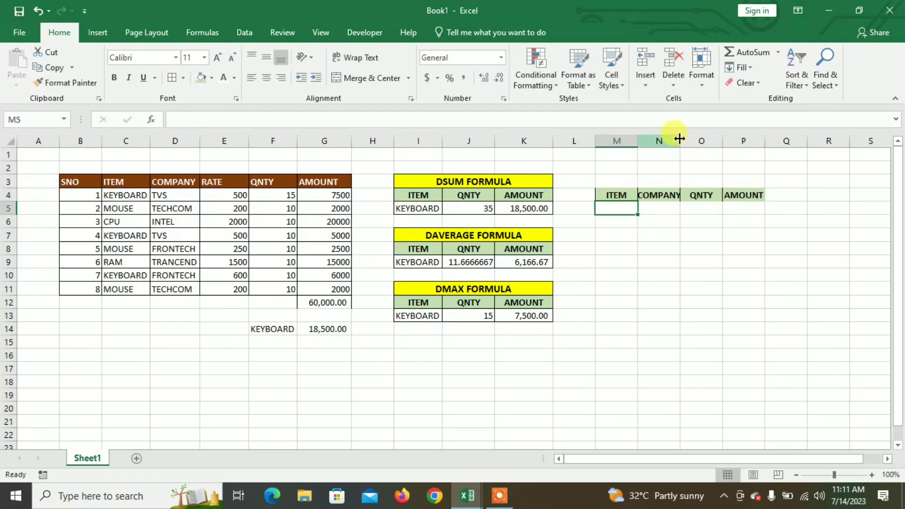
{"action": "left_click_drag", "start_coordinate": [680, 134], "coordinate": [686, 140]}
{"action": "left_click_drag", "start_coordinate": [771, 140], "coordinate": [782, 141]}
- Copy the DSUM FORMULA title's formatting onto M3:P3 and merge and center the four cells
{"action": "left_click_drag", "start_coordinate": [614, 181], "coordinate": [766, 182]}
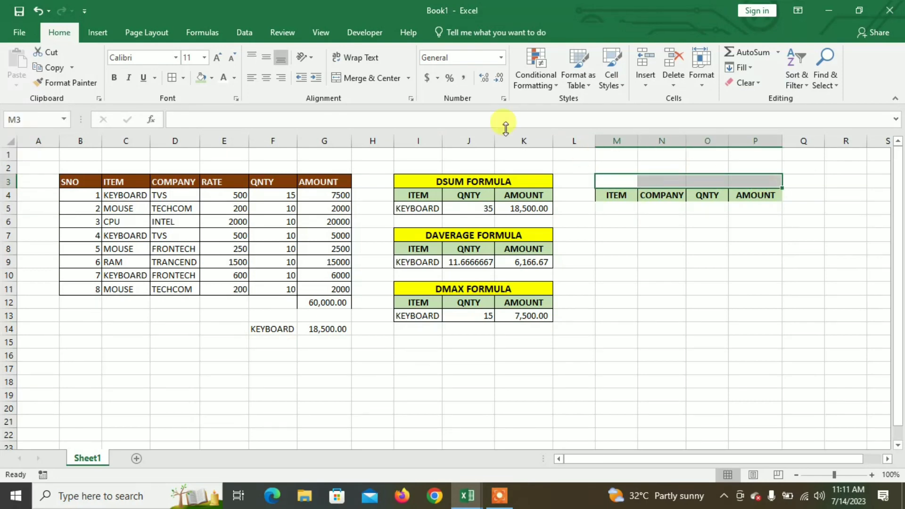
{"action": "left_click", "coordinate": [603, 233]}
{"action": "left_click", "coordinate": [509, 179]}
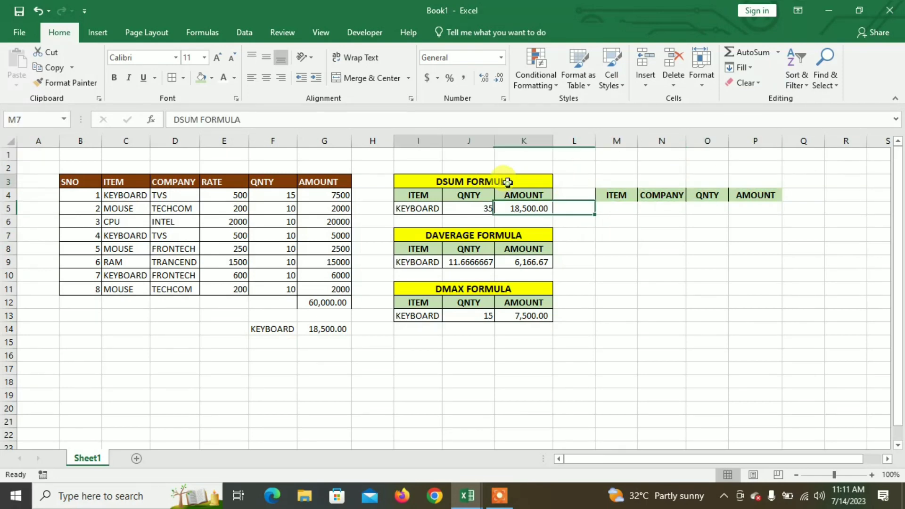
{"action": "left_click", "coordinate": [66, 83]}
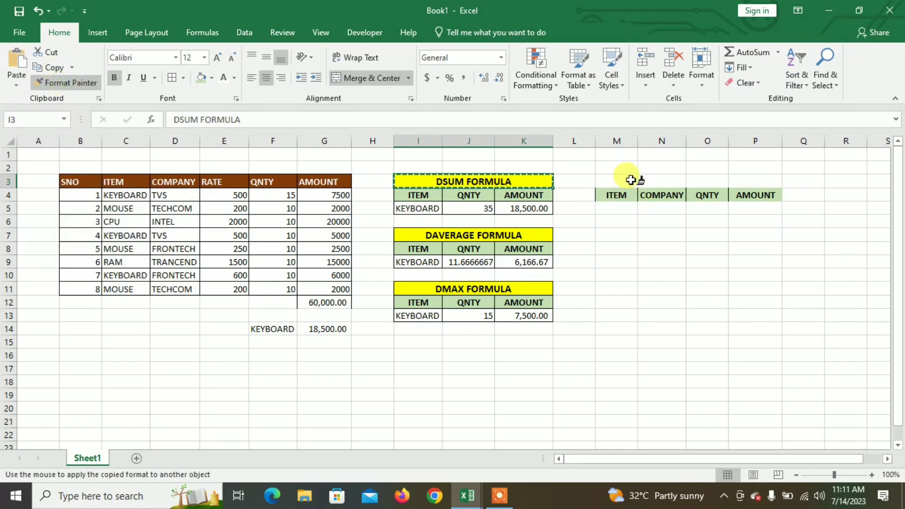
{"action": "left_click_drag", "start_coordinate": [627, 178], "coordinate": [749, 179]}
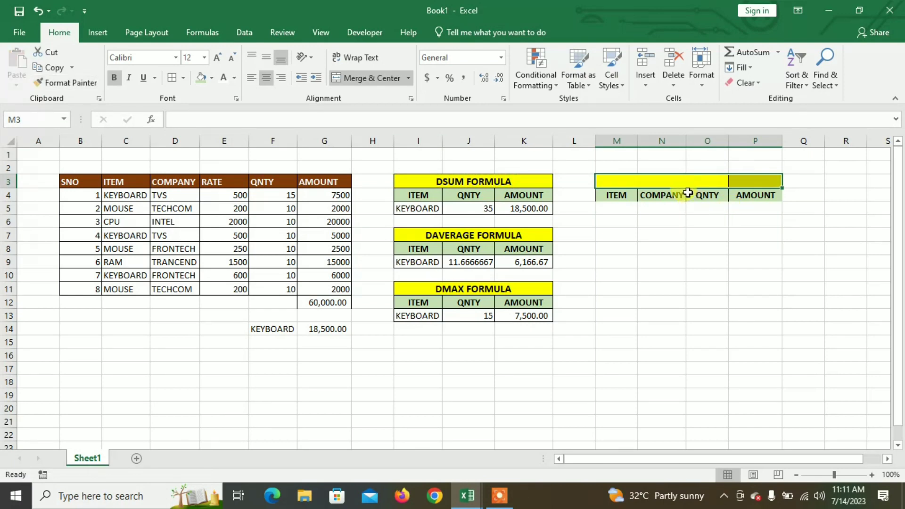
{"action": "left_click", "coordinate": [706, 244]}
{"action": "left_click_drag", "start_coordinate": [644, 182], "coordinate": [757, 179]}
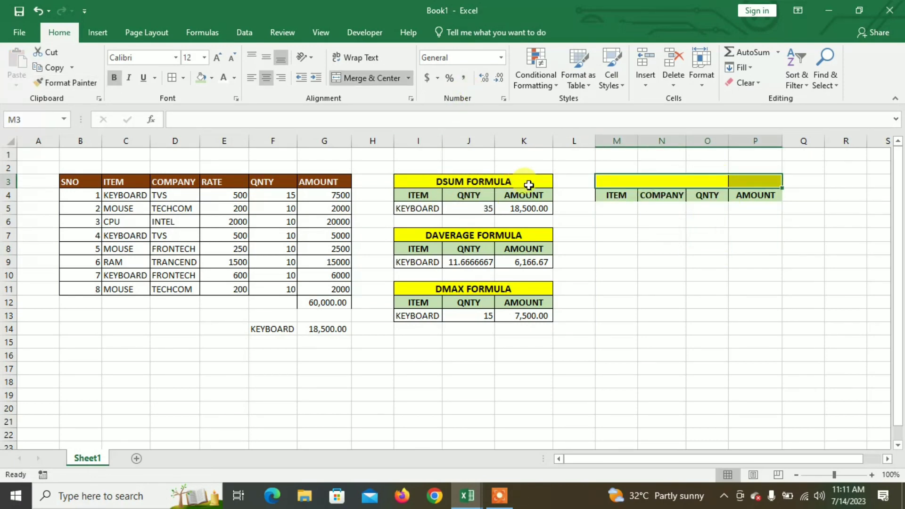
{"action": "left_click", "coordinate": [361, 79]}
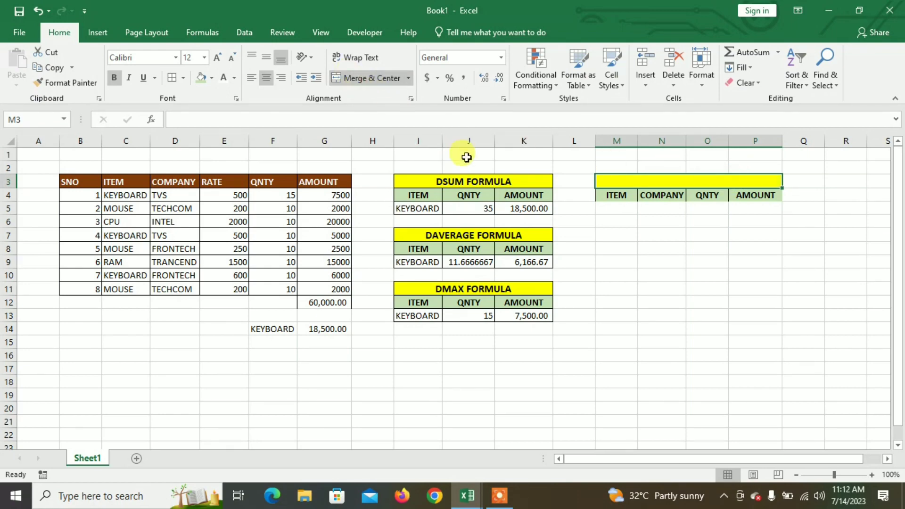
- Enter the title DSUM WITH COMPANY WISE in the merged cell M3
{"action": "type", "text": "DSUM"}
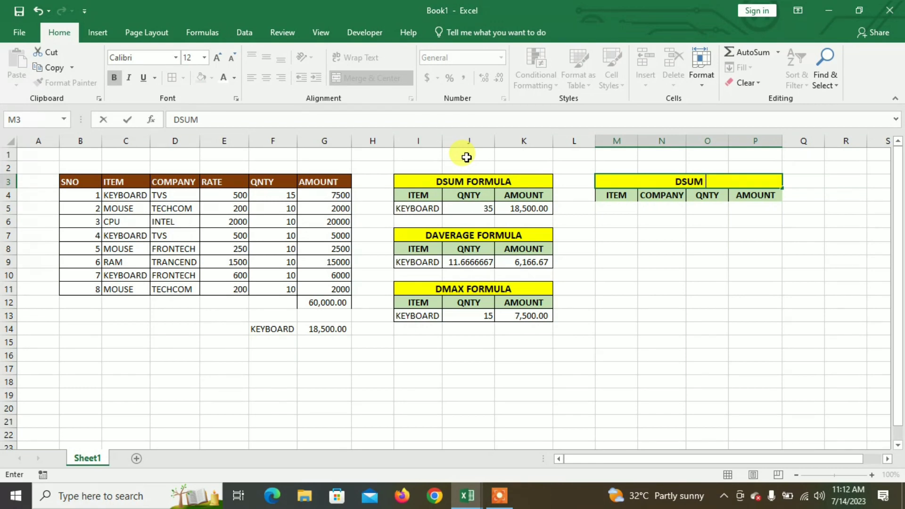
{"action": "type", "text": " WITH COM"}
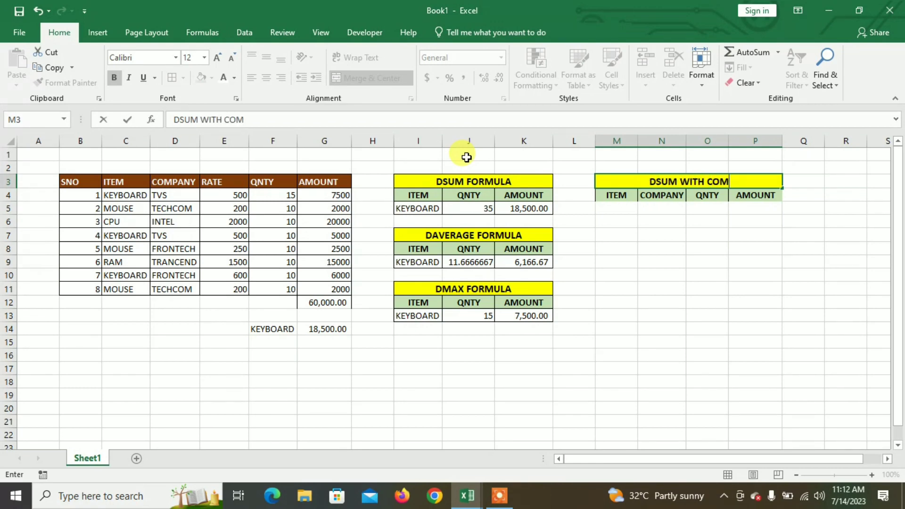
{"action": "type", "text": "PANY "}
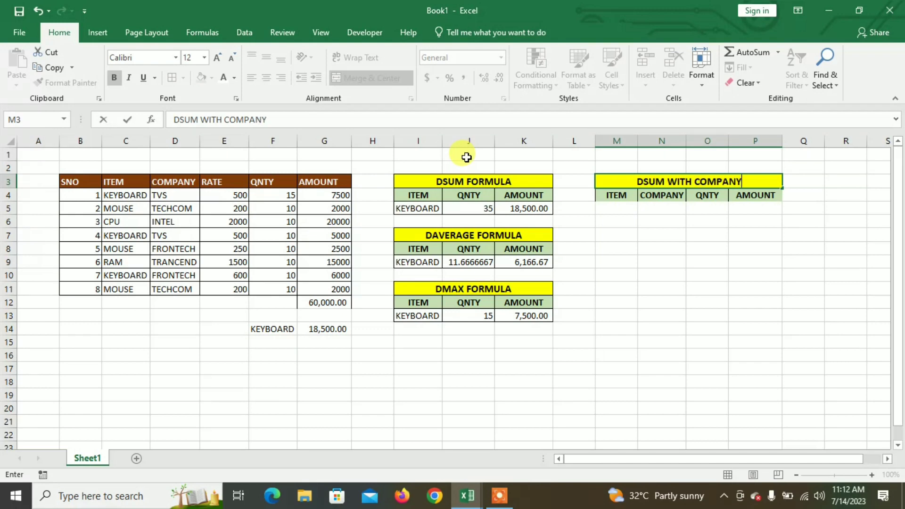
{"action": "type", "text": "WISE"}
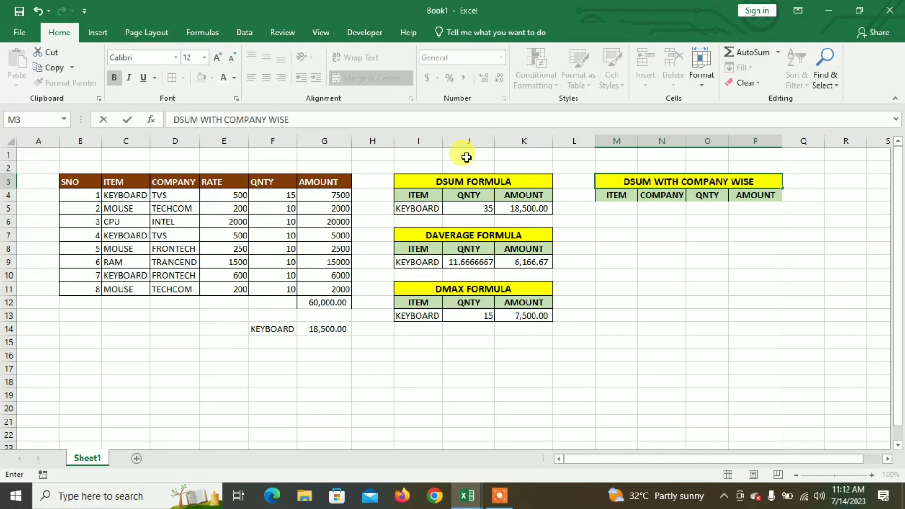
{"action": "key", "text": "Return"}
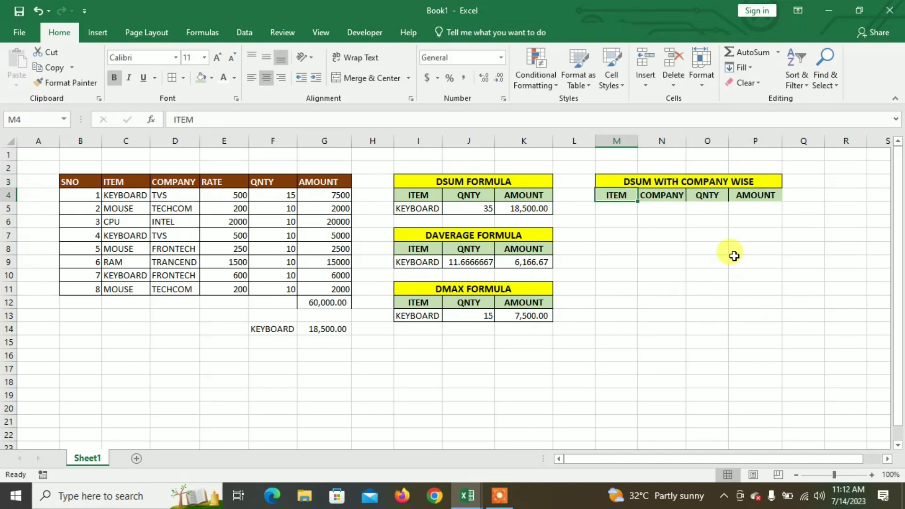
- Apply borders to all cells of the new table's header and entry rows, M4:P5
{"action": "scroll", "coordinate": [735, 257], "scroll_direction": "up", "scroll_amount": 1}
{"action": "scroll", "coordinate": [737, 257], "scroll_direction": "up", "scroll_amount": 1}
{"action": "left_click", "coordinate": [749, 231]}
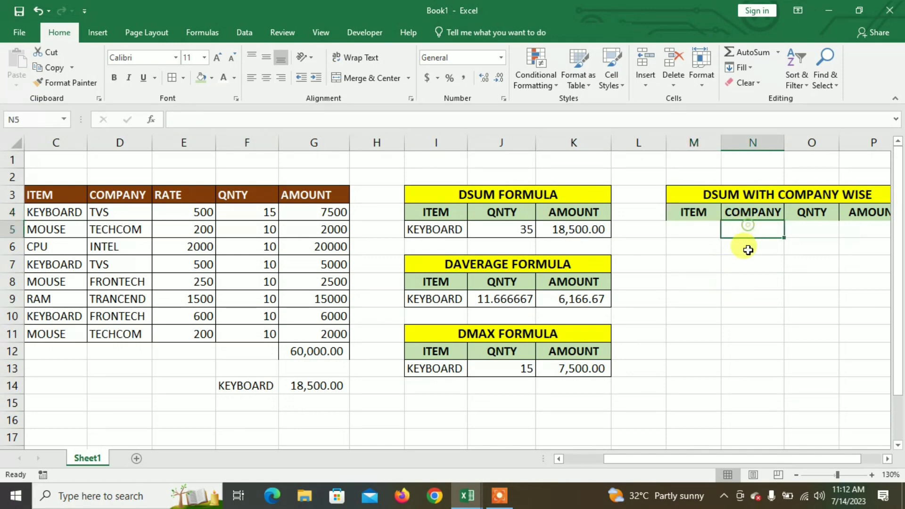
{"action": "left_click_drag", "start_coordinate": [702, 235], "coordinate": [864, 210]}
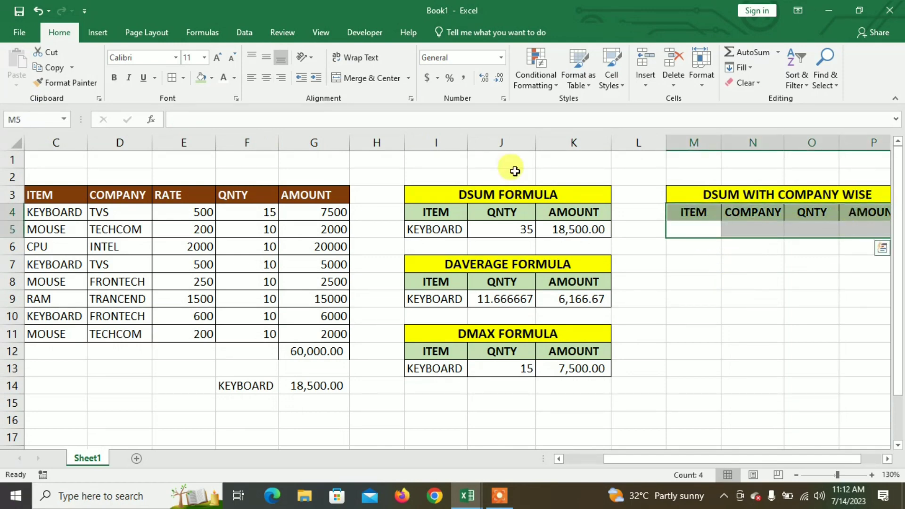
{"action": "left_click", "coordinate": [173, 77]}
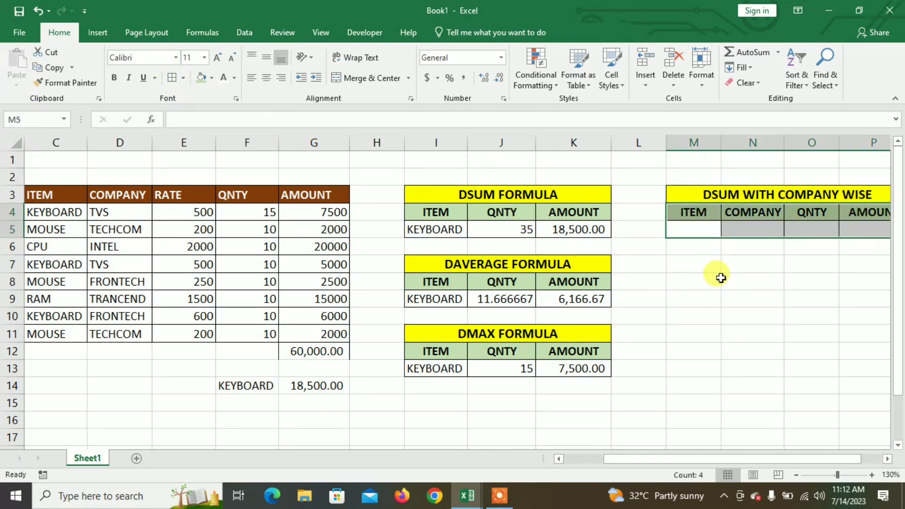
{"action": "left_click", "coordinate": [749, 228]}
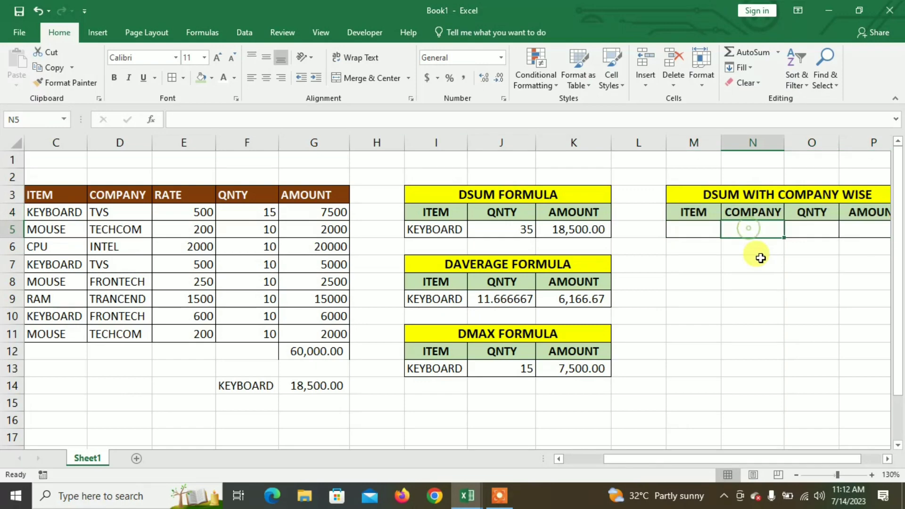
- Enter =DSUM(B3:G11,F3,M4:N5) in O5 to total QNTY by the item and company criteria
{"action": "left_click", "coordinate": [822, 229]}
{"action": "type", "text": "="}
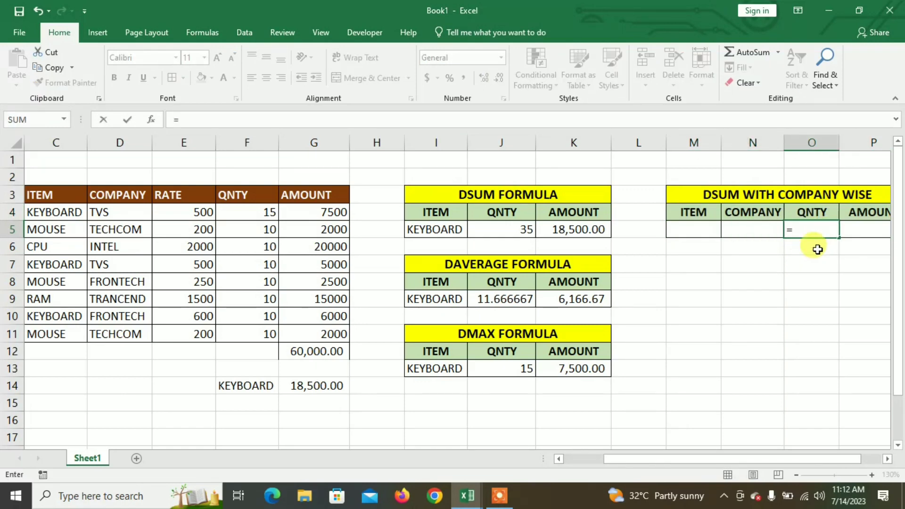
{"action": "type", "text": "DSU"}
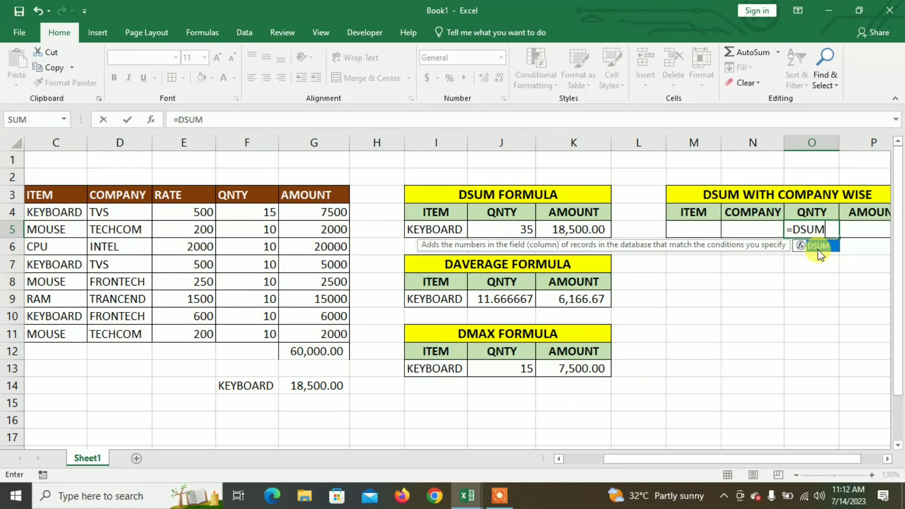
{"action": "type", "text": "M"}
{"action": "double_click", "coordinate": [820, 246]}
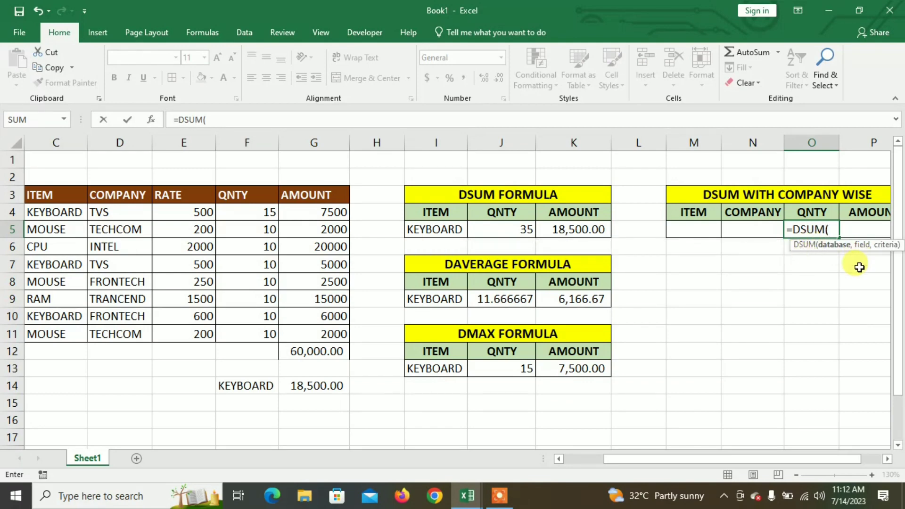
{"action": "left_click", "coordinate": [572, 458]}
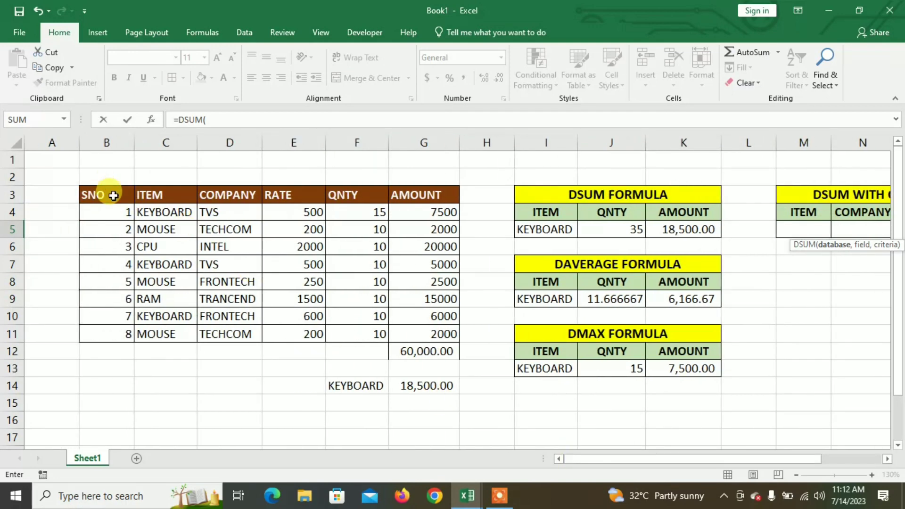
{"action": "left_click_drag", "start_coordinate": [113, 195], "coordinate": [443, 334]}
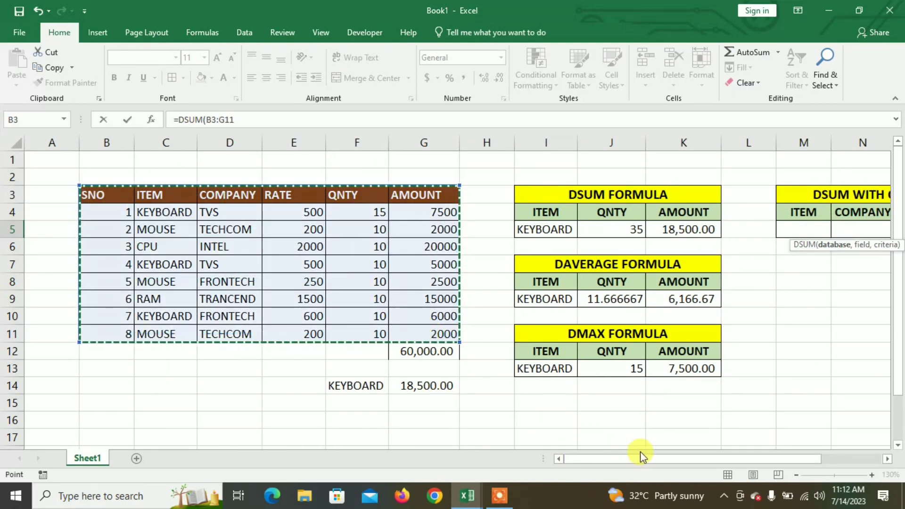
{"action": "left_click_drag", "start_coordinate": [644, 456], "coordinate": [683, 451]}
{"action": "type", "text": ","}
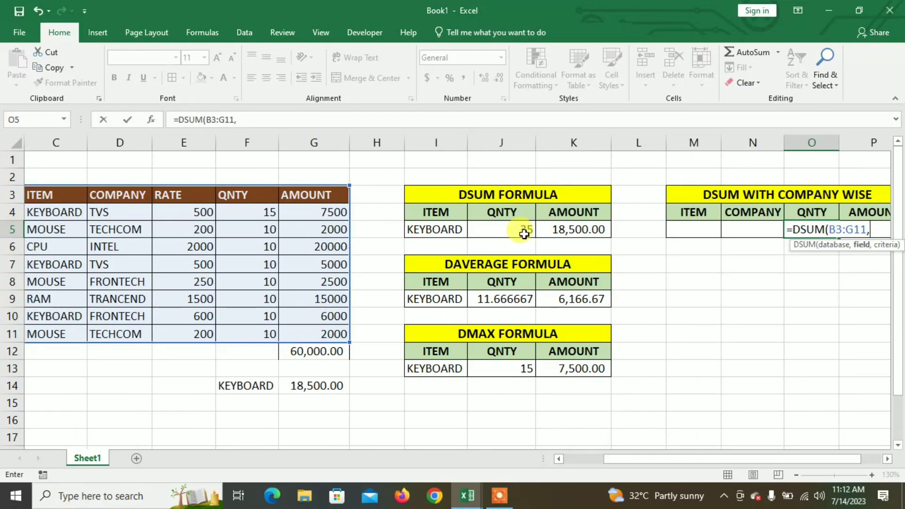
{"action": "left_click", "coordinate": [254, 197]}
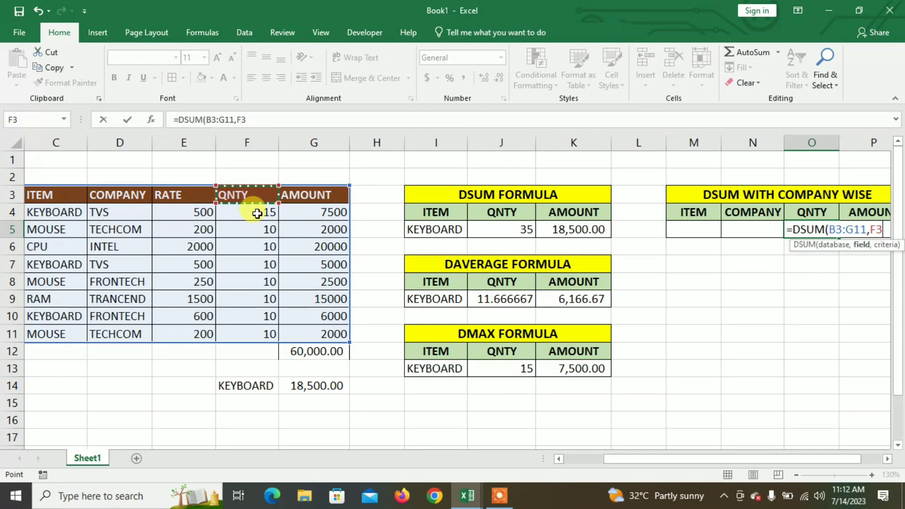
{"action": "type", "text": ","}
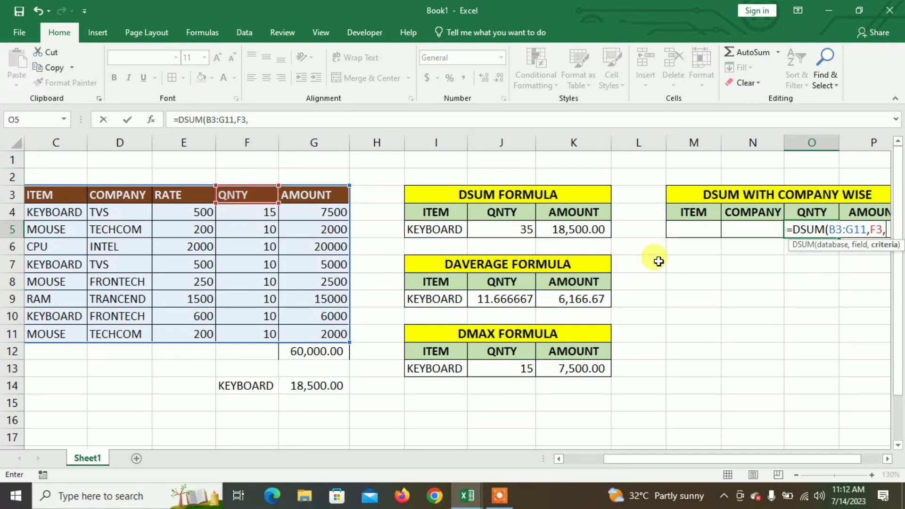
{"action": "left_click_drag", "start_coordinate": [691, 208], "coordinate": [714, 231]}
{"action": "left_click_drag", "start_coordinate": [714, 232], "coordinate": [742, 236]}
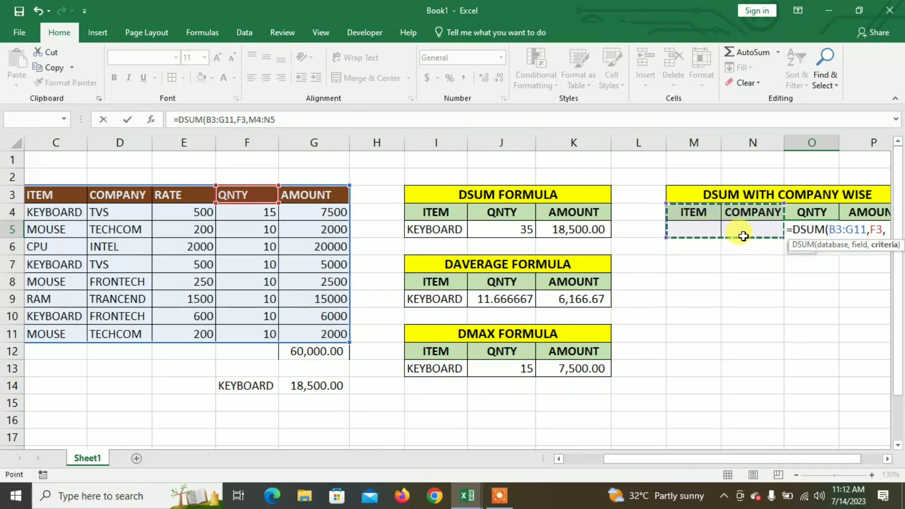
{"action": "type", "text": ")"}
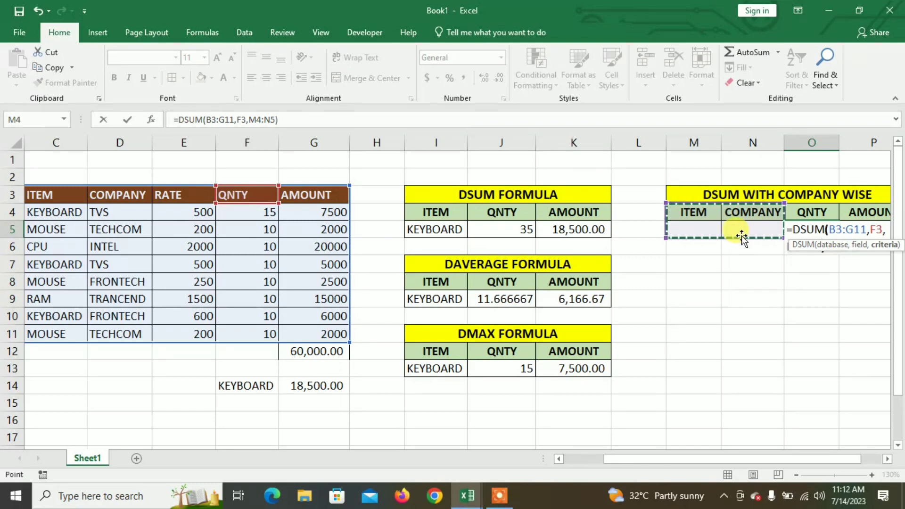
{"action": "key", "text": "Return"}
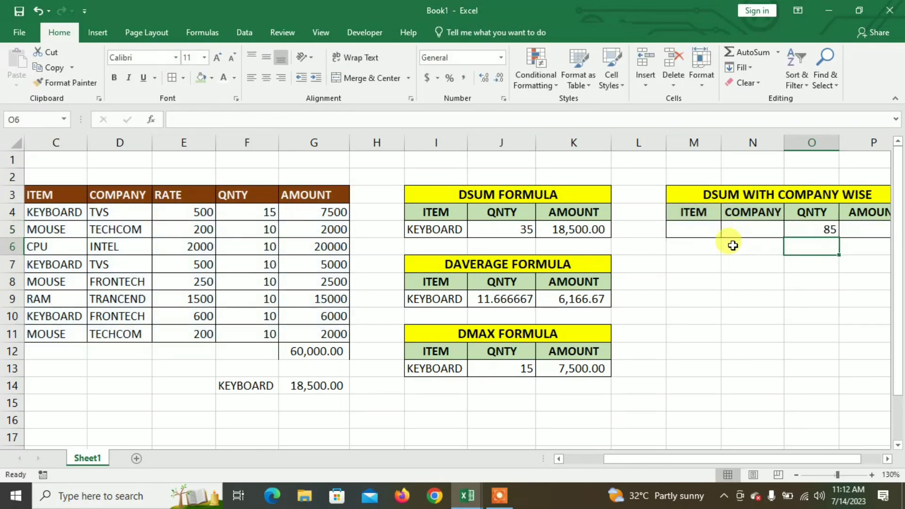
- Enter =DSUM(B3:G11,G3,M4:N5) in P5 to total AMOUNT by the item and company criteria
{"action": "left_click", "coordinate": [861, 225]}
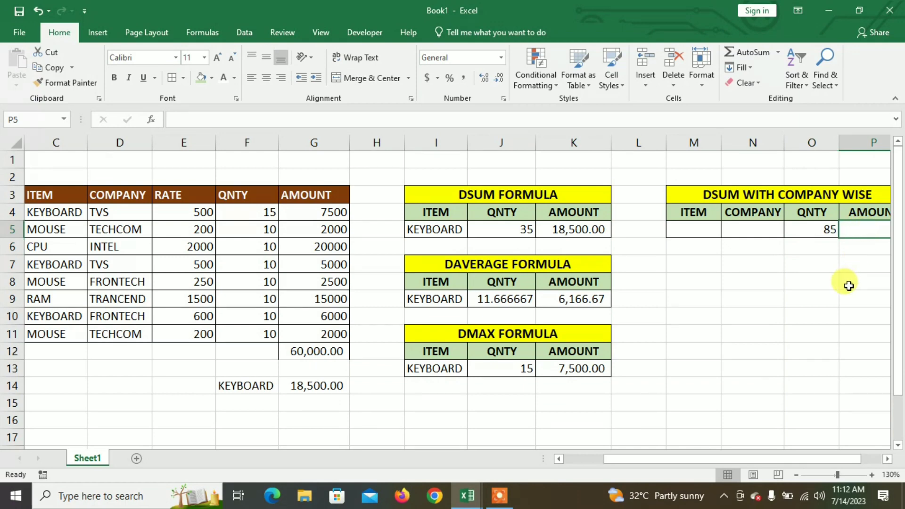
{"action": "type", "text": "=D"}
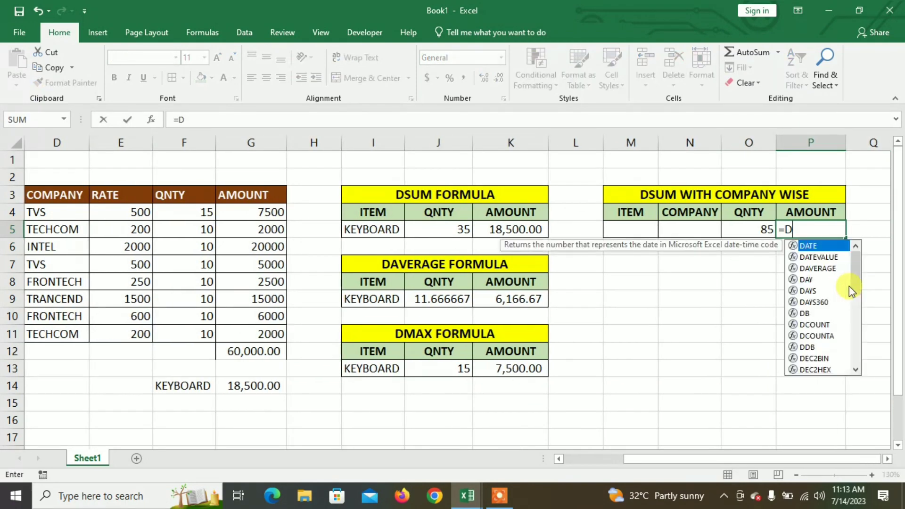
{"action": "type", "text": "SUM"}
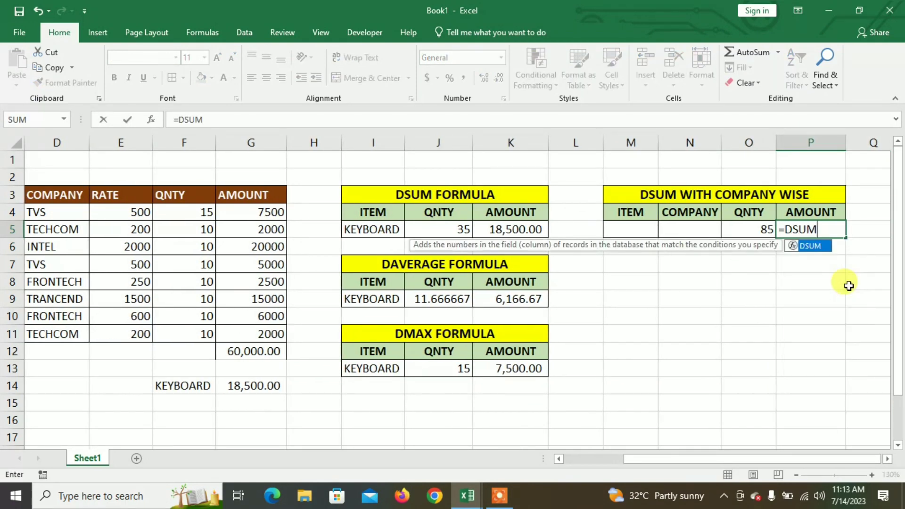
{"action": "type", "text": "("}
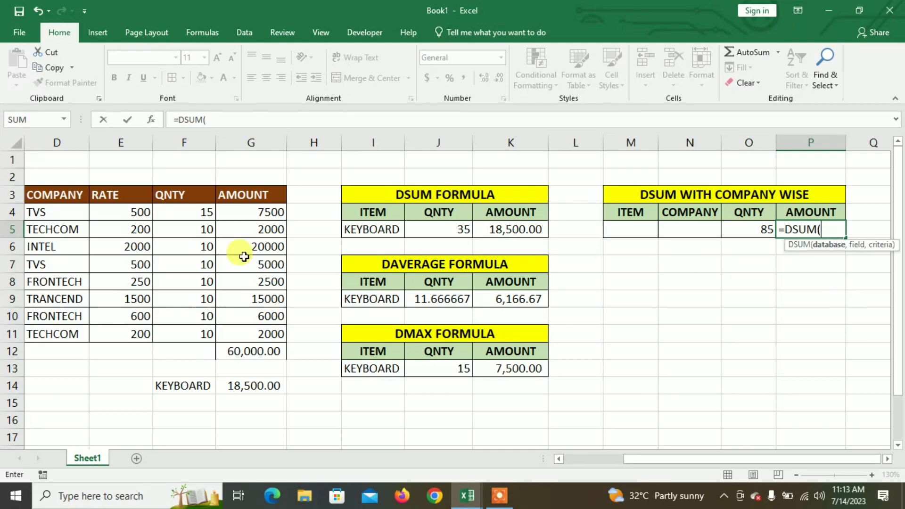
{"action": "left_click", "coordinate": [584, 465]}
{"action": "left_click_drag", "start_coordinate": [103, 192], "coordinate": [431, 330]}
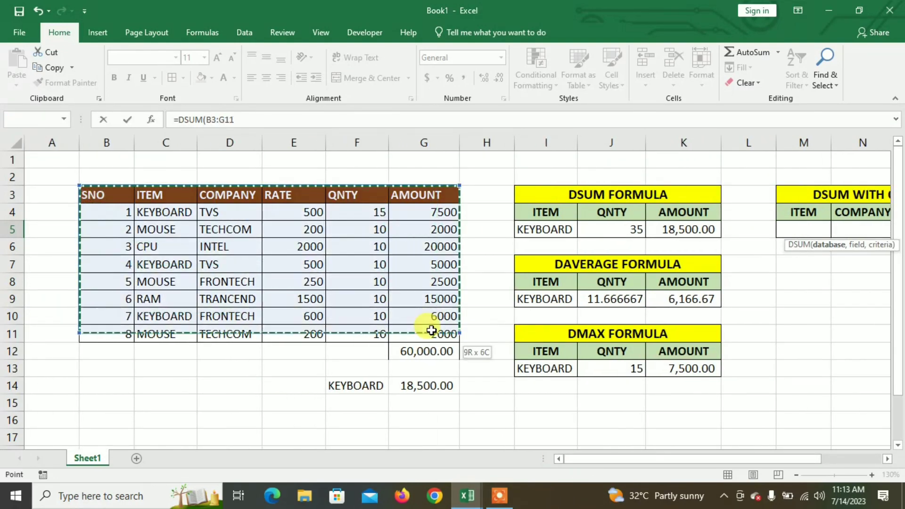
{"action": "type", "text": ","}
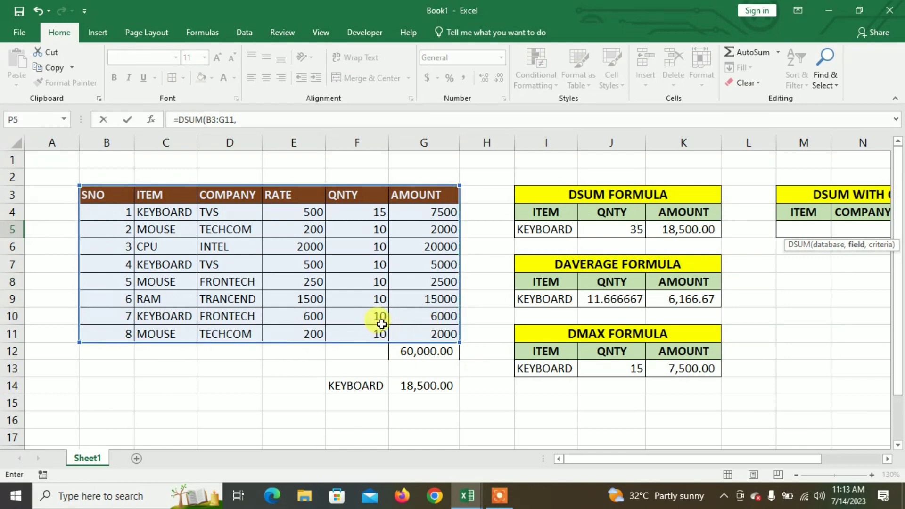
{"action": "left_click", "coordinate": [428, 196]}
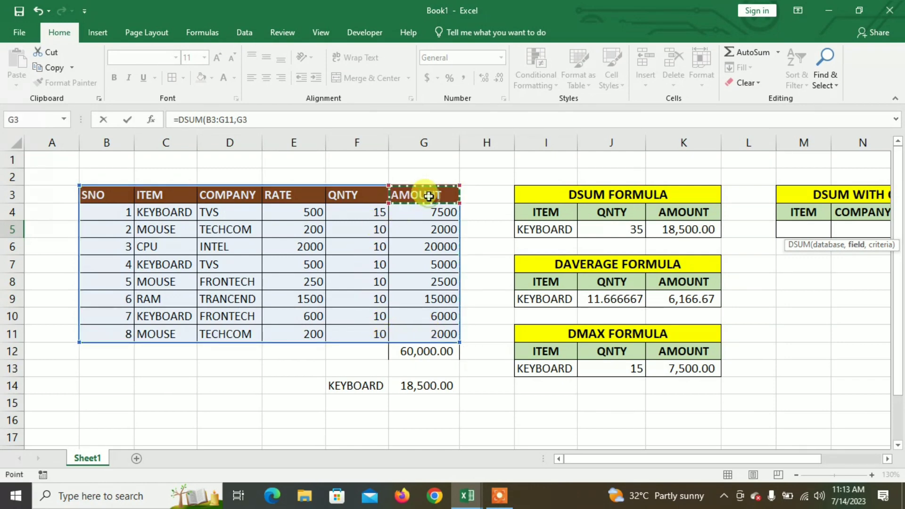
{"action": "type", "text": ","}
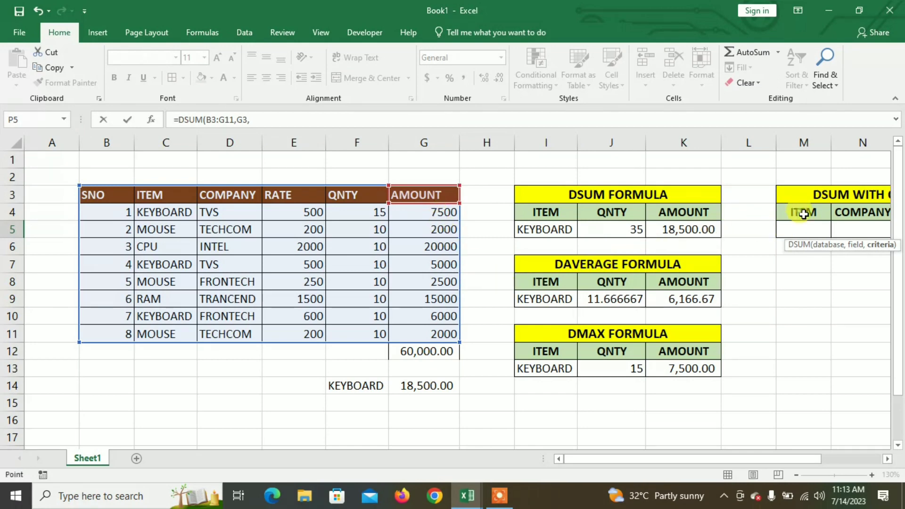
{"action": "left_click_drag", "start_coordinate": [804, 214], "coordinate": [855, 231]}
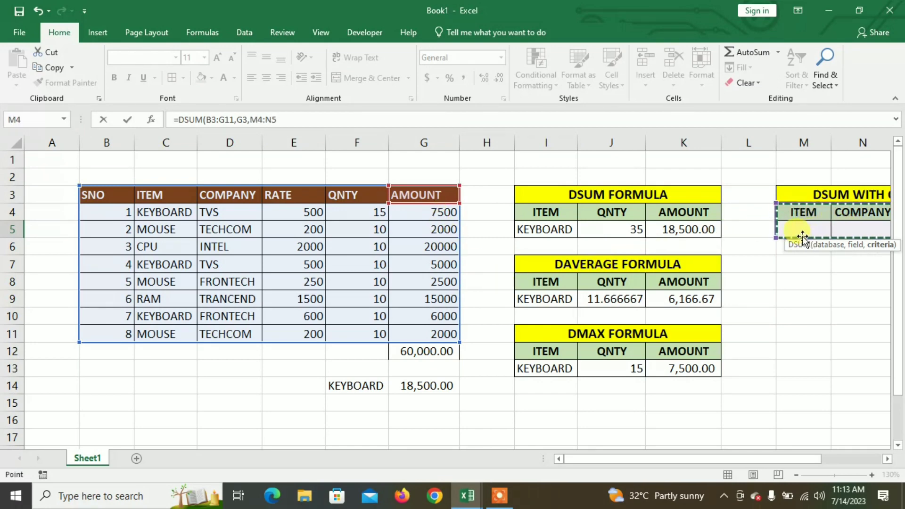
{"action": "key", "text": "Return"}
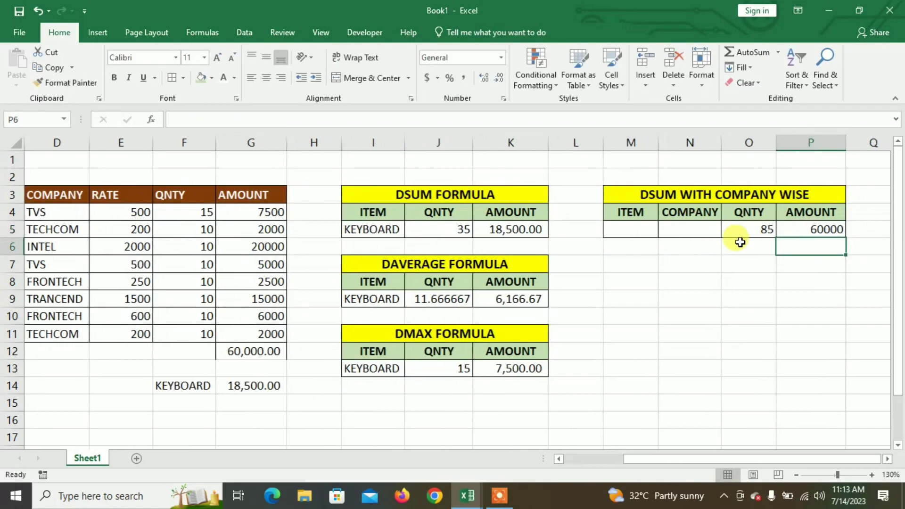
- Enter the criteria KEYBOARD in M5 and TVS in N5 of the DSUM WITH COMPANY WISE table
{"action": "scroll", "coordinate": [710, 264], "scroll_direction": "down", "scroll_amount": 1}
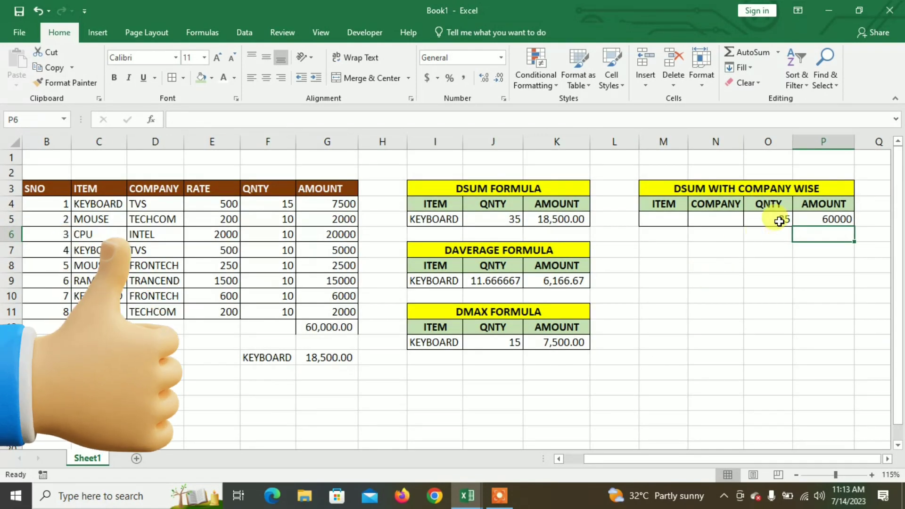
{"action": "left_click", "coordinate": [778, 221]}
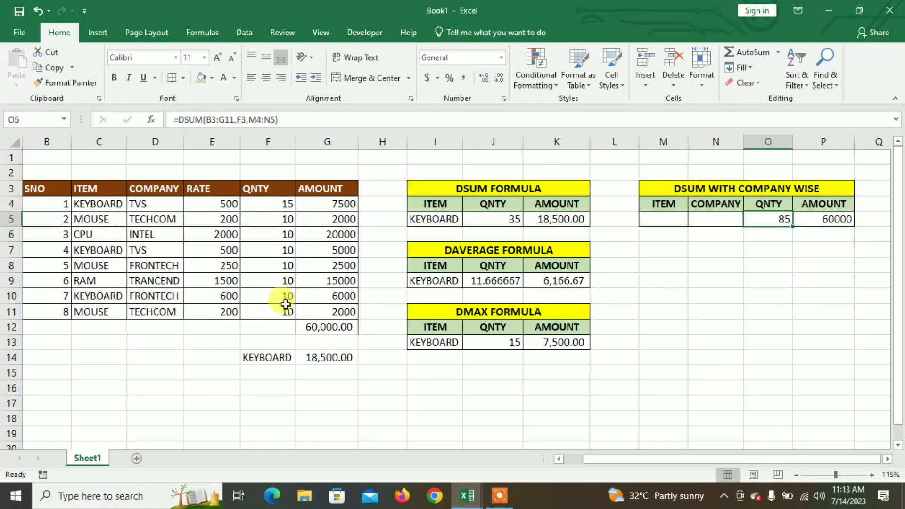
{"action": "left_click", "coordinate": [819, 222]}
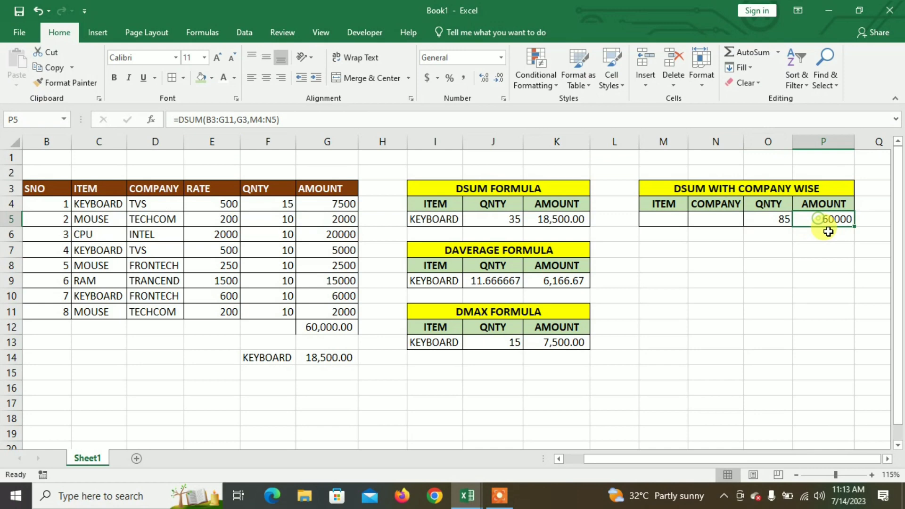
{"action": "left_click", "coordinate": [676, 222]}
{"action": "left_click", "coordinate": [724, 223]}
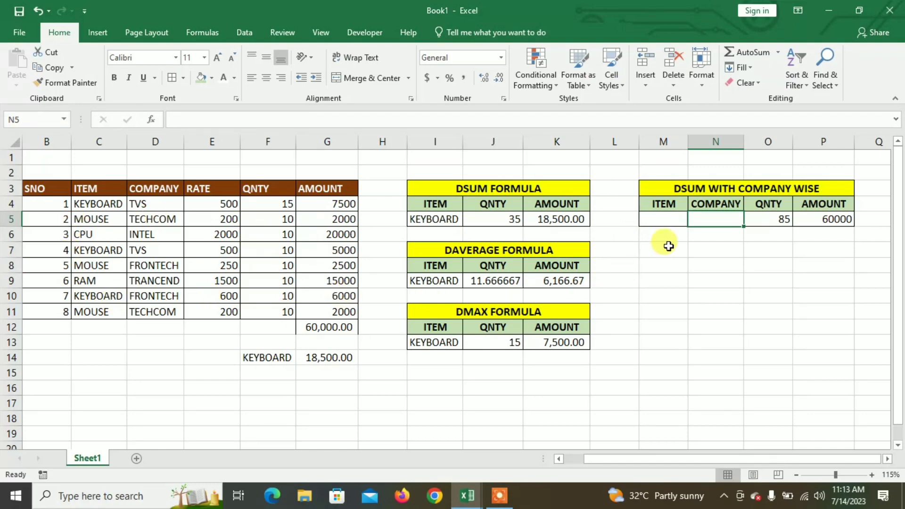
{"action": "left_click", "coordinate": [664, 222]}
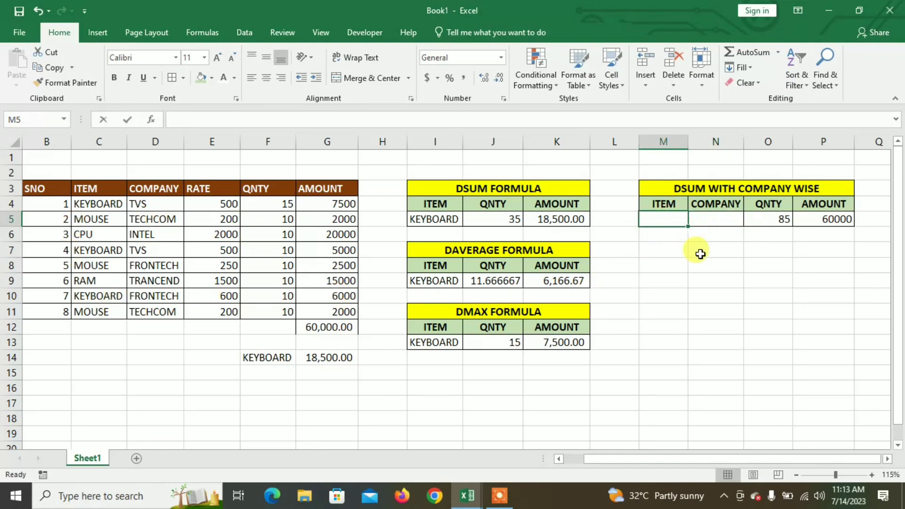
{"action": "type", "text": "KEYBOARD"}
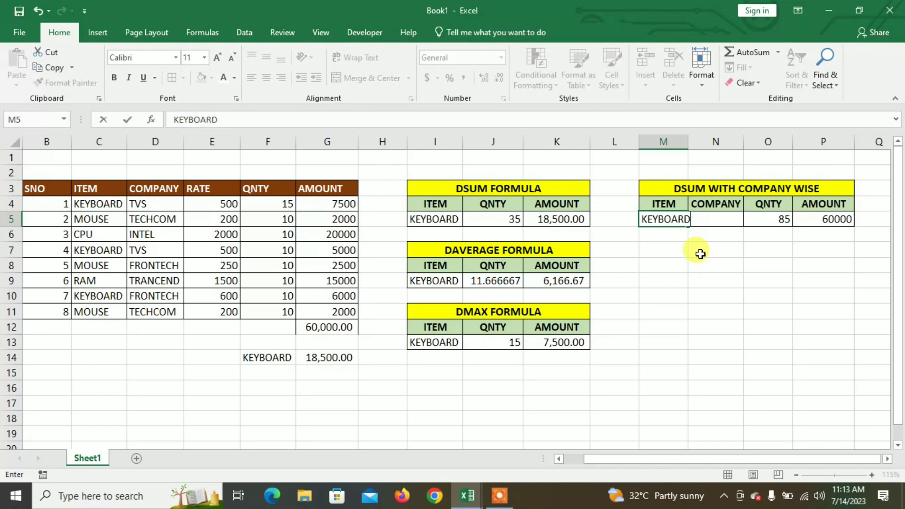
{"action": "key", "text": "Tab"}
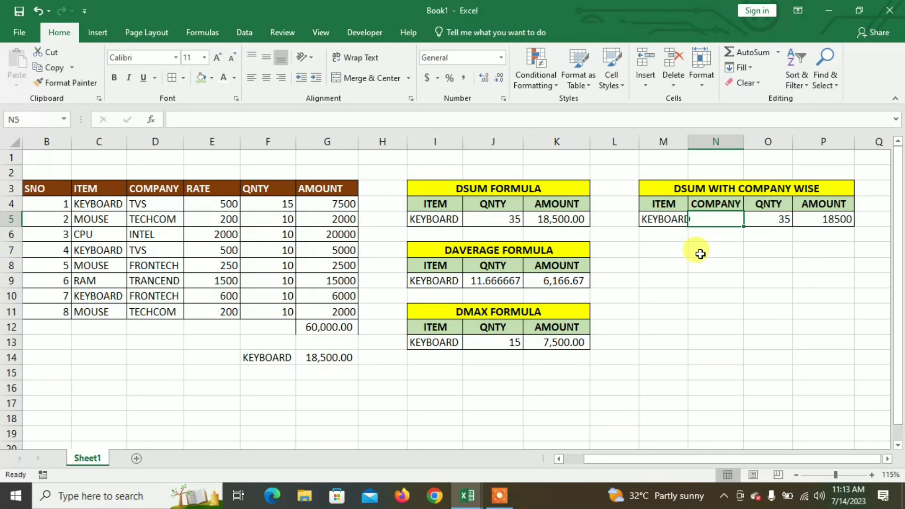
{"action": "type", "text": "TVS"}
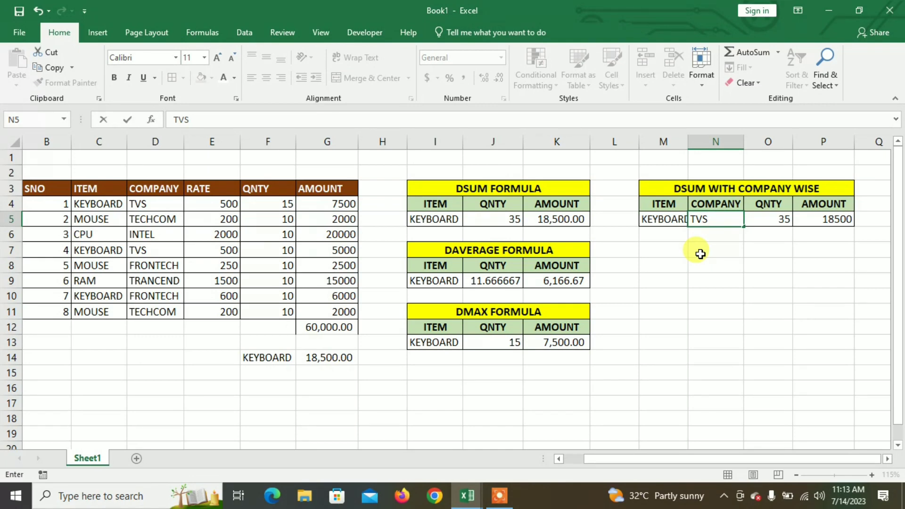
{"action": "key", "text": "Return"}
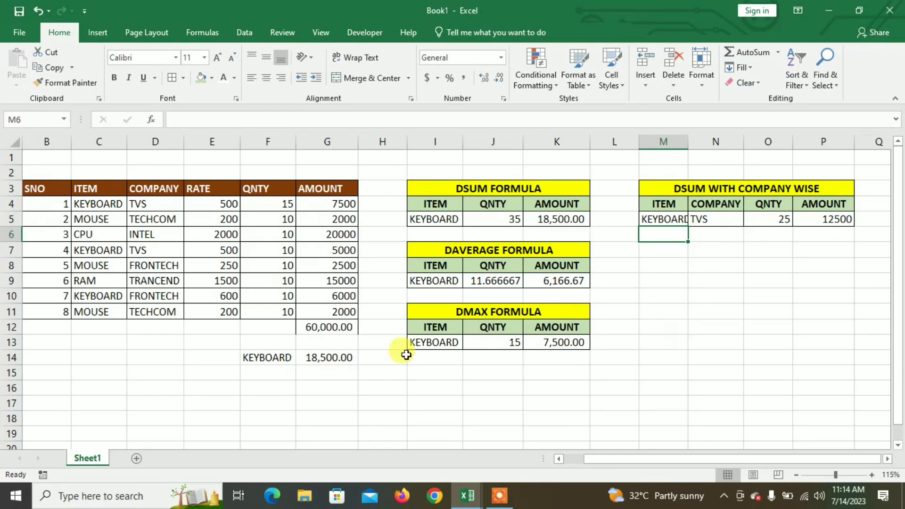
- Insert a WordArt object on the sheet using the orange style in the first row of the gallery
{"action": "left_click", "coordinate": [101, 31]}
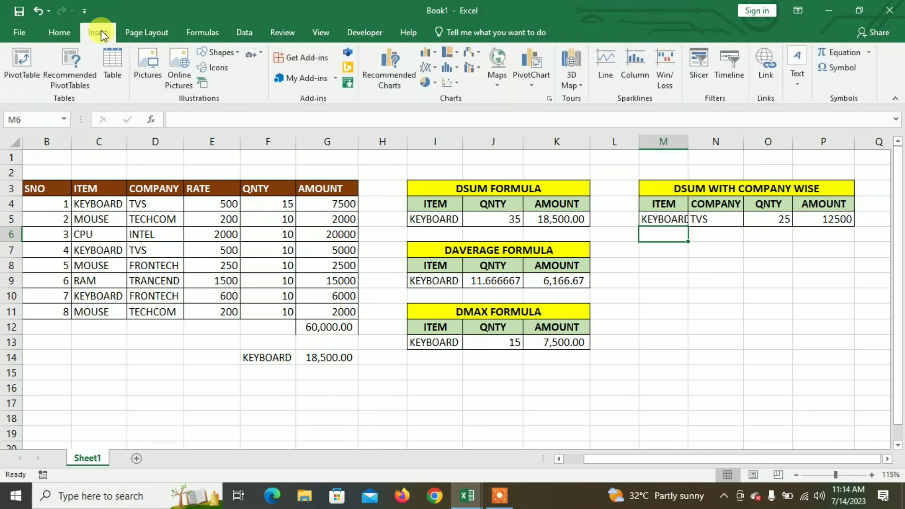
{"action": "left_click", "coordinate": [801, 82]}
{"action": "left_click", "coordinate": [810, 118]}
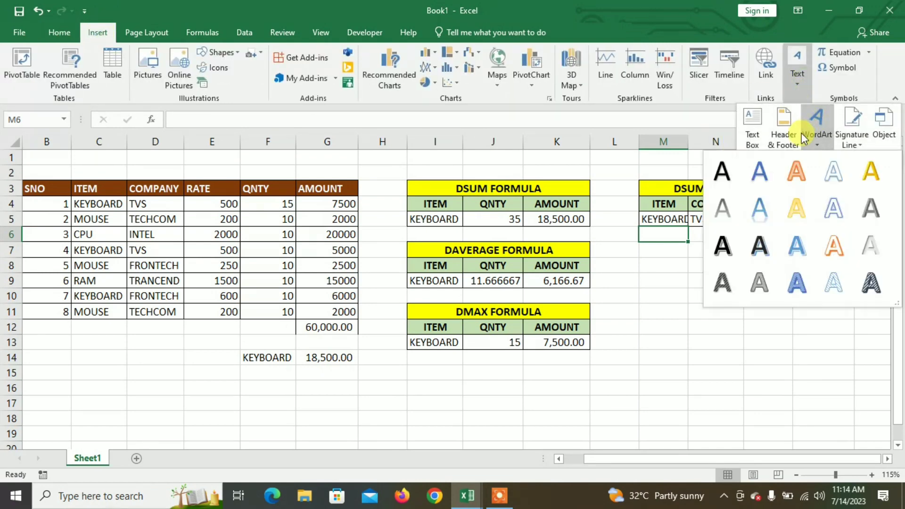
{"action": "left_click", "coordinate": [793, 174]}
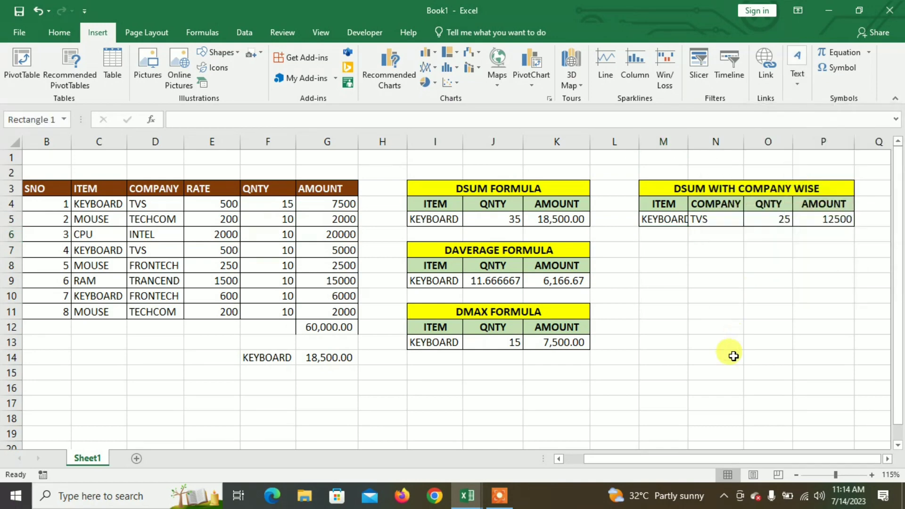
- Set the WordArt text to "DSUM, DAVERAGE, DMAX", move it below the tables around rows 14 to 19, and deselect it
{"action": "type", "text": "D"}
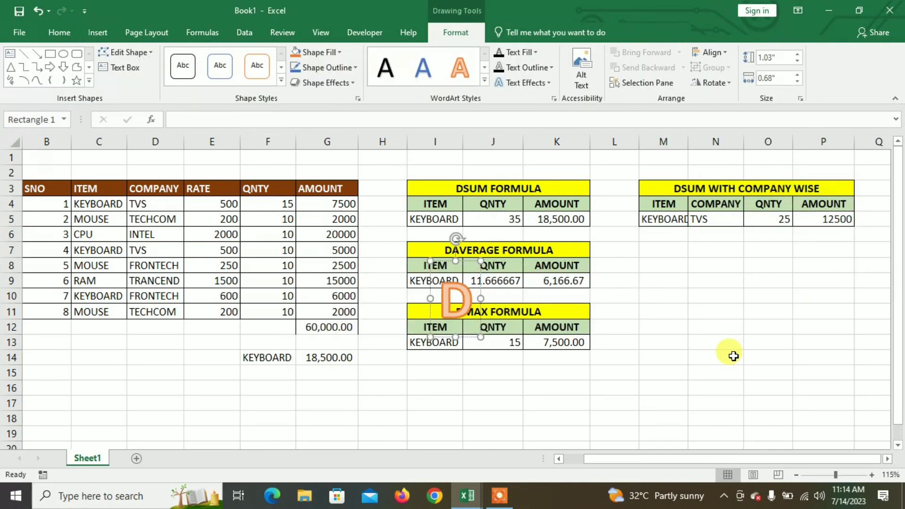
{"action": "type", "text": "SUM"}
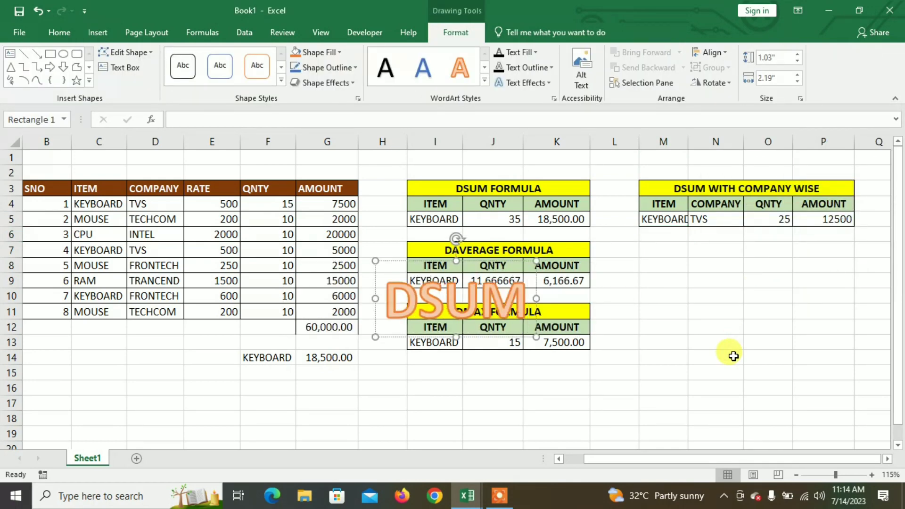
{"action": "type", "text": ", DAVE"}
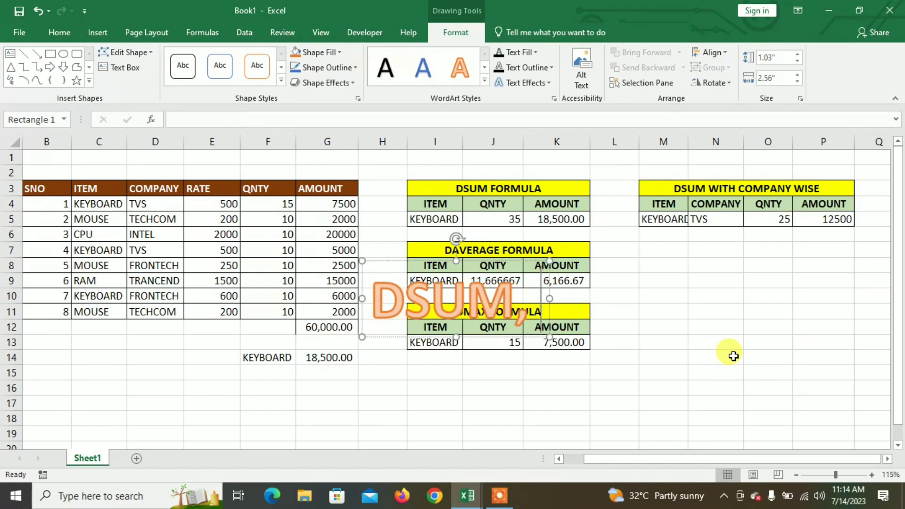
{"action": "type", "text": "R"}
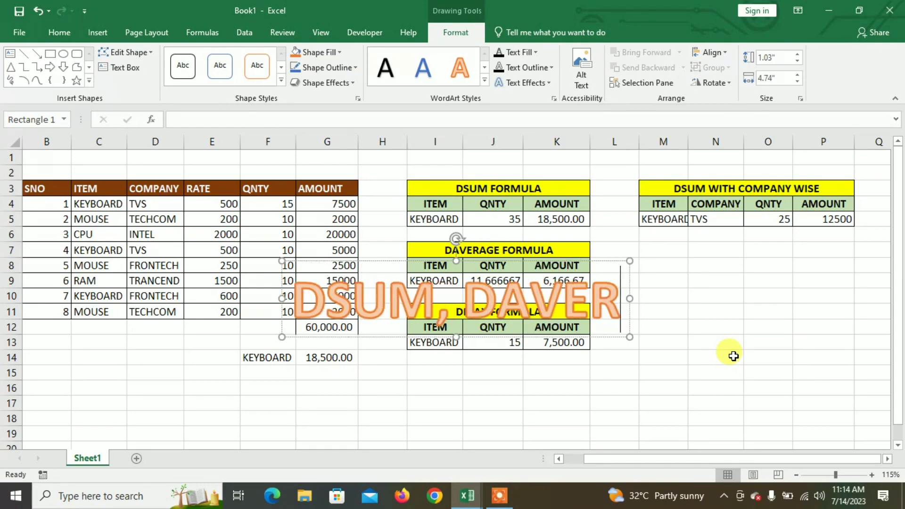
{"action": "type", "text": "AGE, "}
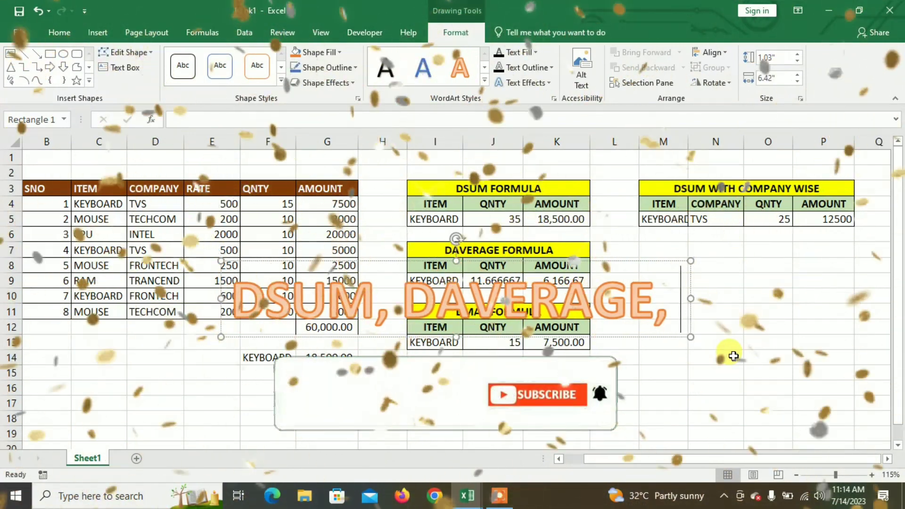
{"action": "type", "text": "DMAX"}
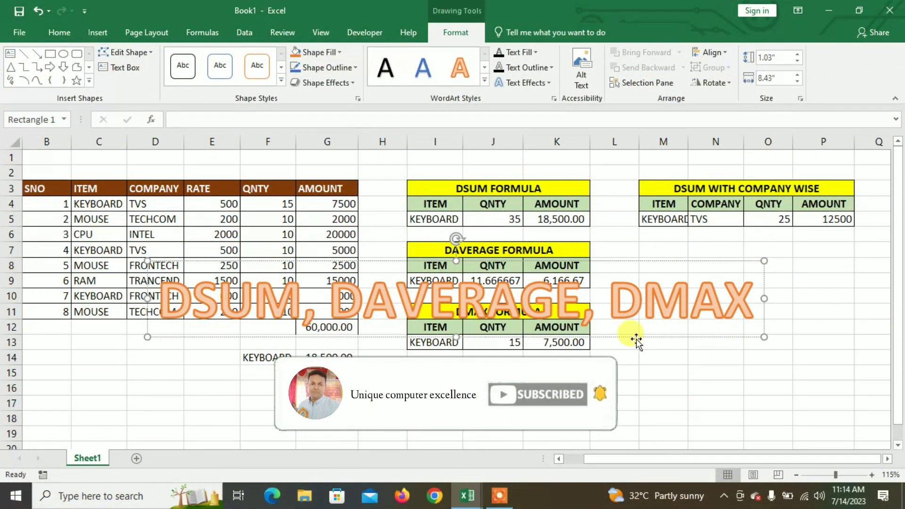
{"action": "left_click_drag", "start_coordinate": [638, 335], "coordinate": [625, 428]}
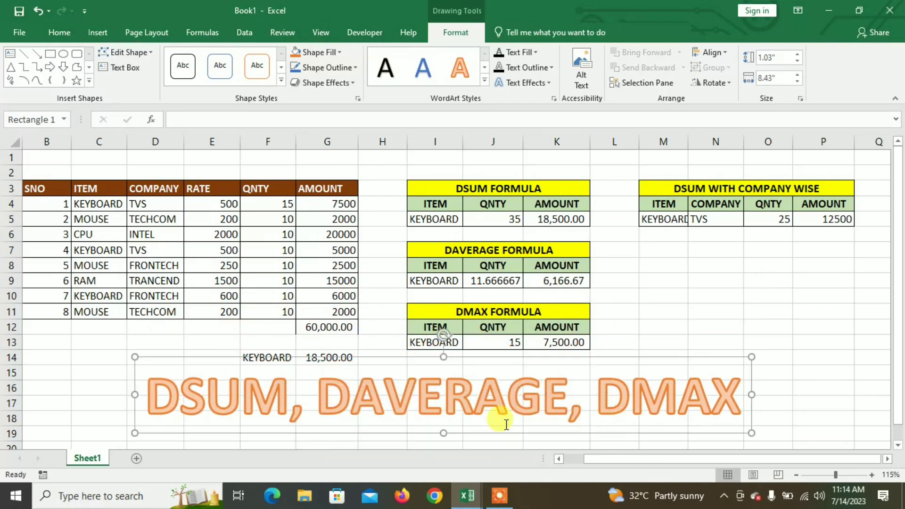
{"action": "left_click", "coordinate": [321, 347]}
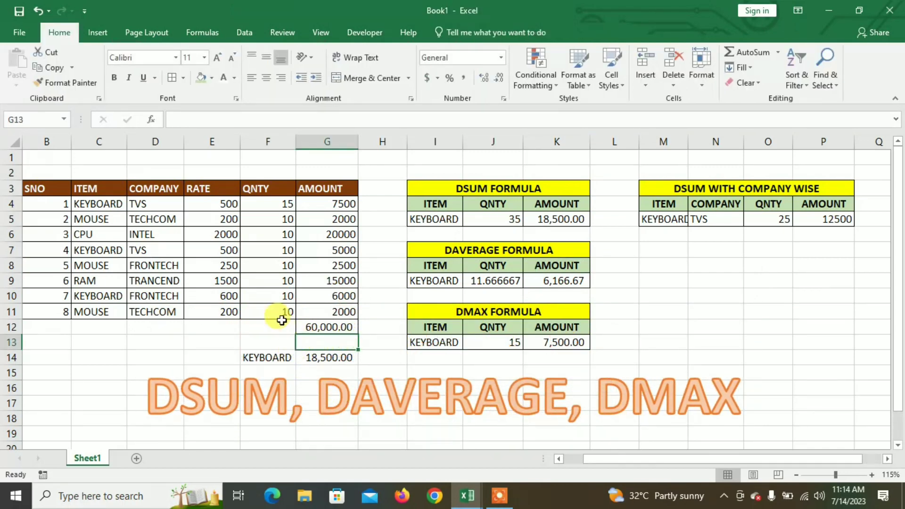